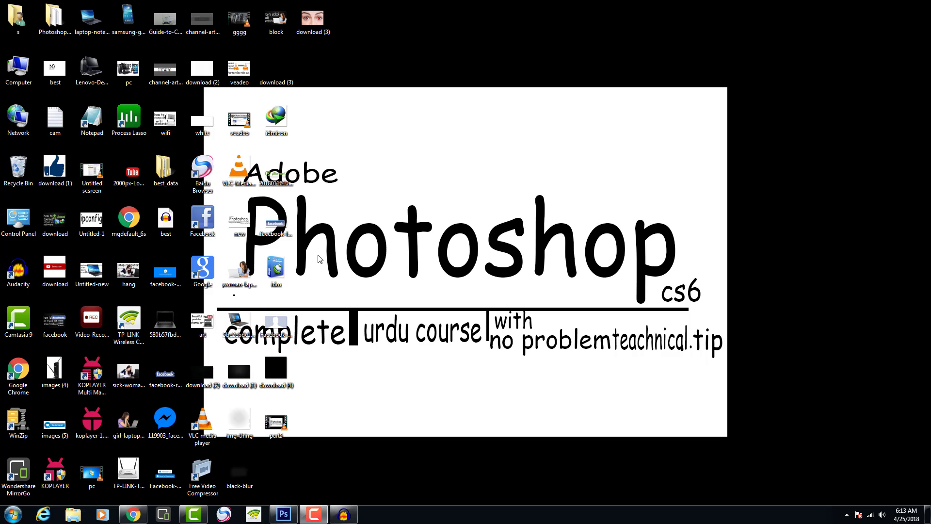
# Step: Switch to Chrome to view the No problem technical. tip YouTube channel page, dismissing the downloads bar, and minimize the browser
pyautogui.click(141, 508)
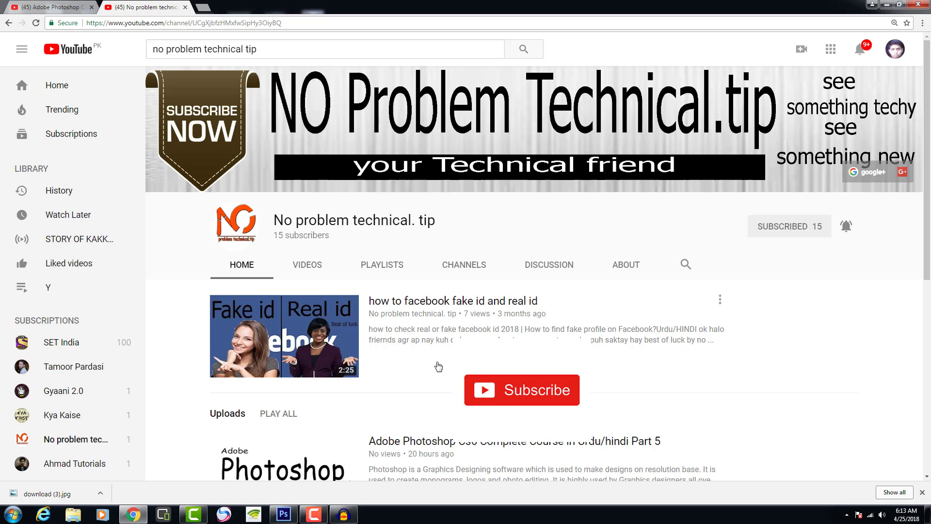
pyautogui.click(923, 492)
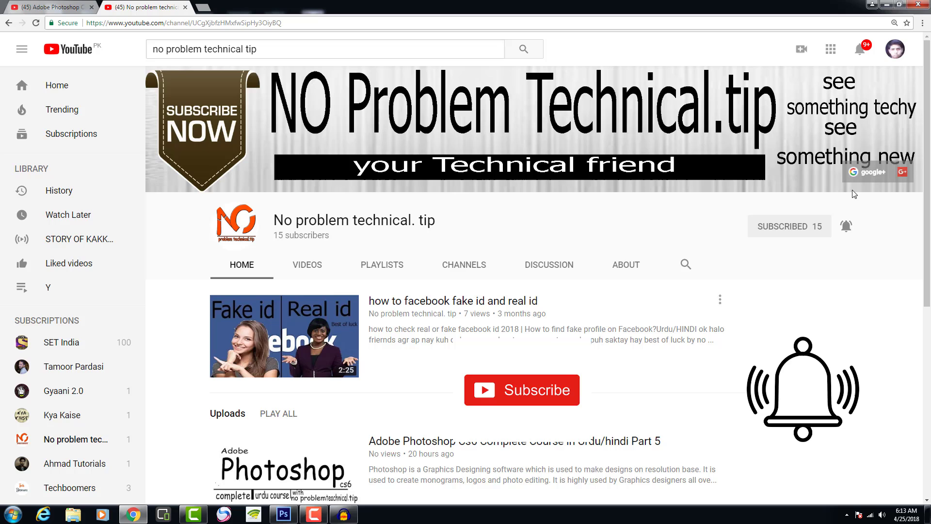
pyautogui.click(891, 5)
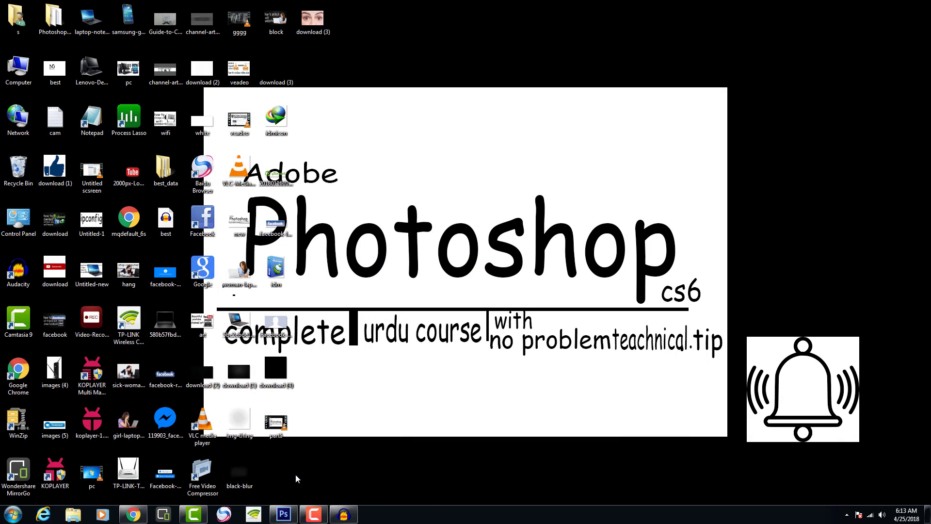
# Step: Switch to Photoshop, examine the tools grouped with the Spot Healing Brush Tool, and minimize the program
pyautogui.click(251, 478)
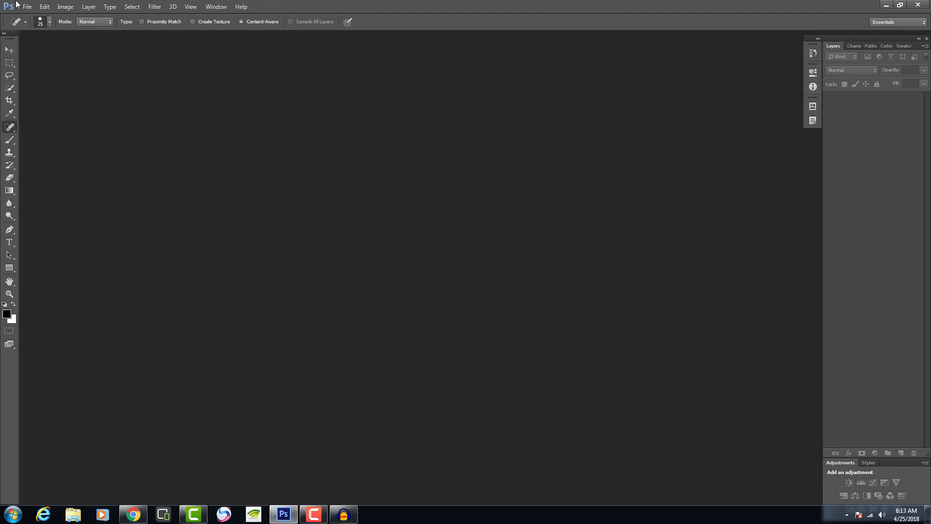
pyautogui.rightClick(13, 127)
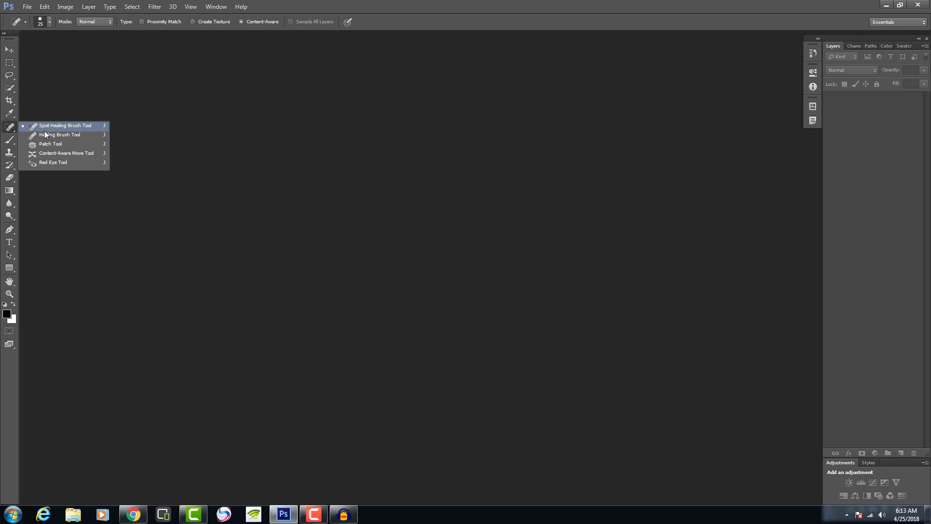
pyautogui.click(177, 105)
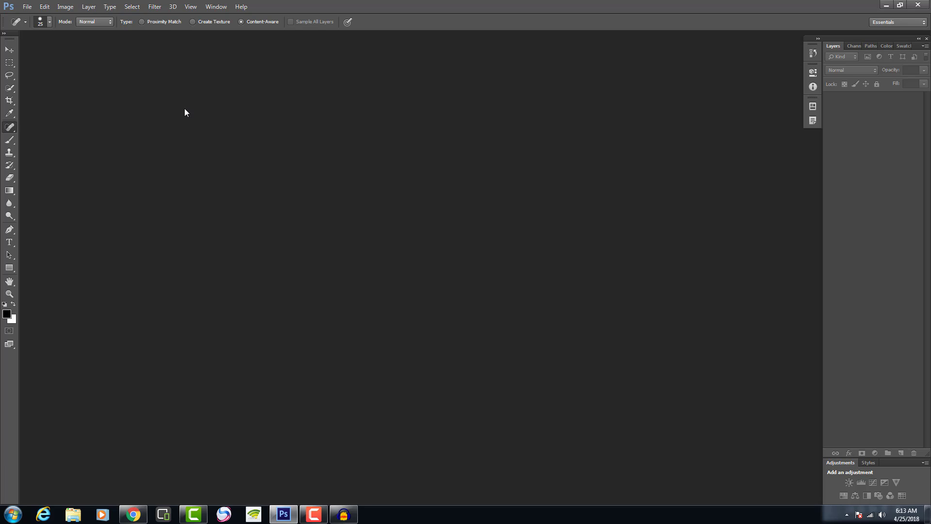
pyautogui.click(885, 5)
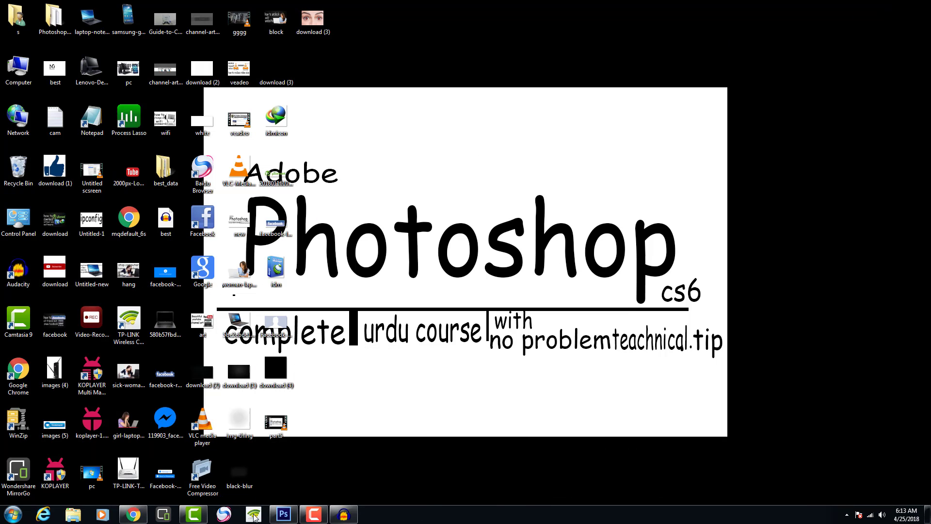
pyautogui.click(282, 517)
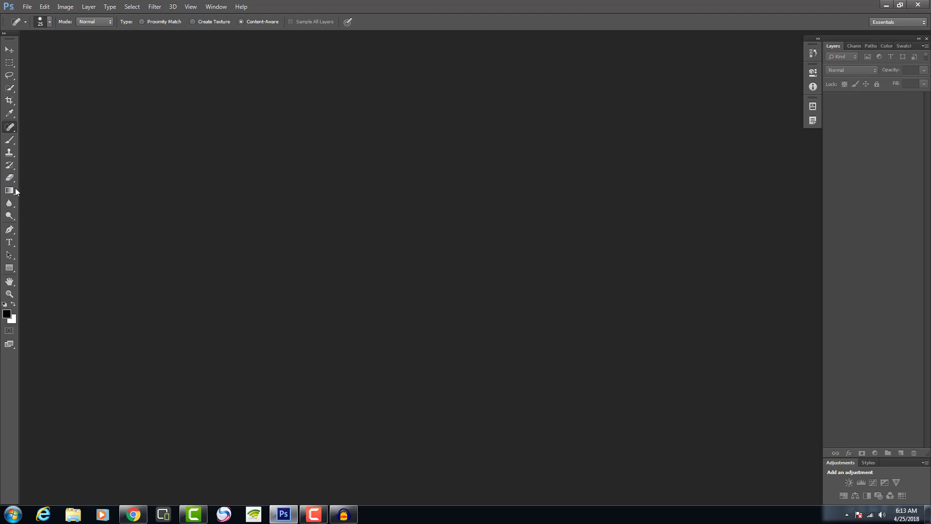
pyautogui.rightClick(15, 125)
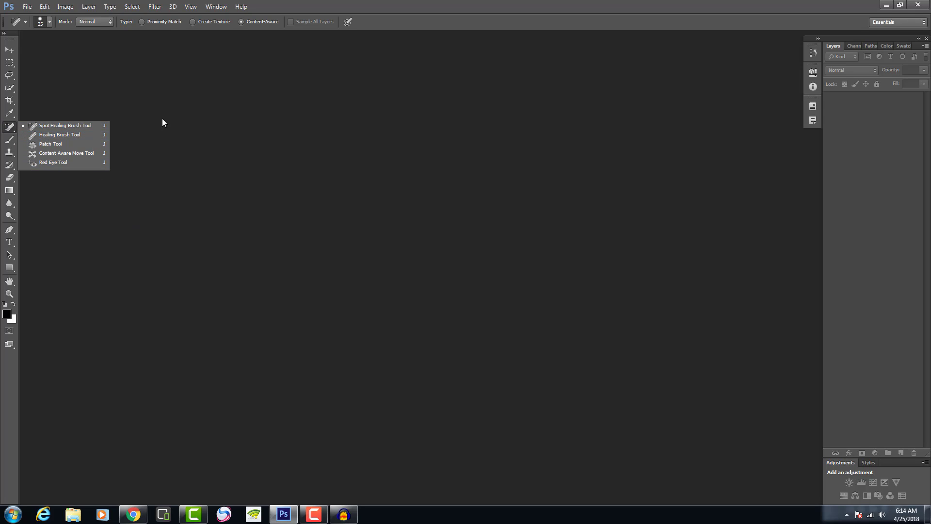
pyautogui.click(181, 103)
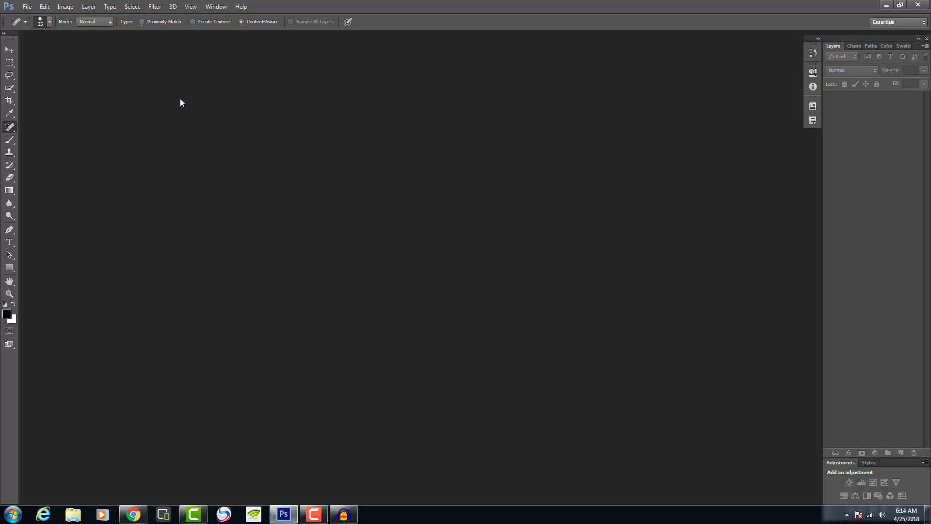
pyautogui.click(884, 5)
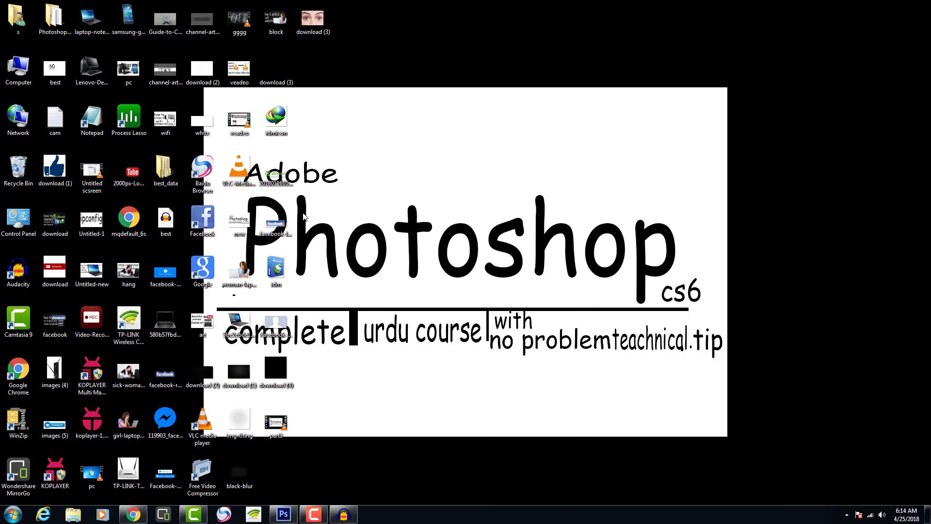
# Step: Switch to Chrome, load google.com in a new tab and go to Google Images
pyautogui.click(135, 515)
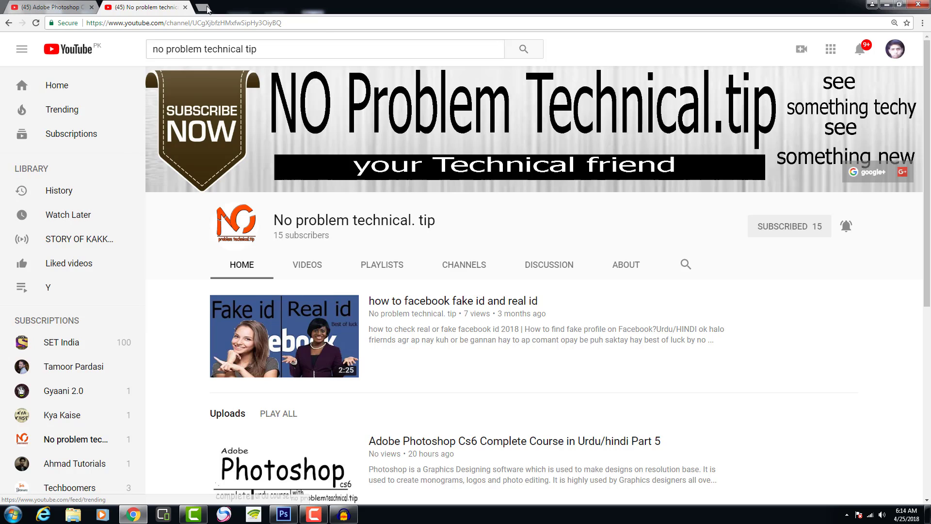
pyautogui.hotkey('ctrl', 't')
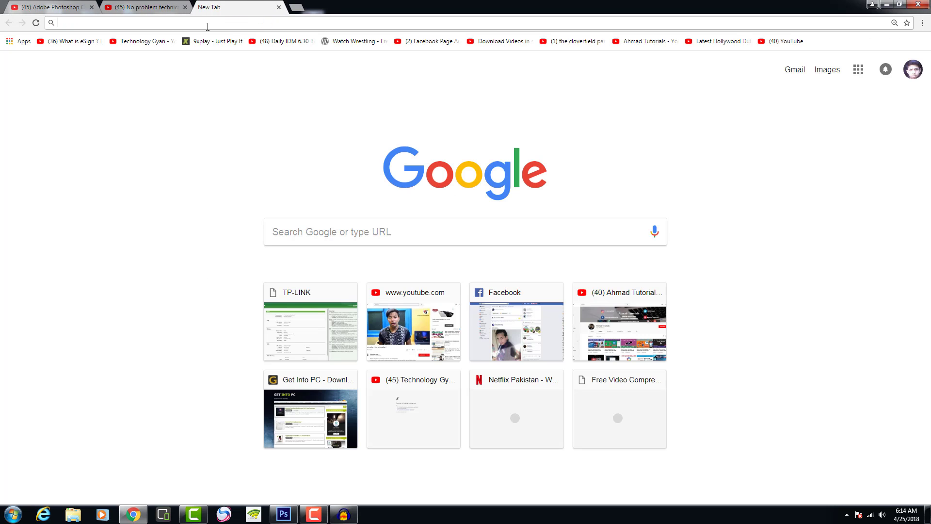
pyautogui.write('google.com')
pyautogui.press('Return')
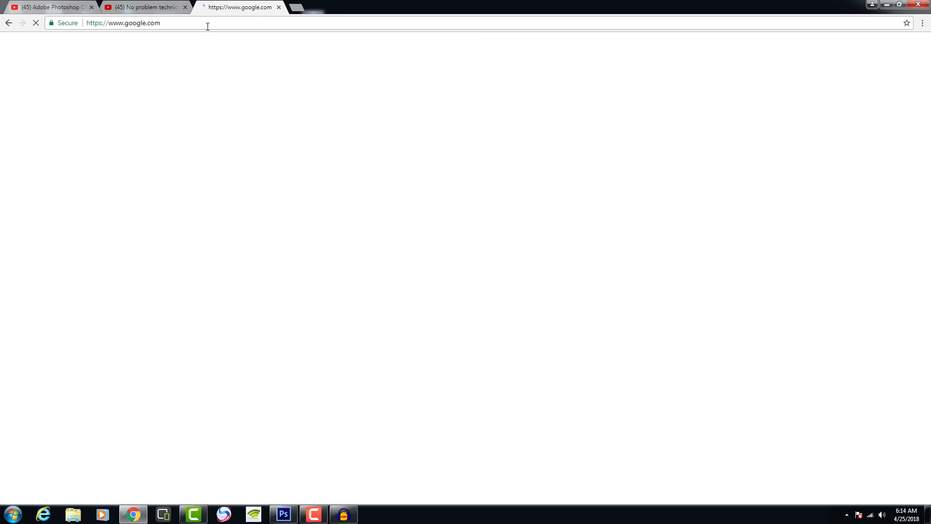
pyautogui.click(840, 47)
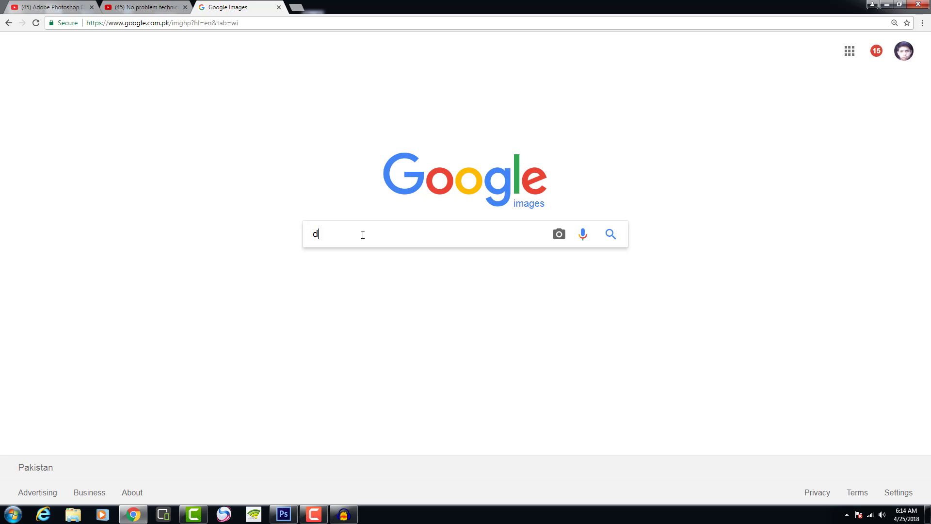
# Step: Search Google Images for "dano wala"
pyautogui.write('do')
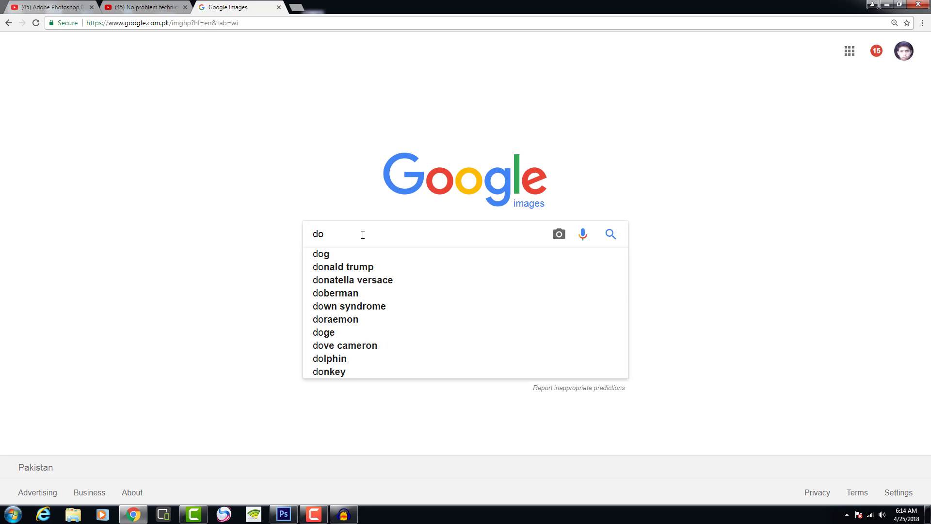
pyautogui.write('n')
pyautogui.press('BackSpace')
pyautogui.press('BackSpace')
pyautogui.write('an')
pyautogui.press('Down')
pyautogui.press('Return')
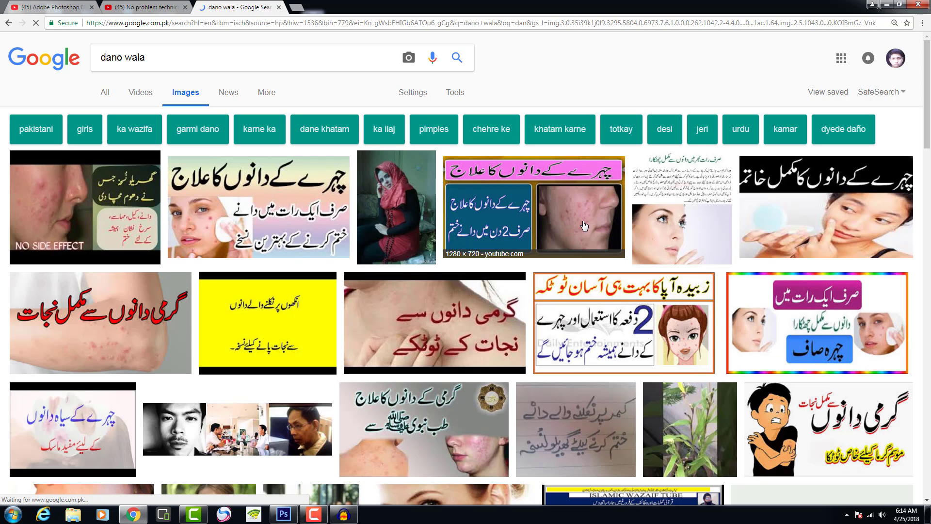
# Step: Look through the image results for close-up photos of faces with visible pimples
pyautogui.scroll(-9, 559, 211)
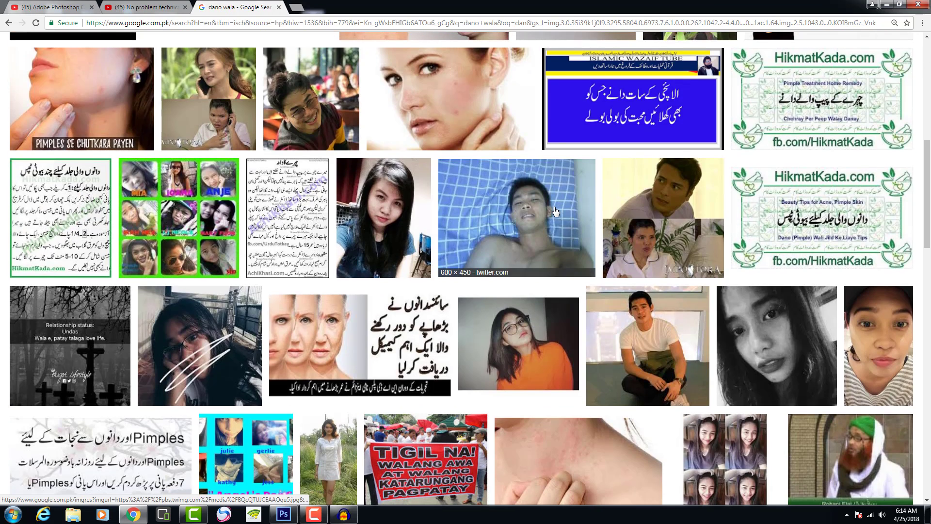
pyautogui.scroll(-2, 493, 160)
pyautogui.scroll(-3, 498, 180)
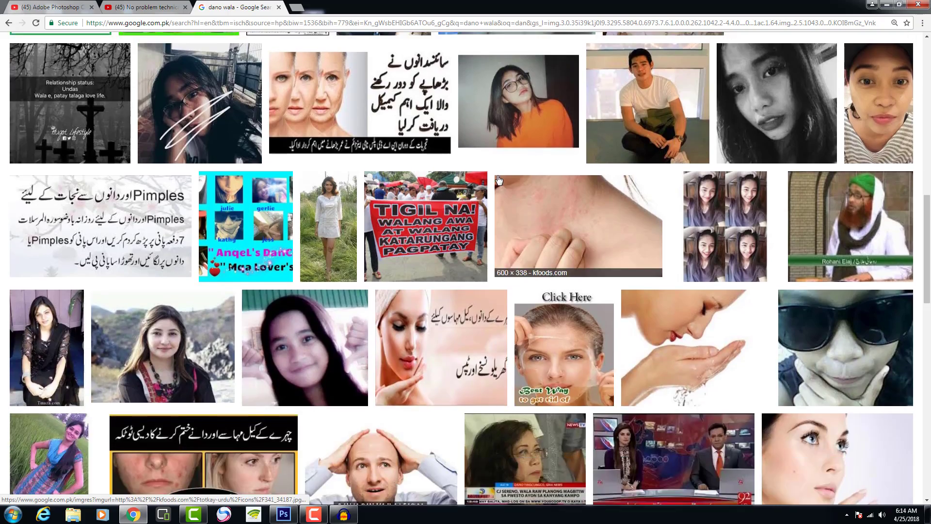
pyautogui.scroll(5, 499, 180)
pyautogui.scroll(1, 499, 180)
pyautogui.scroll(-12, 489, 181)
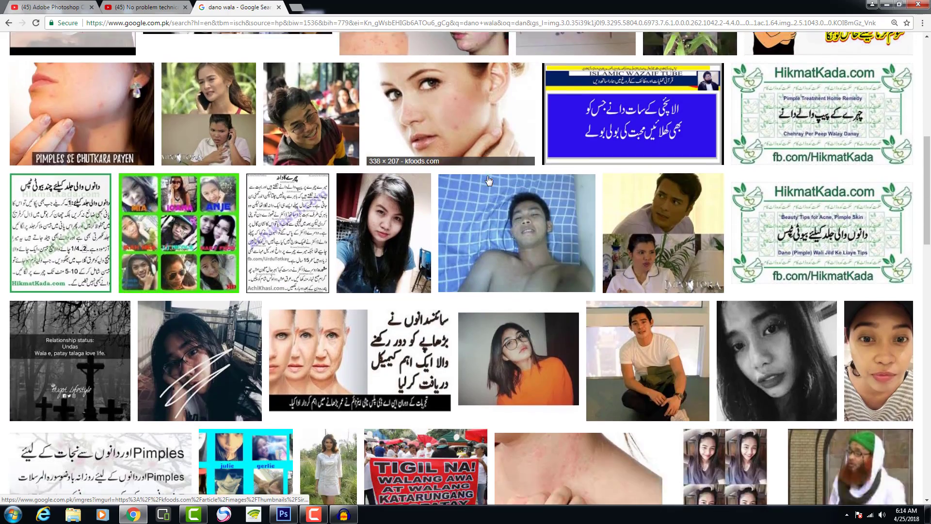
pyautogui.scroll(-10, 489, 180)
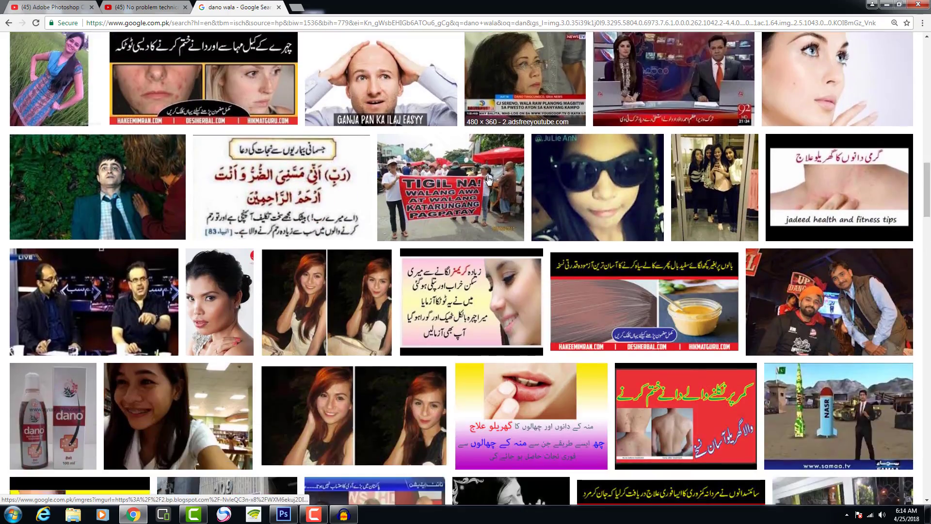
pyautogui.scroll(-10, 488, 180)
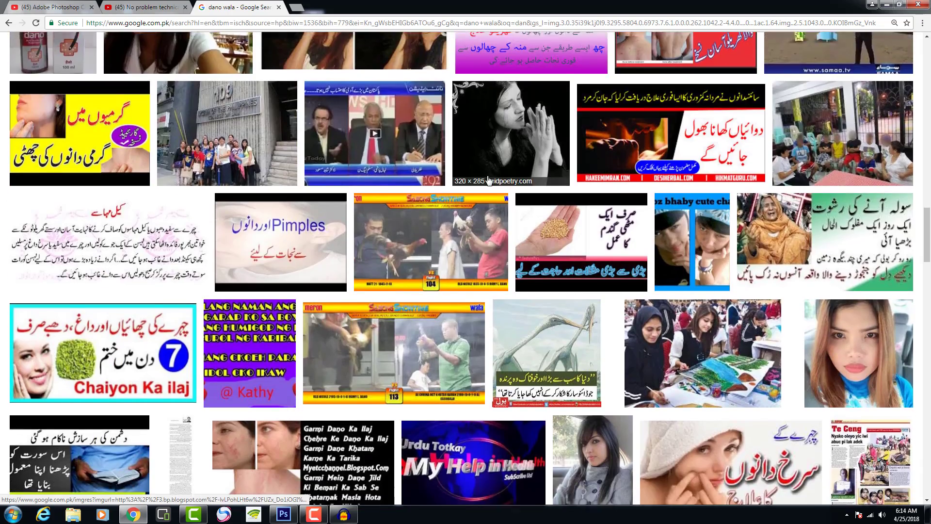
pyautogui.scroll(-10, 487, 178)
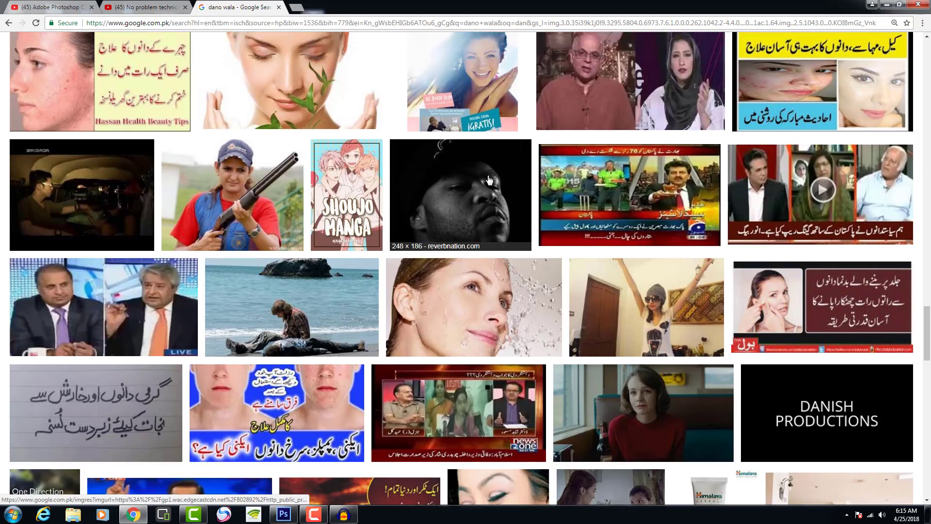
pyautogui.scroll(15, 489, 180)
pyautogui.scroll(10, 491, 180)
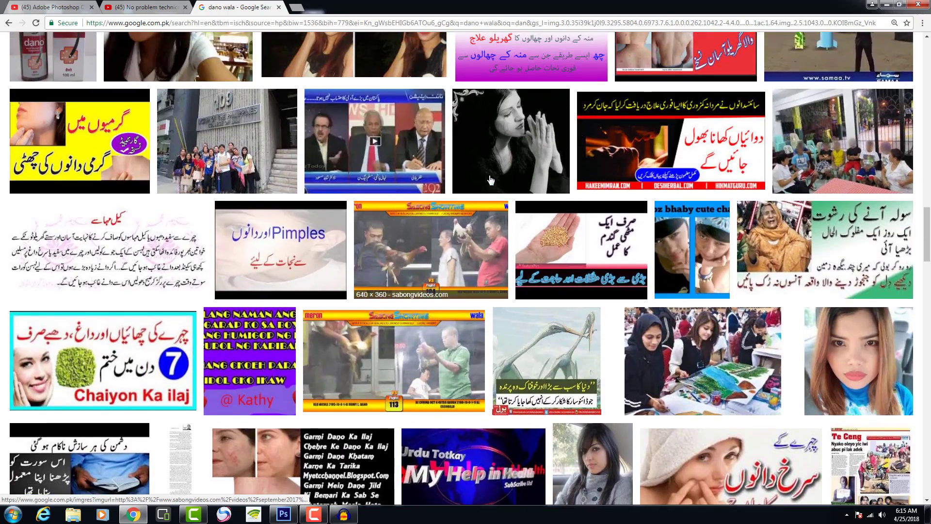
pyautogui.scroll(10, 491, 179)
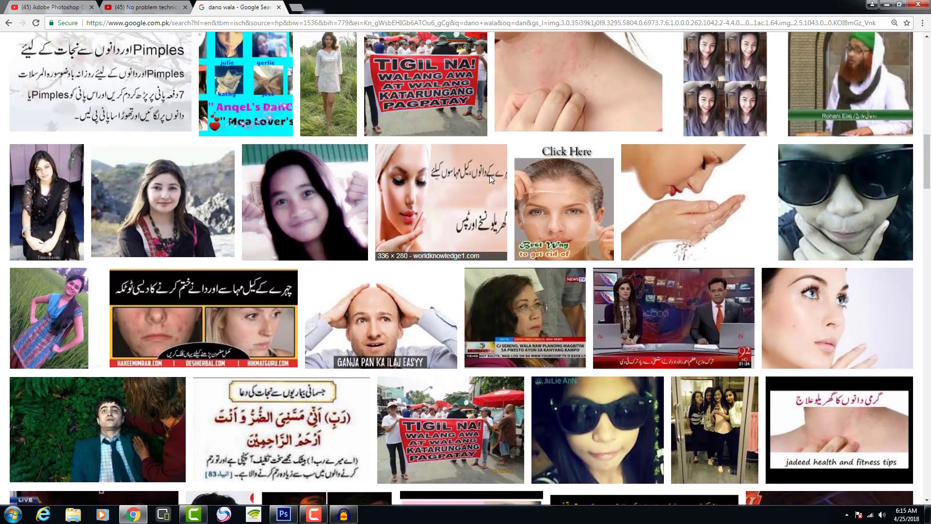
pyautogui.scroll(6, 491, 181)
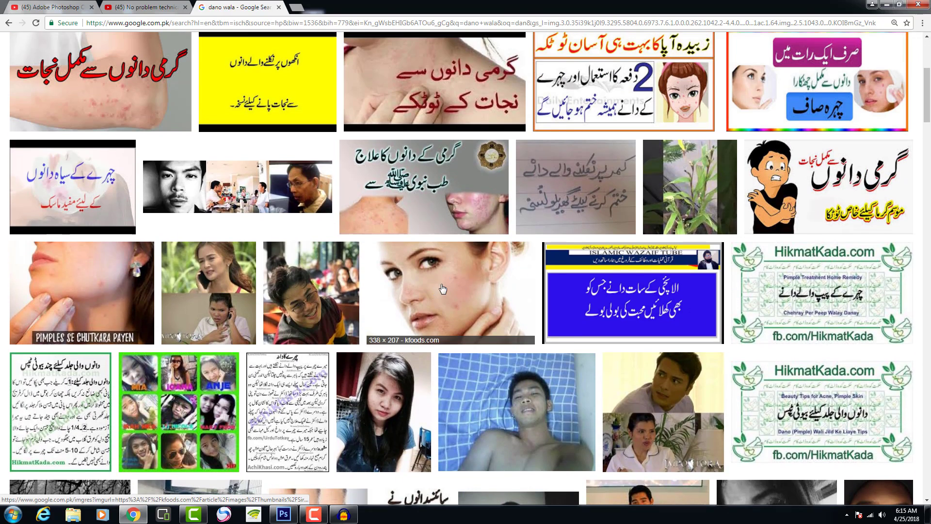
pyautogui.scroll(-20, 421, 280)
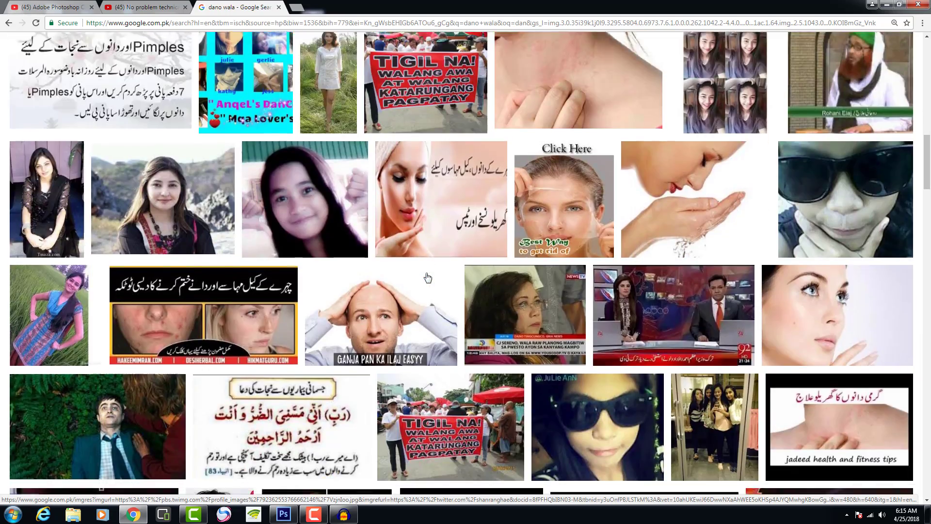
pyautogui.scroll(-20, 427, 277)
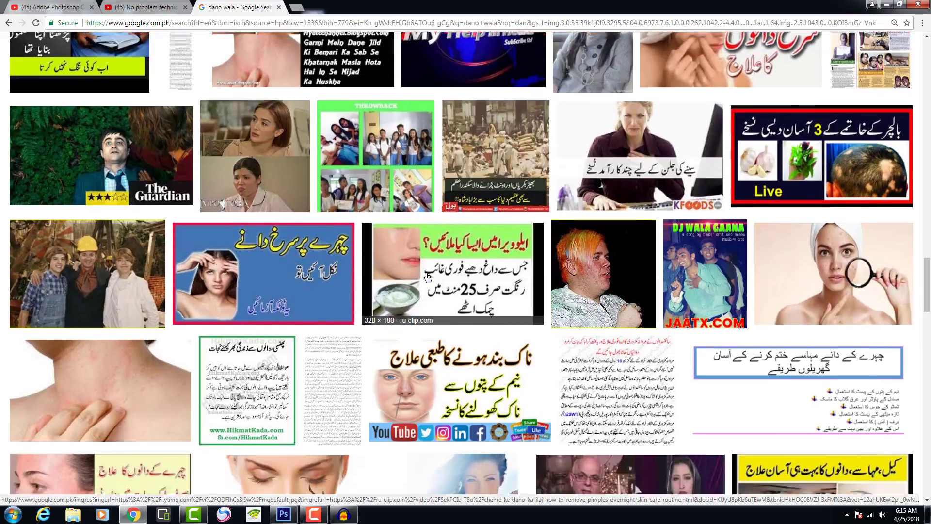
pyautogui.scroll(-13, 426, 277)
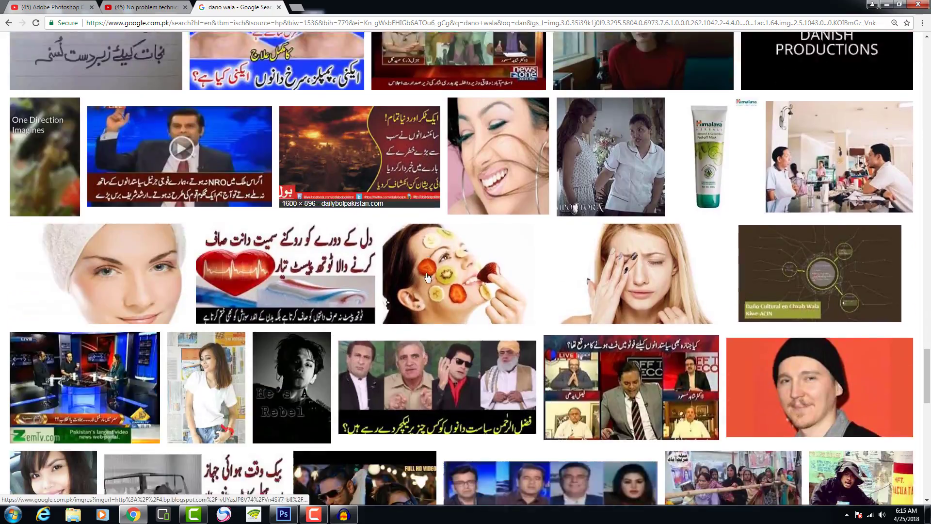
pyautogui.scroll(-3, 487, 274)
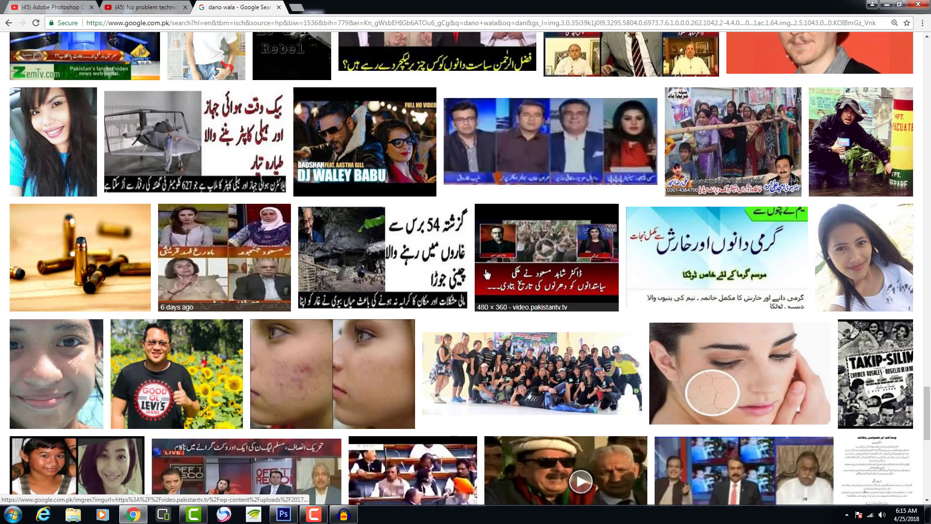
pyautogui.scroll(-2, 486, 274)
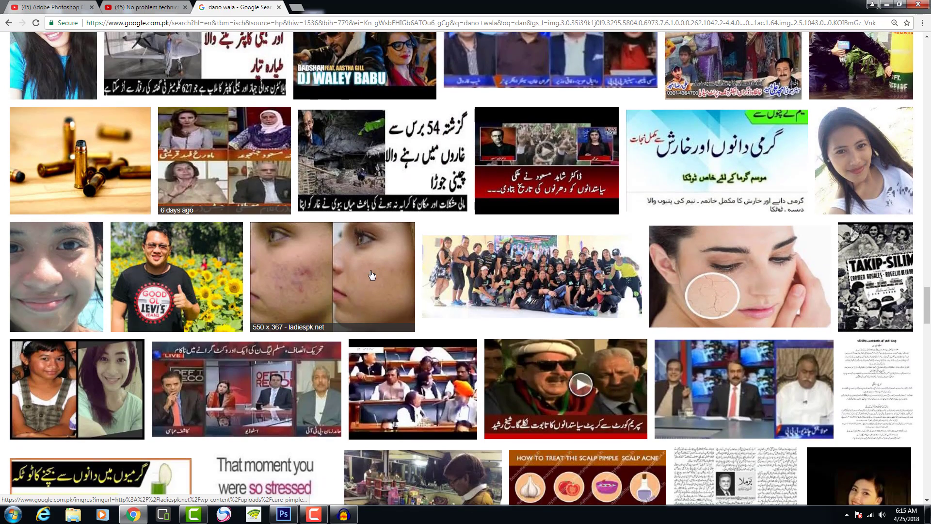
pyautogui.scroll(-2, 371, 275)
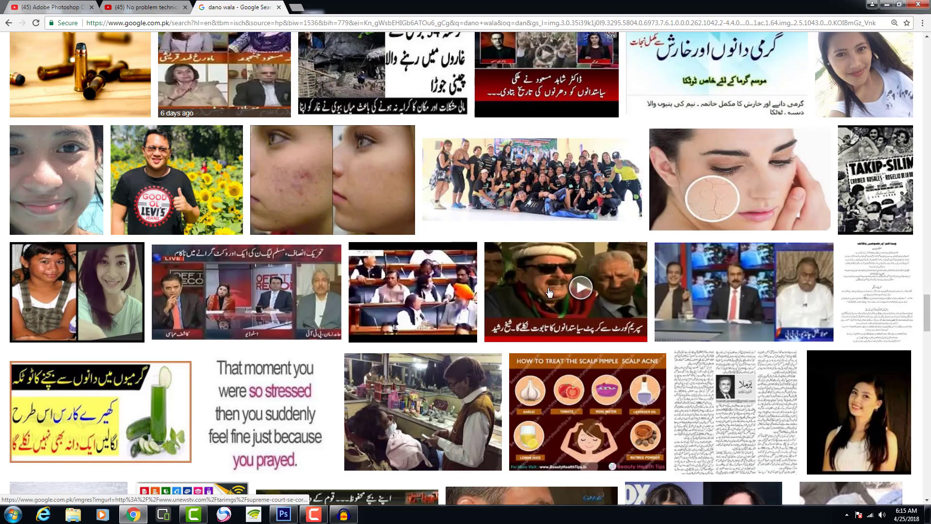
pyautogui.scroll(-3, 550, 291)
pyautogui.scroll(15, 562, 284)
pyautogui.scroll(20, 563, 283)
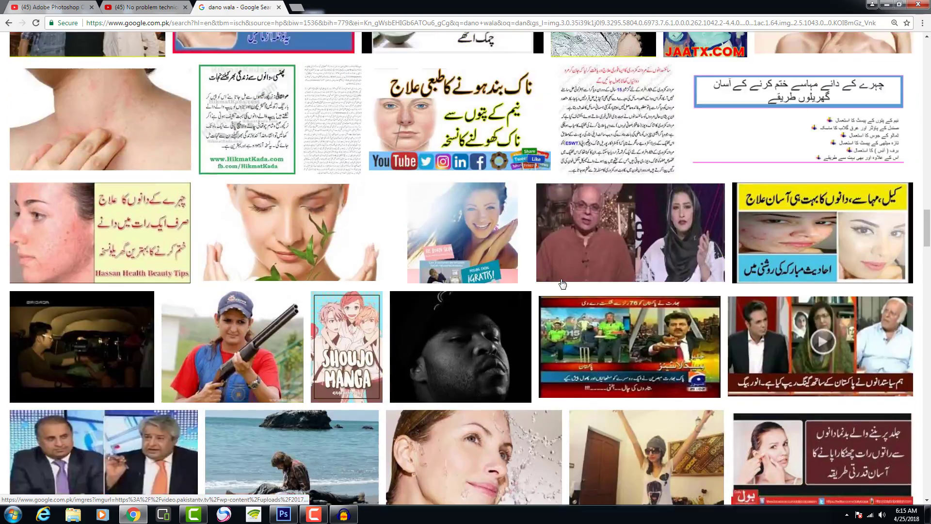
pyautogui.scroll(-2, 563, 284)
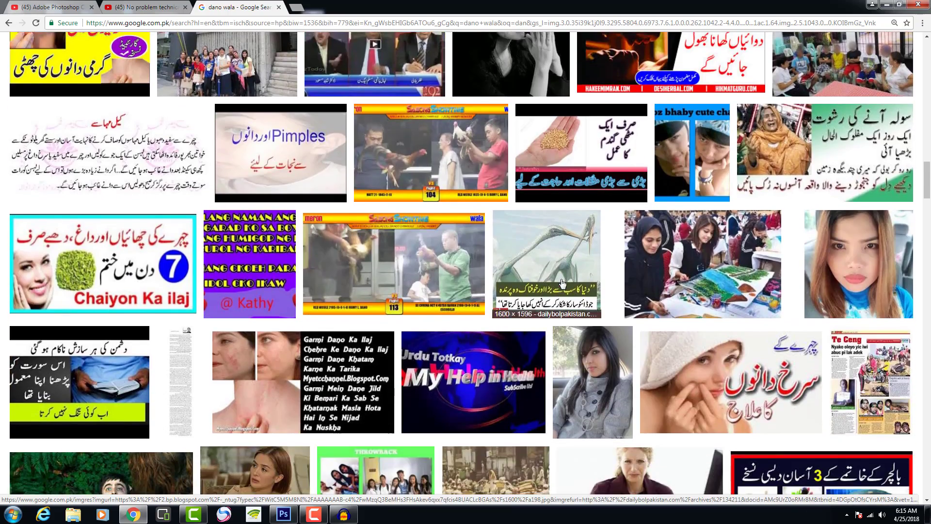
pyautogui.scroll(20, 562, 284)
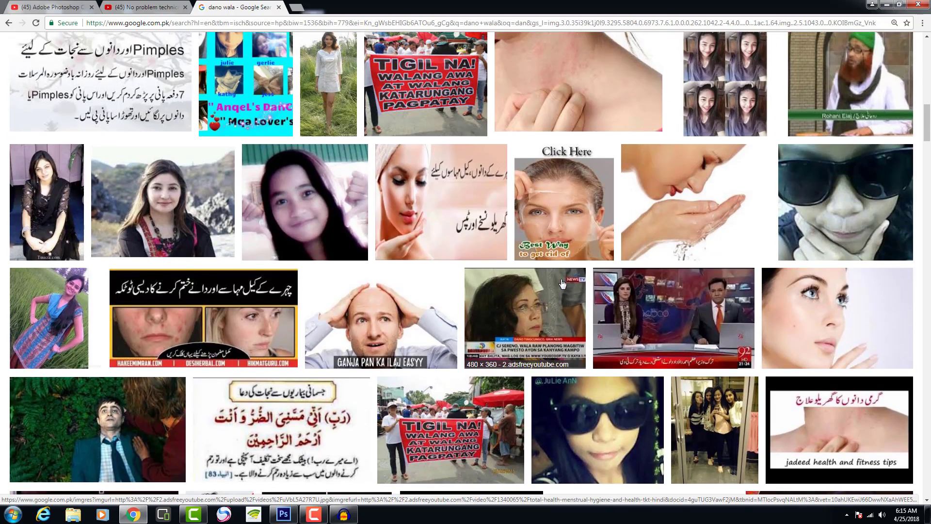
pyautogui.scroll(9, 563, 284)
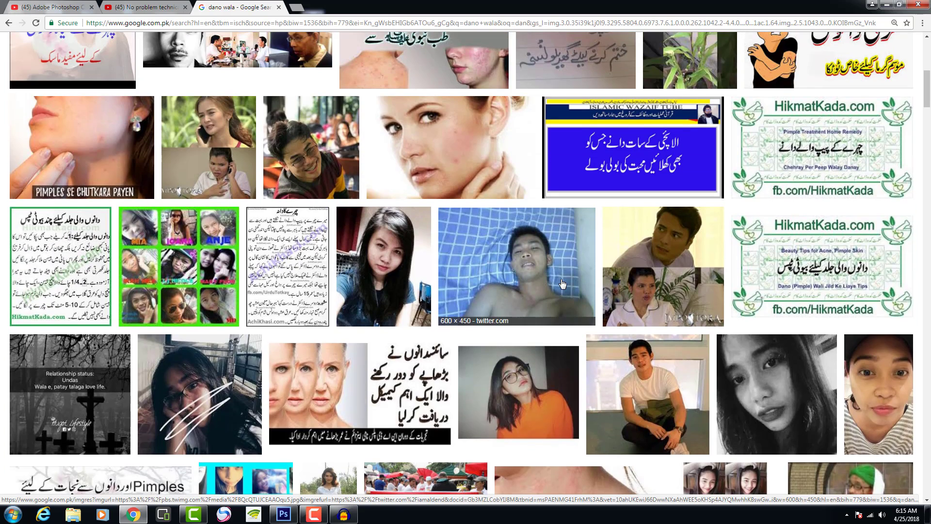
pyautogui.scroll(3, 563, 284)
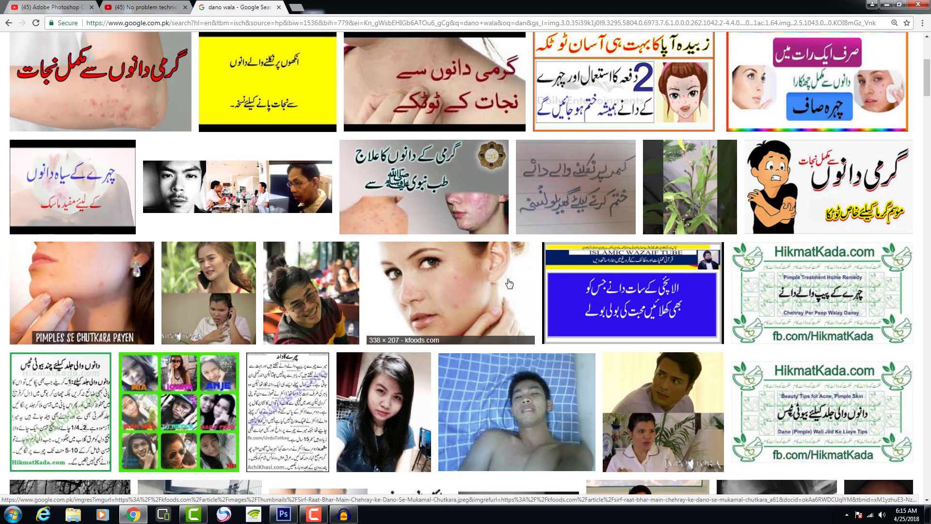
# Step: Save the kfoods.com photo of the woman's blemished face as images.jpg and the "PIMPLES SE CHUTKARA PAYEN" chin photo as download (4).jpg
pyautogui.rightClick(415, 285)
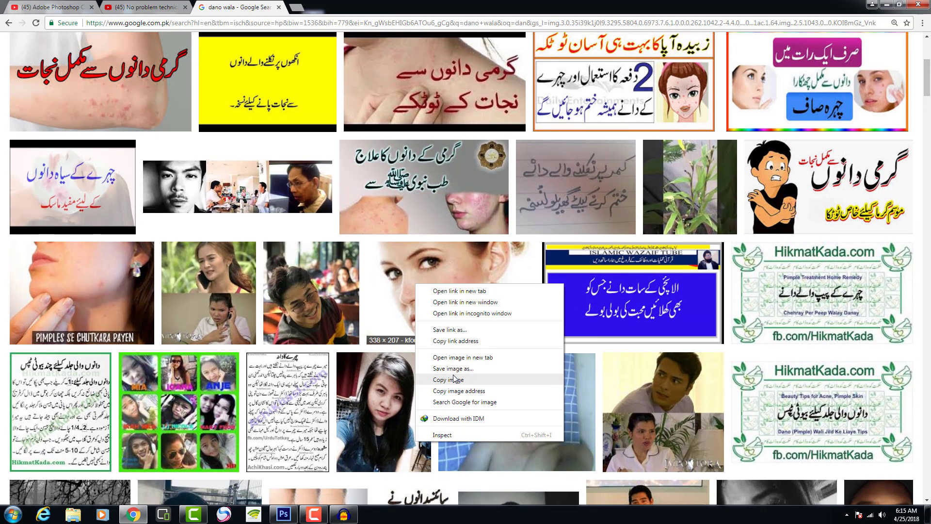
pyautogui.click(453, 368)
pyautogui.press('Return')
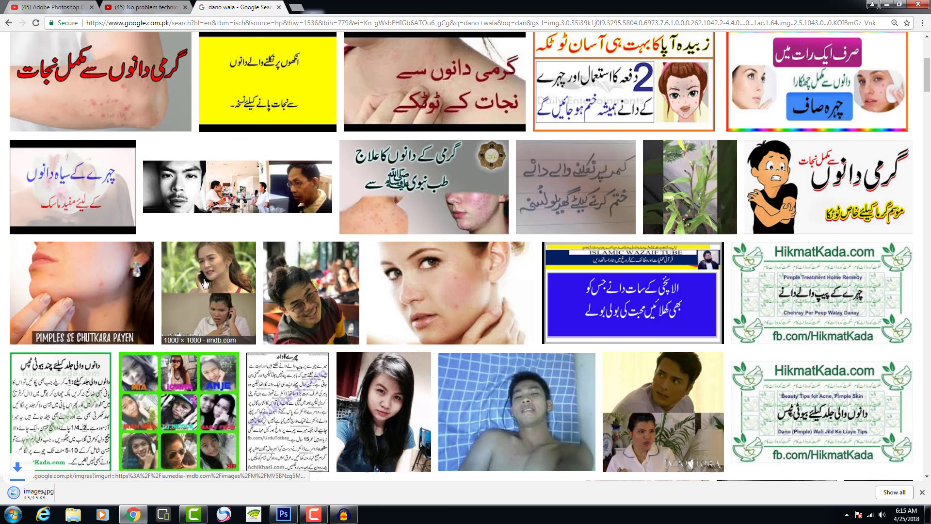
pyautogui.rightClick(91, 273)
pyautogui.click(141, 358)
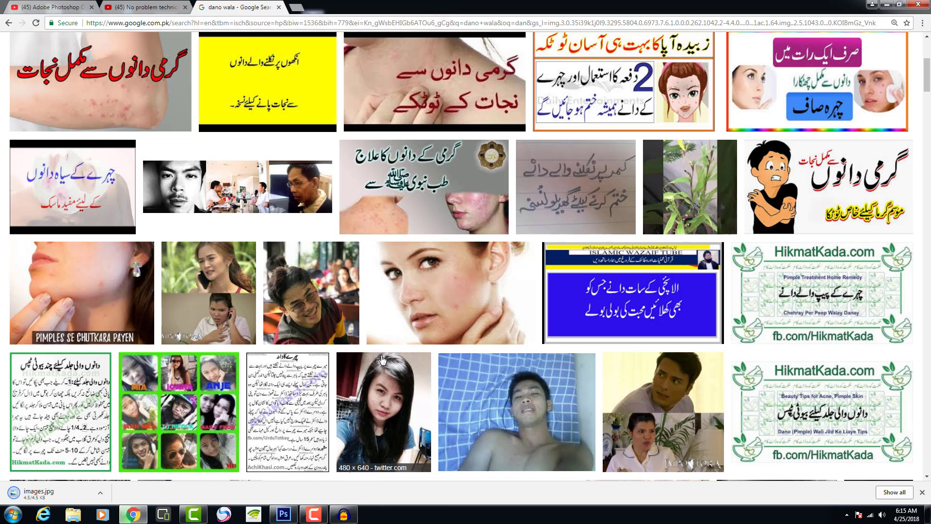
pyautogui.click(389, 275)
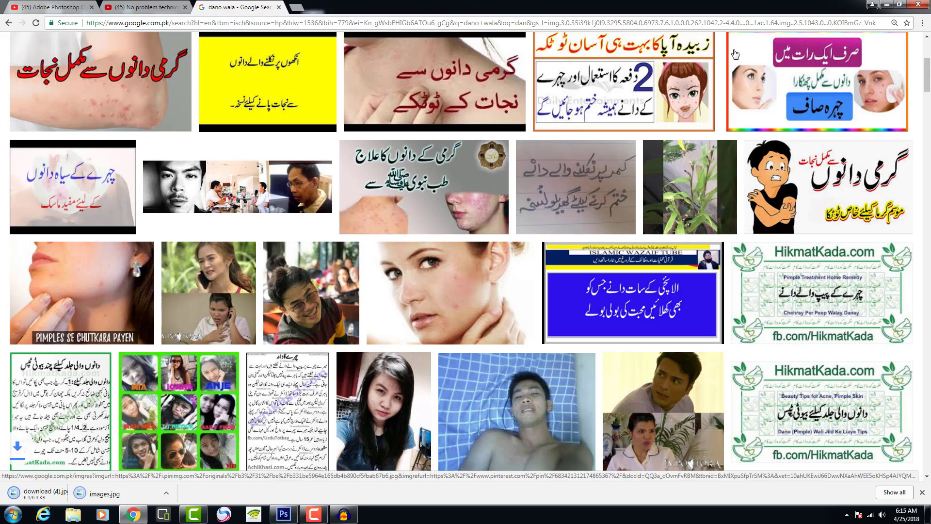
# Step: Minimize the browser, restore the pimpals1 image from the Recycle Bin to the desktop, and minimize the Recycle Bin window
pyautogui.click(886, 4)
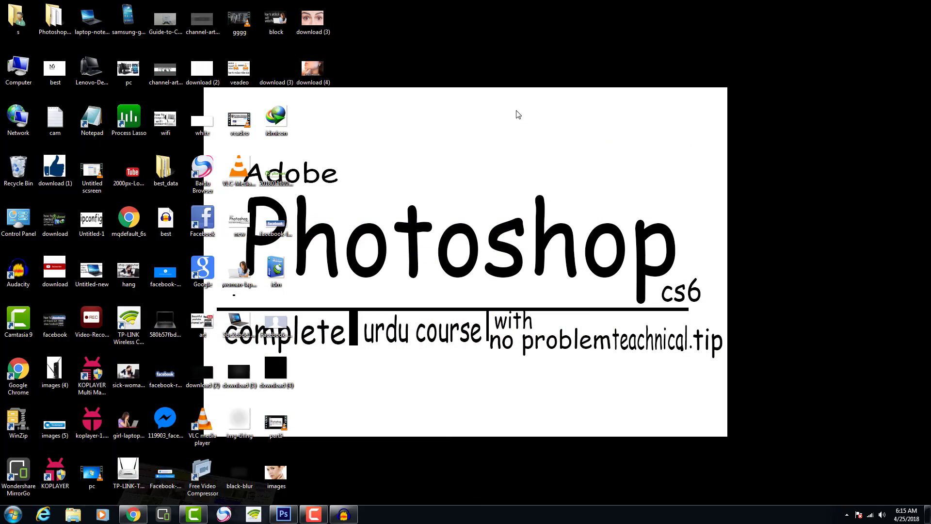
pyautogui.doubleClick(7, 170)
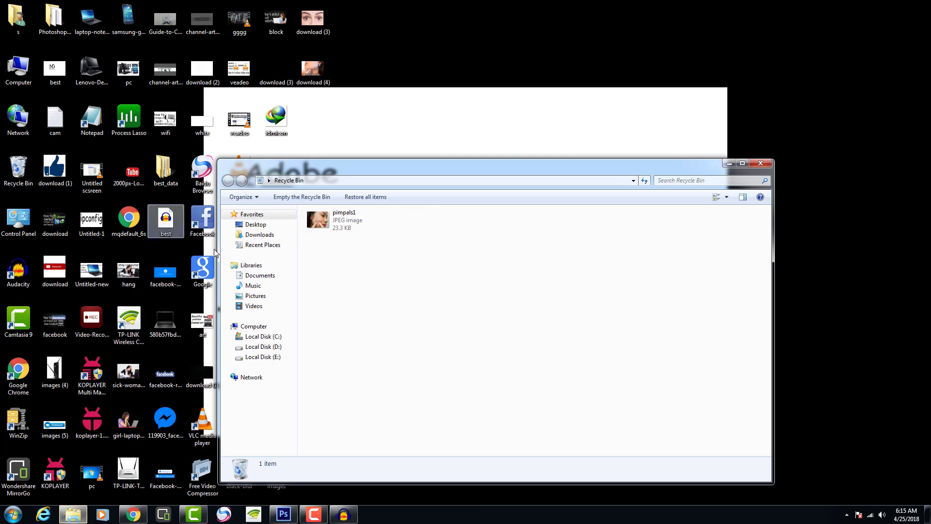
pyautogui.rightClick(318, 219)
pyautogui.click(344, 226)
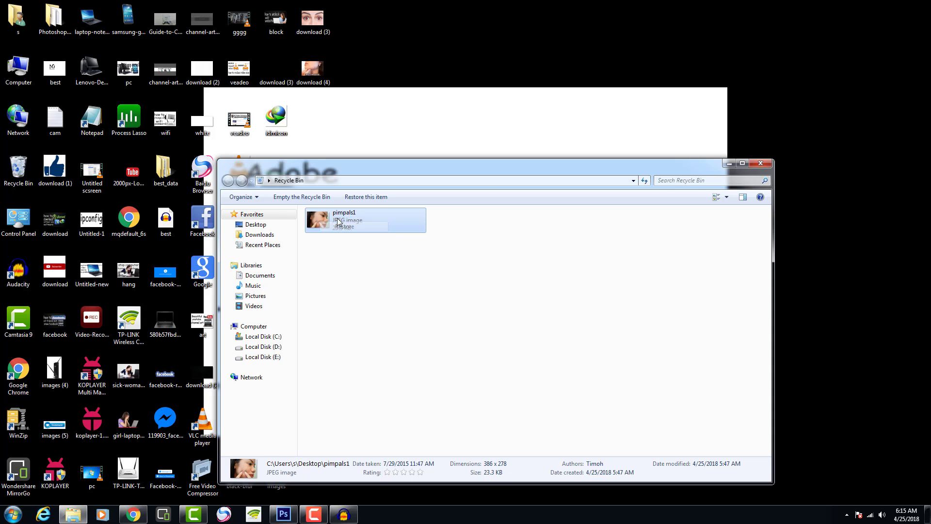
pyautogui.click(730, 165)
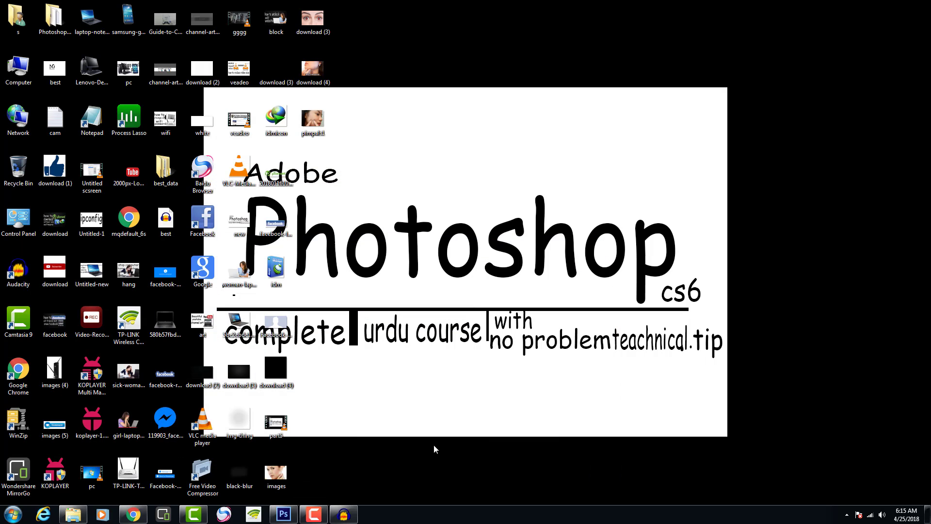
# Step: Switch to Photoshop and open the pimpals1 image from the Desktop
pyautogui.click(283, 514)
pyautogui.click(27, 7)
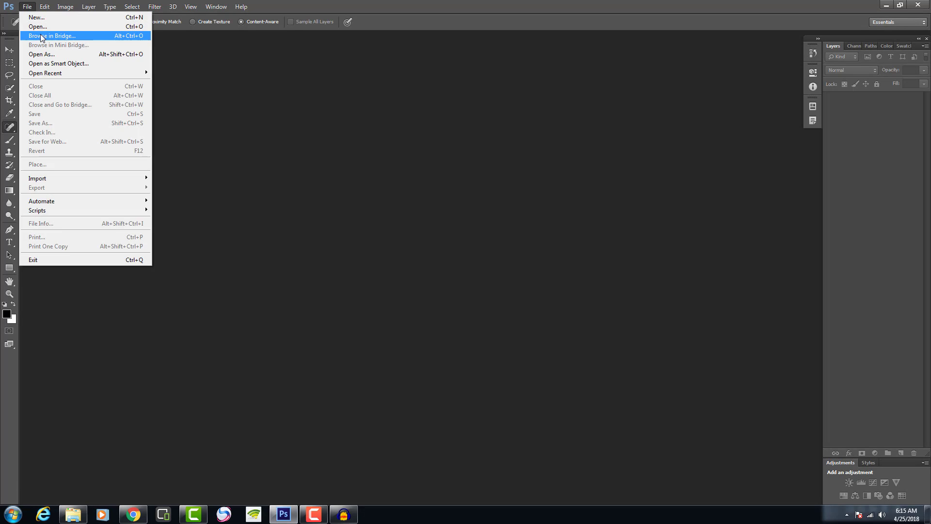
pyautogui.click(46, 25)
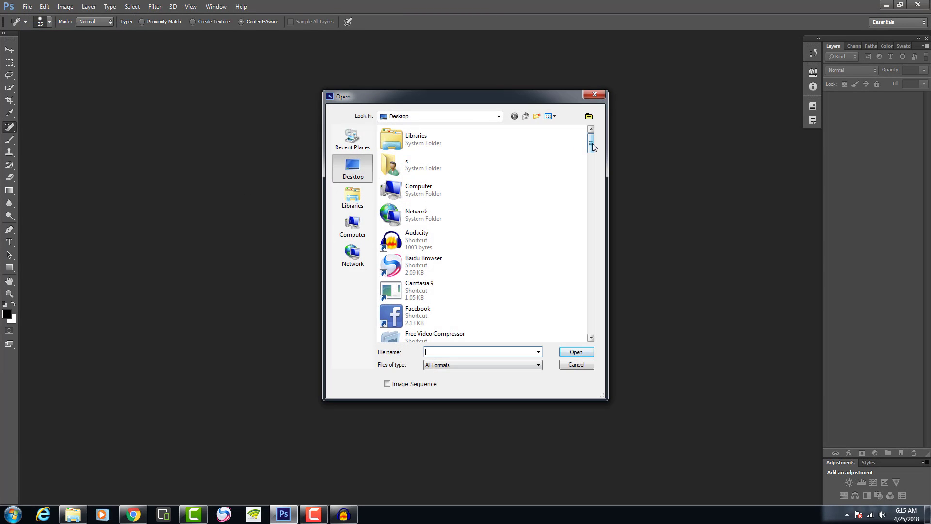
pyautogui.moveTo(590, 143); pyautogui.dragTo(615, 297)
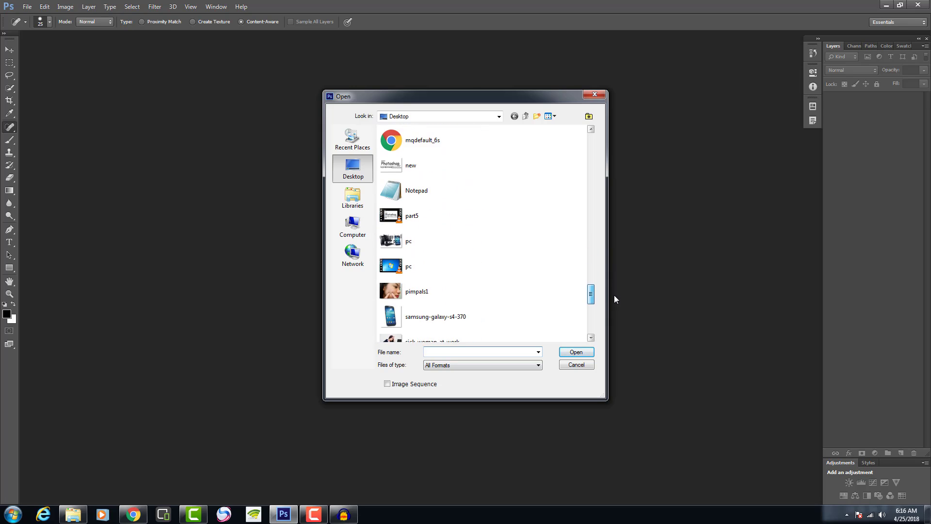
pyautogui.click(440, 291)
pyautogui.click(576, 352)
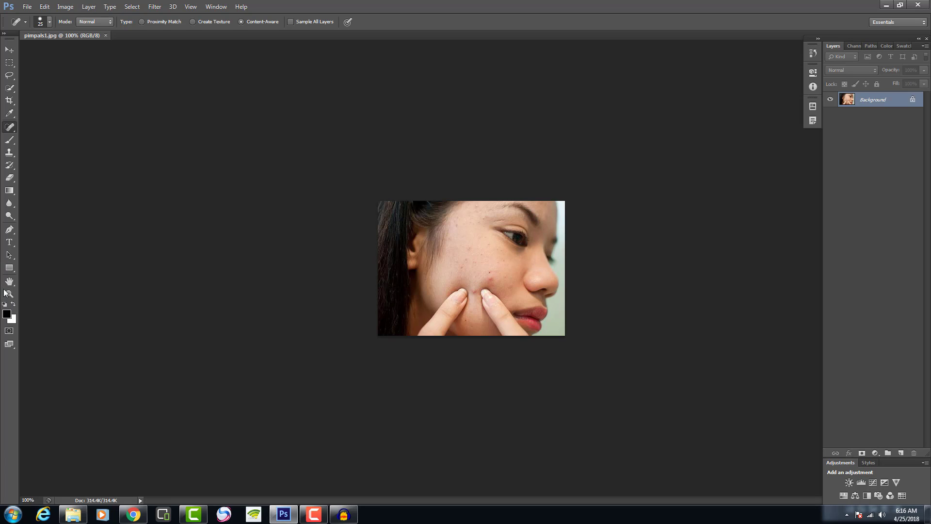
# Step: Convert the locked Background into a regular layer named Layer 0 in Normal mode at 100% opacity, and duplicate it
pyautogui.click(9, 294)
pyautogui.click(434, 276)
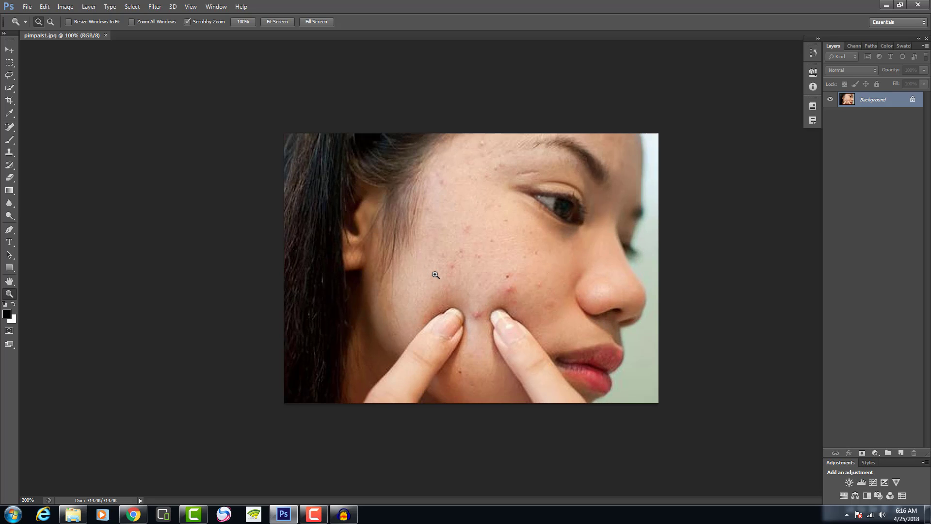
pyautogui.click(115, 162)
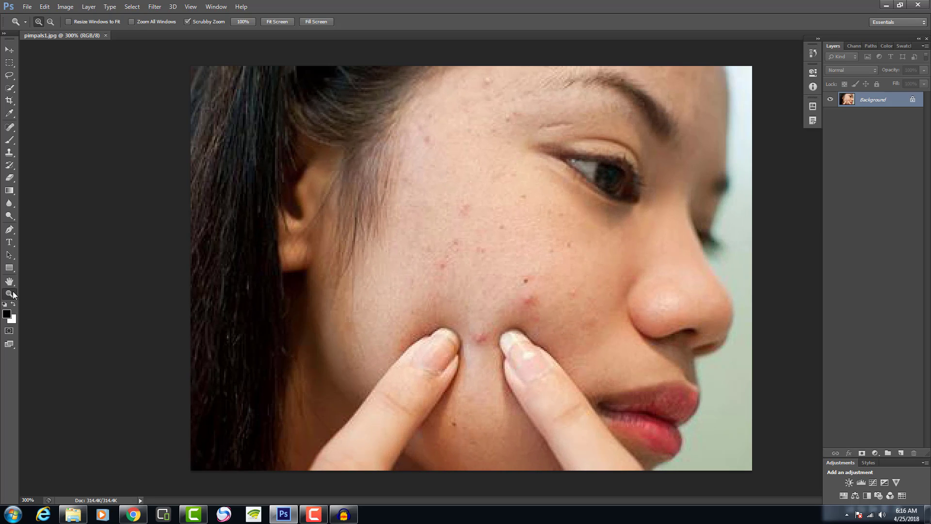
pyautogui.rightClick(186, 224)
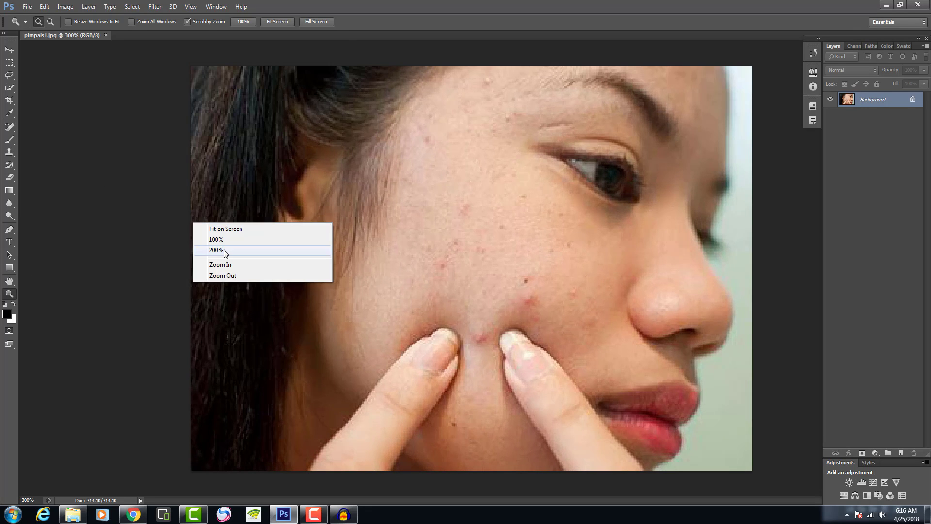
pyautogui.click(235, 276)
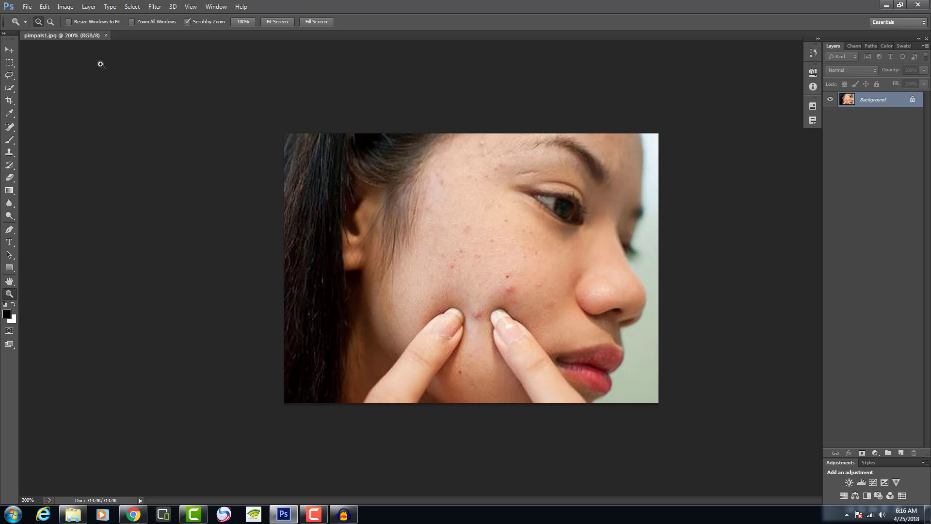
pyautogui.click(9, 49)
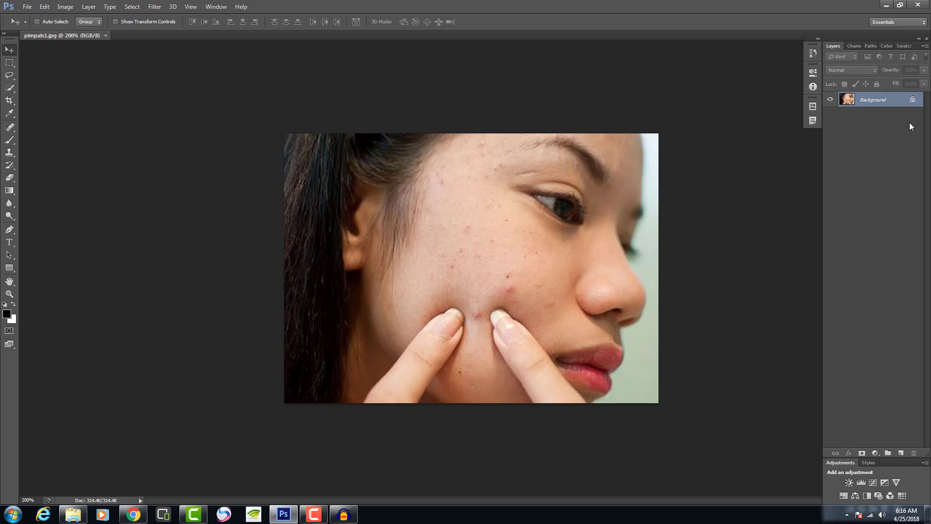
pyautogui.doubleClick(908, 101)
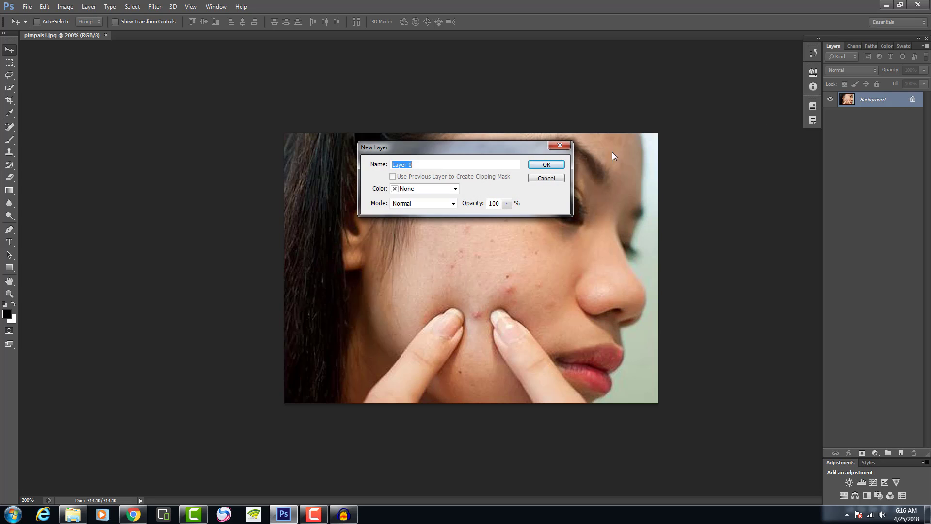
pyautogui.click(546, 165)
pyautogui.moveTo(888, 106); pyautogui.dragTo(902, 453)
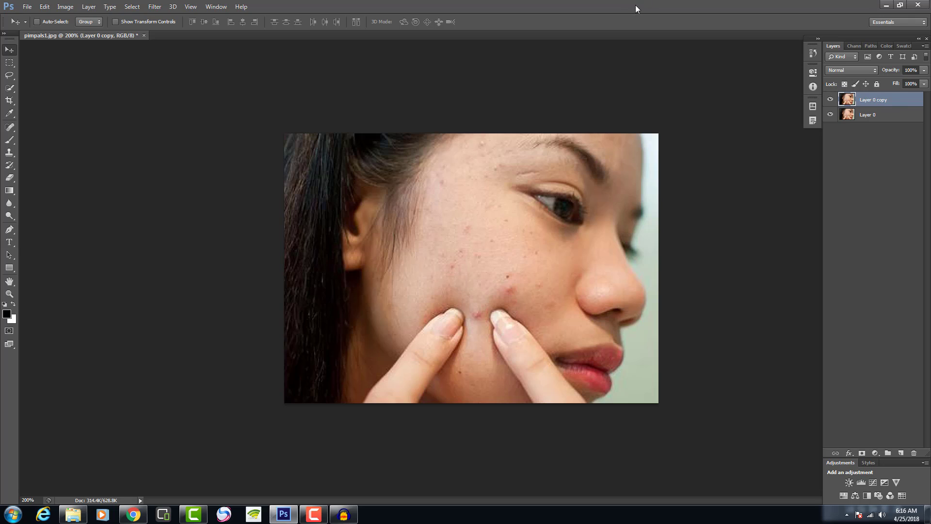
# Step: Remove the pimples on the cheek, temple and forehead of the duplicate layer using the Spot Healing Brush at size 20 with Content-Aware
pyautogui.click(10, 128)
pyautogui.rightClick(10, 129)
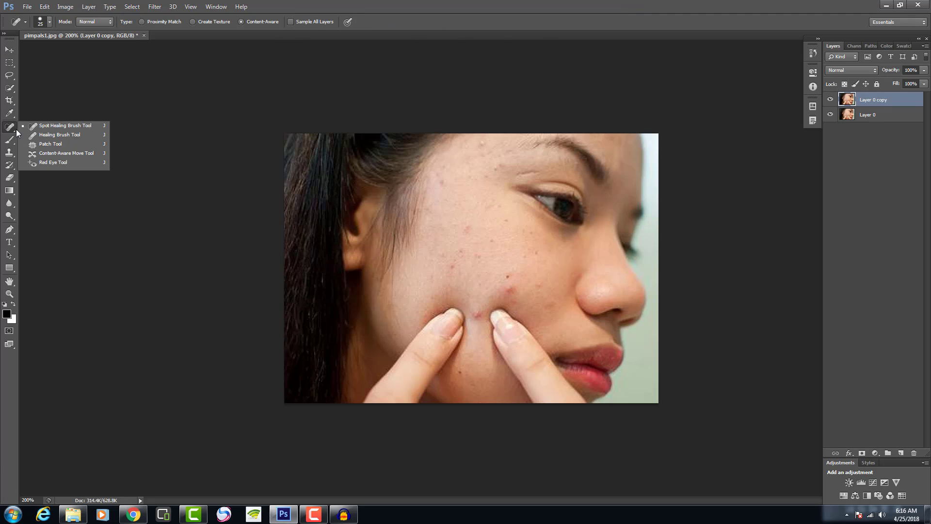
pyautogui.click(58, 127)
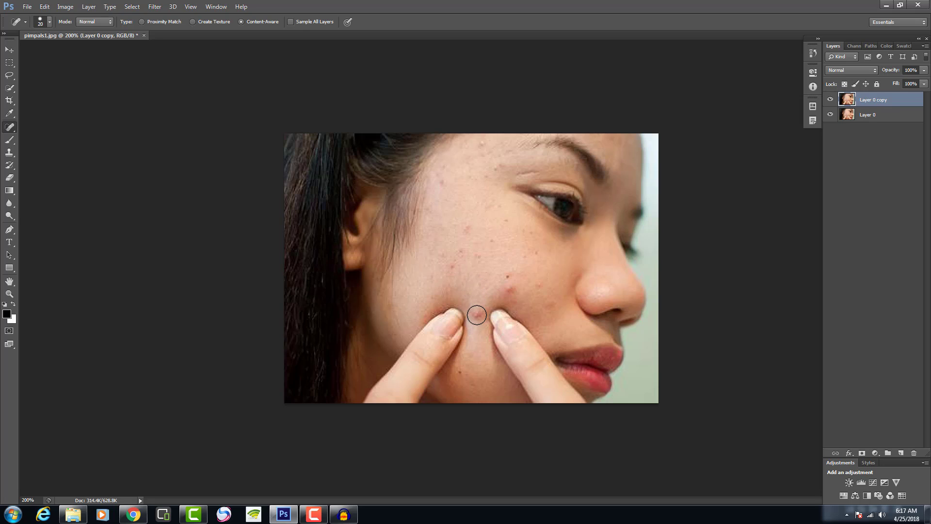
pyautogui.click(476, 315)
pyautogui.click(511, 289)
pyautogui.click(509, 276)
pyautogui.click(458, 268)
pyautogui.click(460, 241)
pyautogui.click(465, 235)
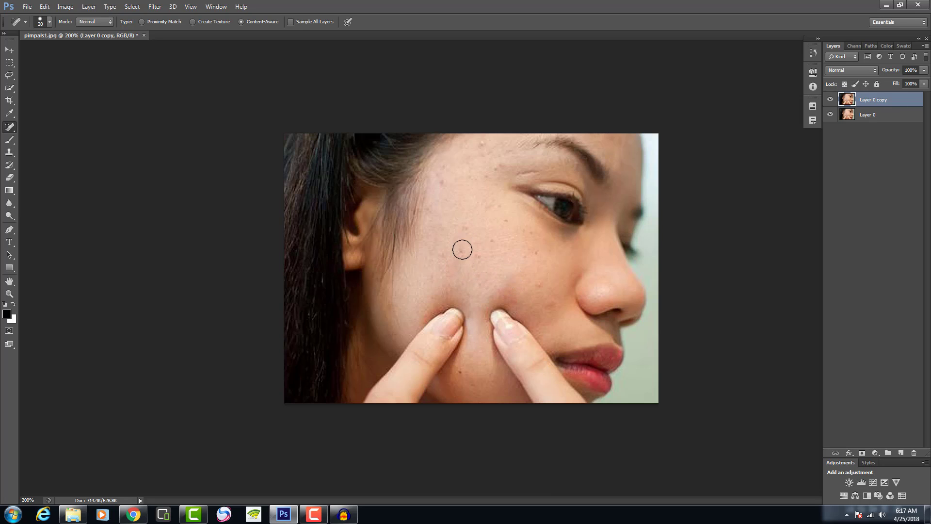
pyautogui.click(461, 249)
pyautogui.click(476, 254)
pyautogui.click(527, 286)
pyautogui.click(538, 285)
pyautogui.click(504, 288)
pyautogui.click(540, 249)
pyautogui.click(527, 231)
pyautogui.click(504, 221)
pyautogui.click(438, 187)
pyautogui.click(440, 176)
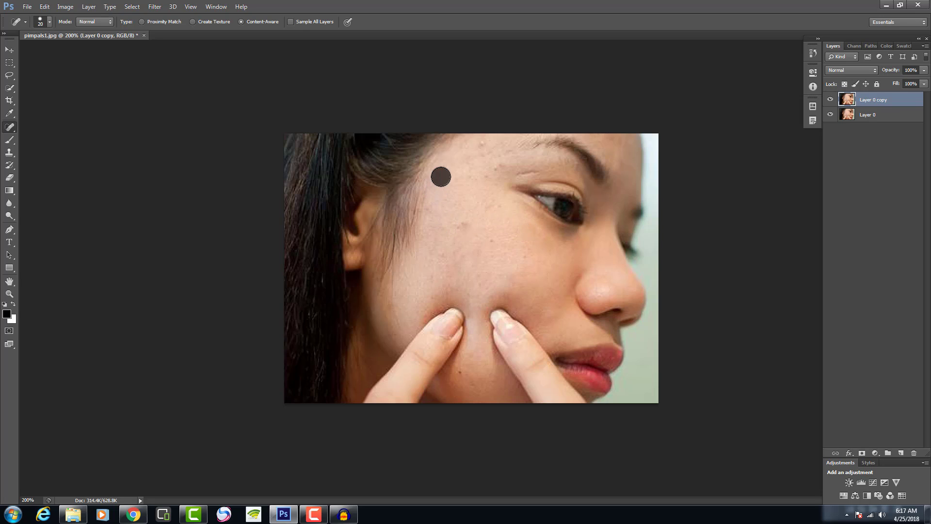
pyautogui.click(444, 171)
pyautogui.click(485, 144)
pyautogui.click(497, 166)
pyautogui.click(485, 175)
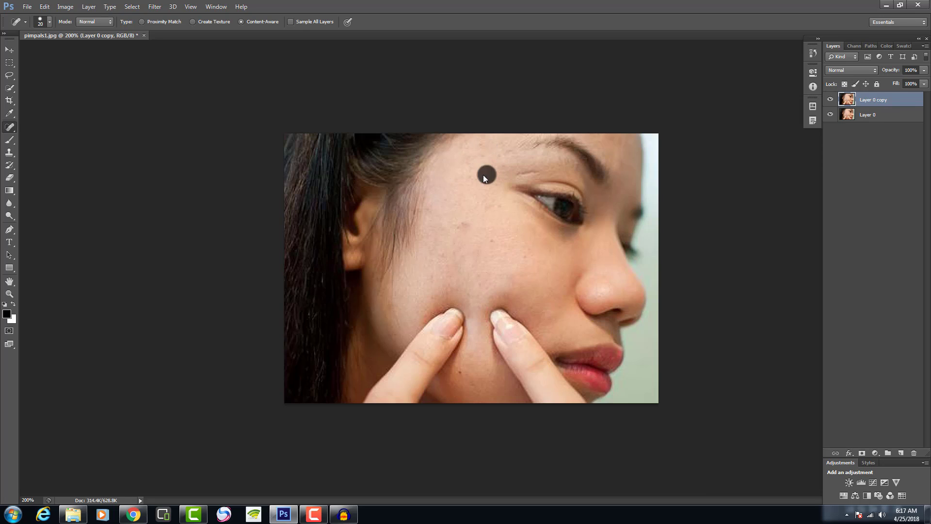
pyautogui.click(475, 147)
pyautogui.click(488, 209)
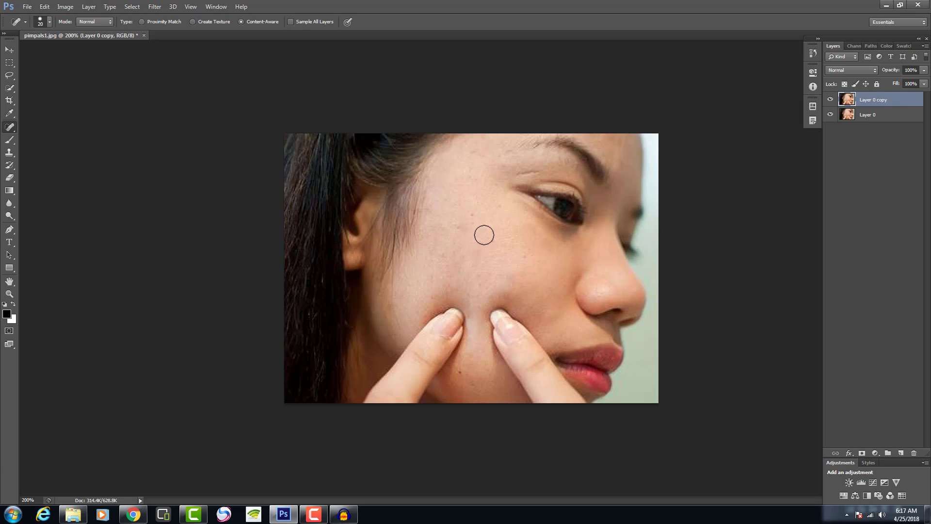
pyautogui.click(489, 237)
pyautogui.click(431, 277)
pyautogui.click(417, 296)
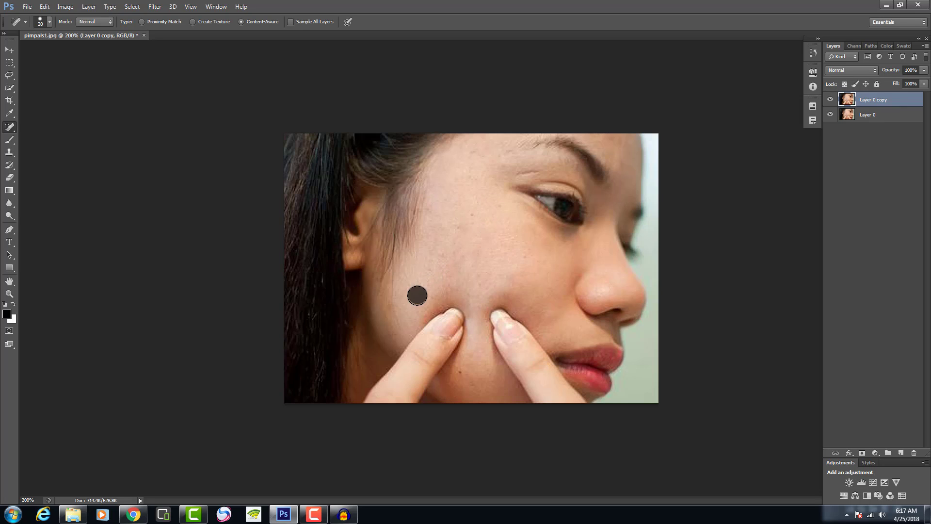
pyautogui.click(470, 218)
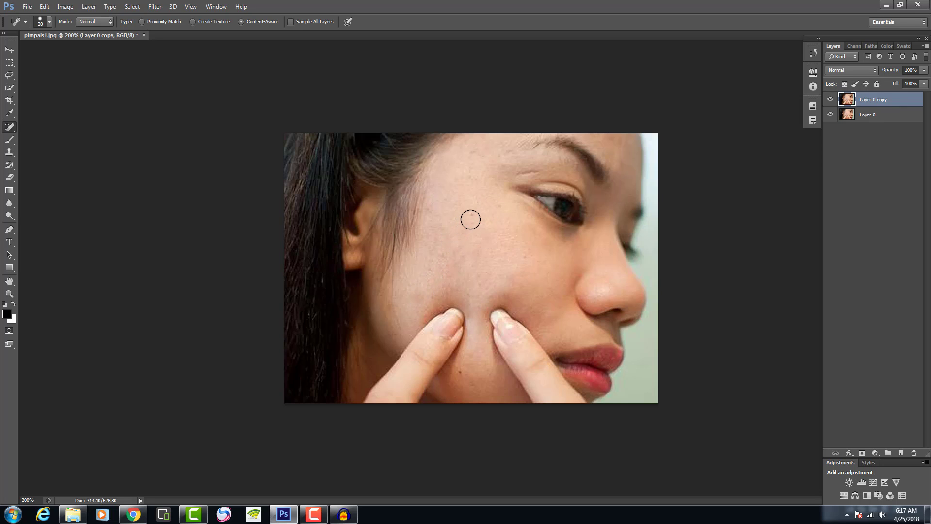
pyautogui.click(464, 262)
pyautogui.click(525, 254)
# Step: Toggle the visibility of Layer 0 copy repeatedly to compare the retouched skin with the original, leaving the layer shown
pyautogui.click(830, 100)
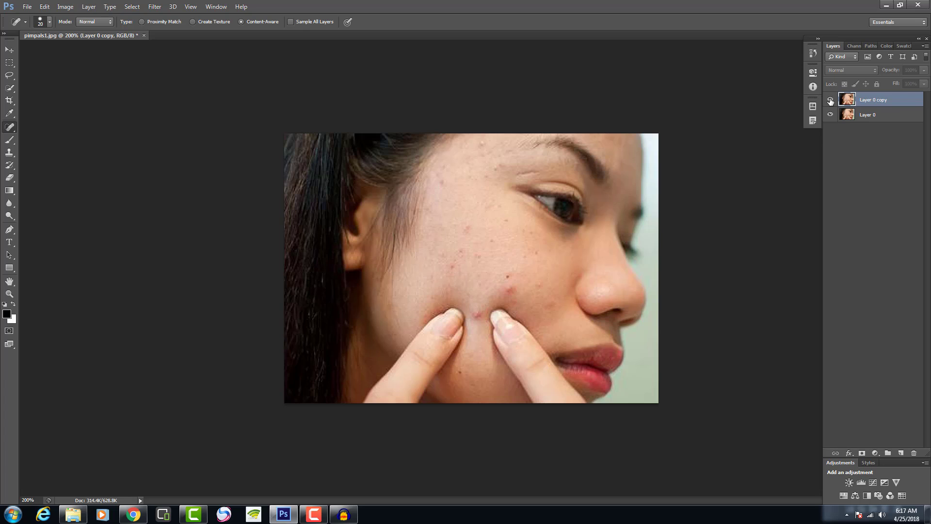
pyautogui.click(831, 100)
pyautogui.click(830, 100)
pyautogui.click(830, 100)
pyautogui.click(829, 101)
pyautogui.click(830, 100)
pyautogui.click(830, 101)
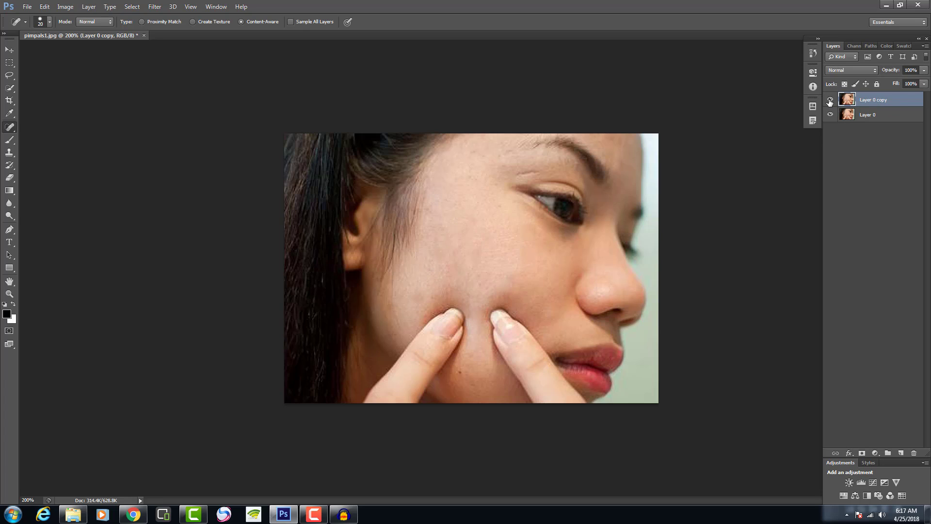
pyautogui.click(831, 101)
pyautogui.click(830, 101)
pyautogui.click(830, 100)
pyautogui.click(830, 102)
pyautogui.click(831, 101)
pyautogui.click(830, 101)
pyautogui.click(830, 101)
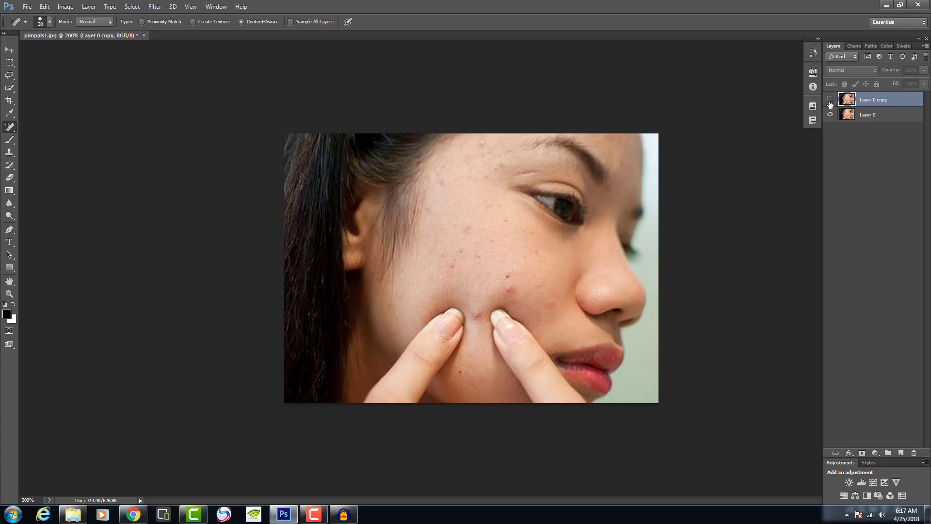
pyautogui.click(830, 101)
pyautogui.click(830, 101)
pyautogui.click(831, 101)
pyautogui.click(830, 101)
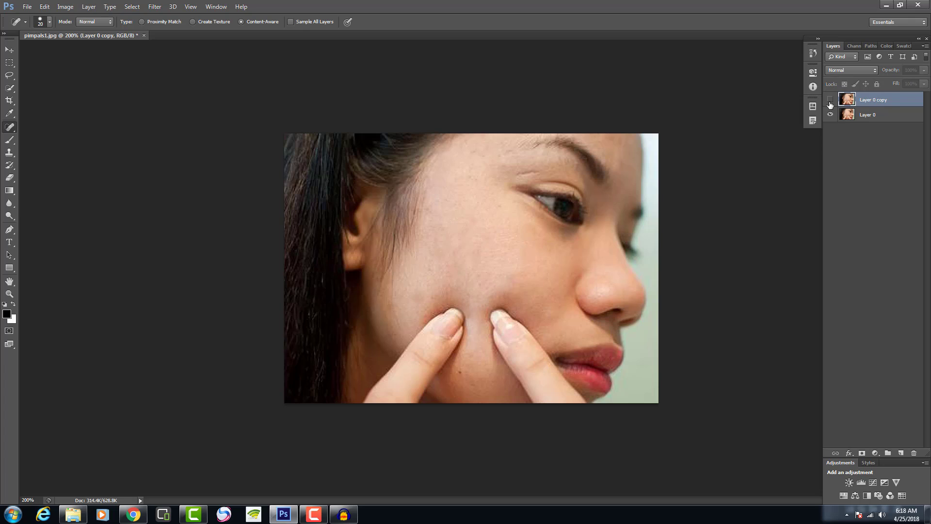
pyautogui.click(830, 101)
pyautogui.click(831, 101)
pyautogui.click(830, 101)
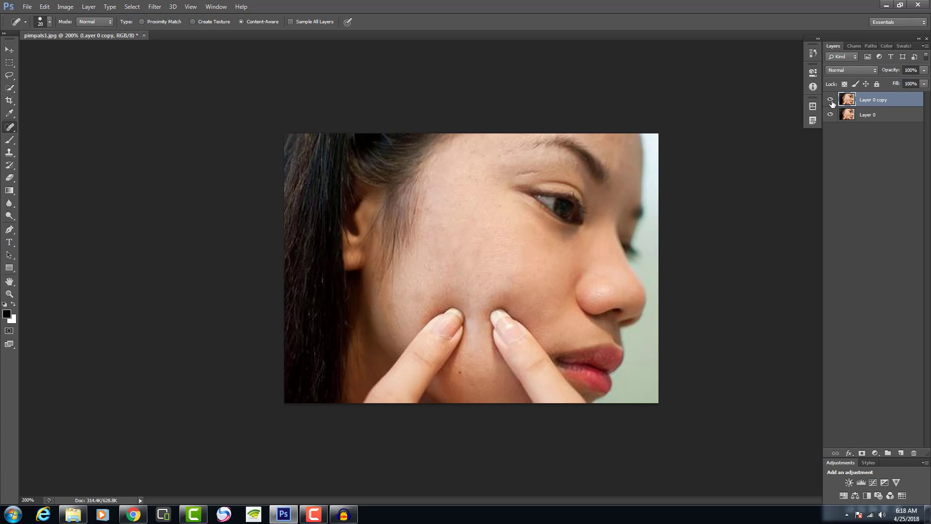
pyautogui.click(830, 101)
pyautogui.click(830, 101)
pyautogui.click(830, 102)
pyautogui.click(830, 101)
pyautogui.rightClick(11, 129)
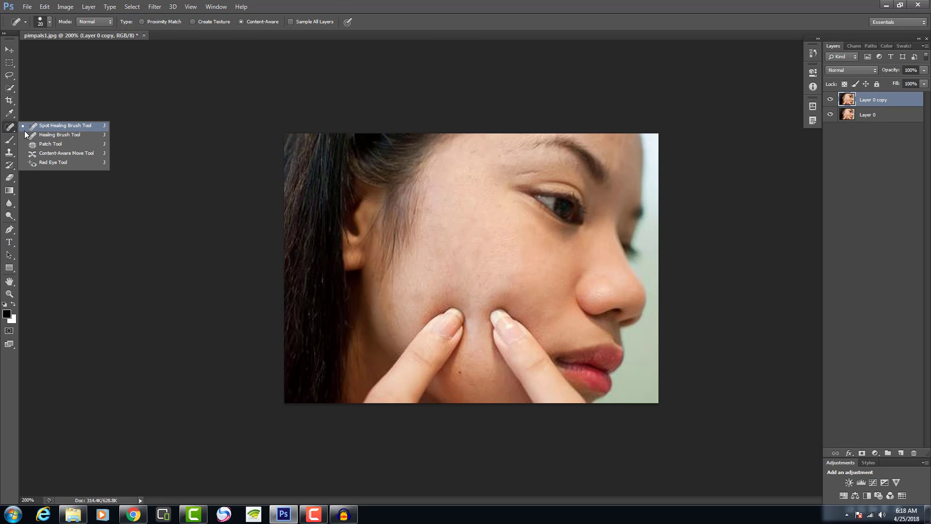
pyautogui.click(134, 115)
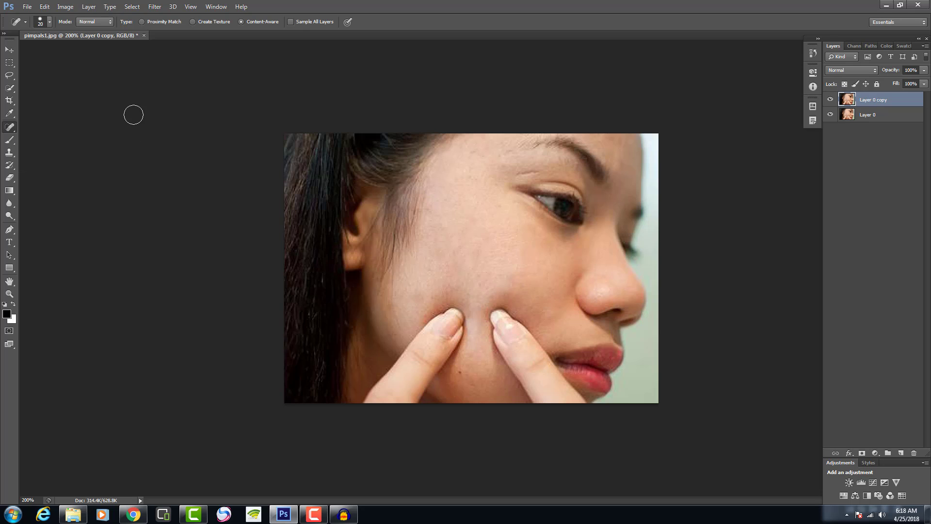
pyautogui.click(27, 7)
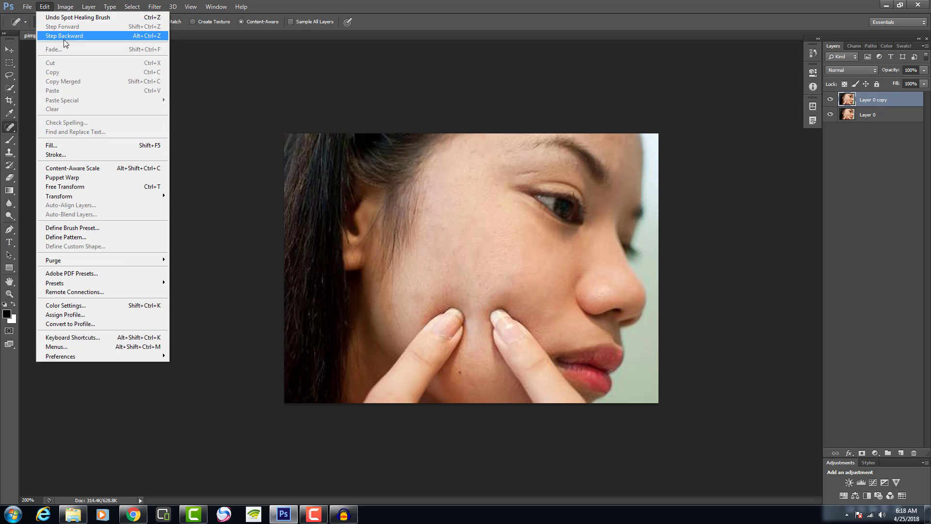
pyautogui.click(39, 26)
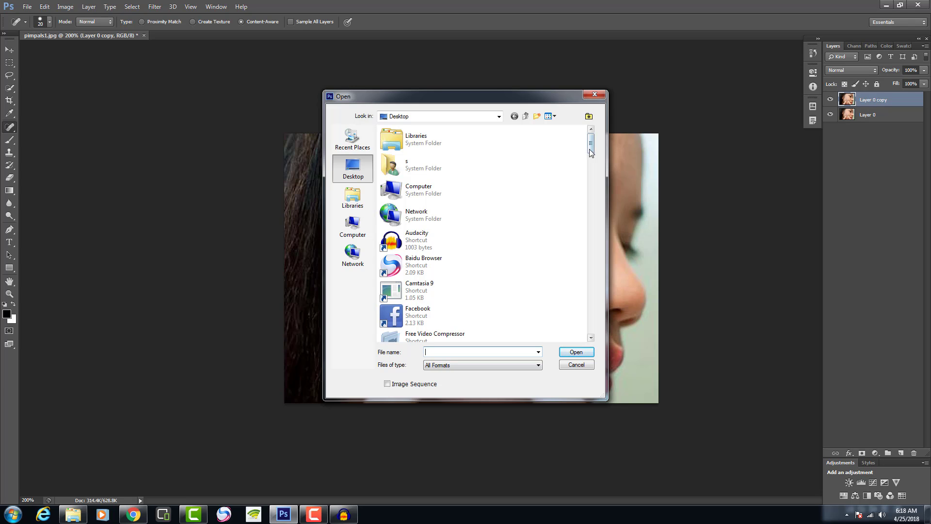
pyautogui.moveTo(590, 152); pyautogui.dragTo(589, 274)
pyautogui.click(576, 365)
# Step: Switch to Chrome and save the "TIGIL NA!" red protest banner photo from the image results to the Desktop as images (1)
pyautogui.click(887, 5)
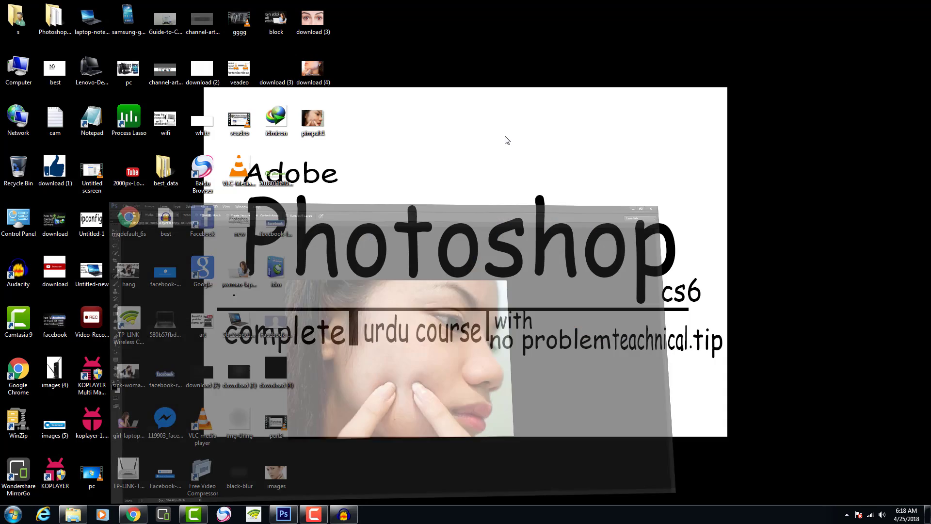
pyautogui.click(139, 517)
pyautogui.scroll(5, 341, 171)
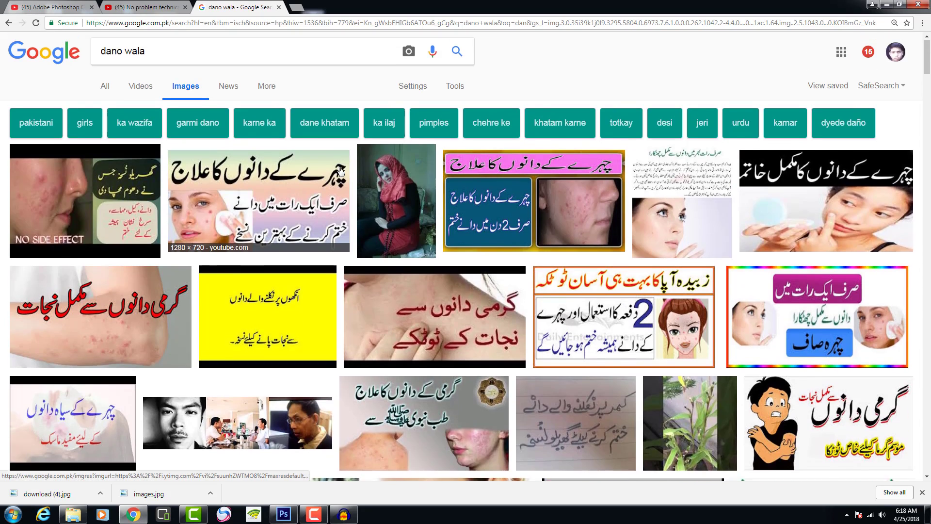
pyautogui.scroll(-15, 349, 170)
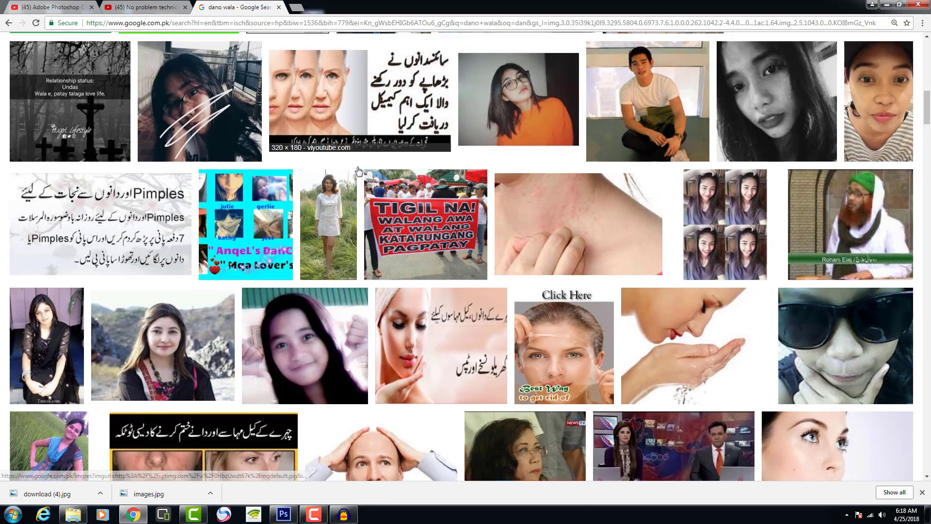
pyautogui.scroll(-1, 357, 167)
pyautogui.rightClick(439, 162)
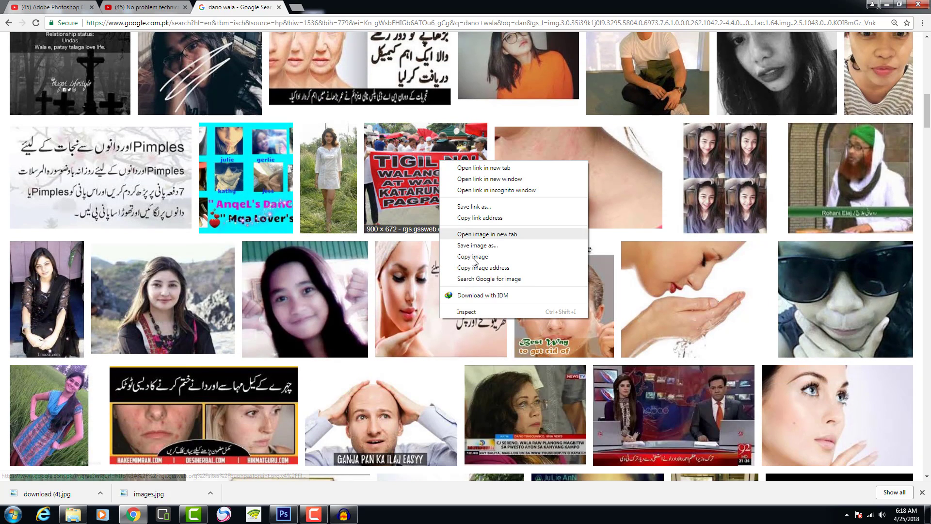
pyautogui.click(476, 245)
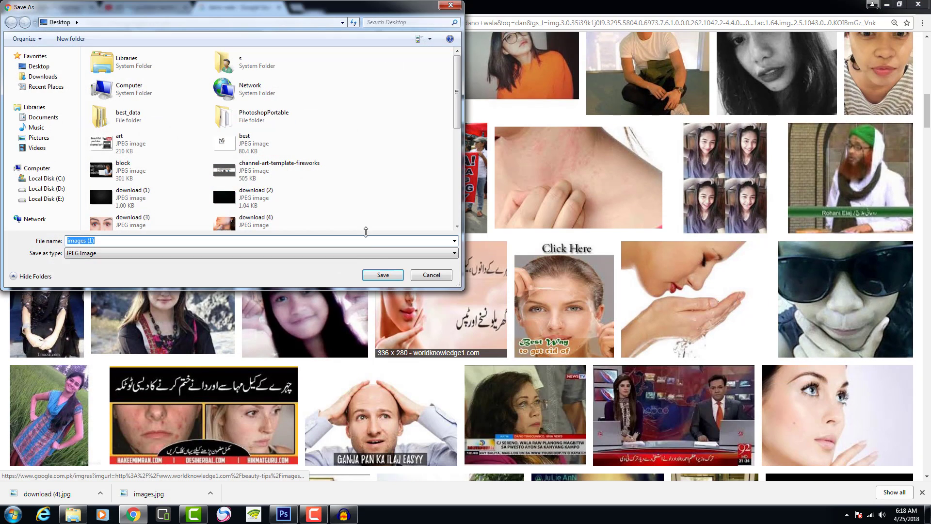
pyautogui.click(387, 278)
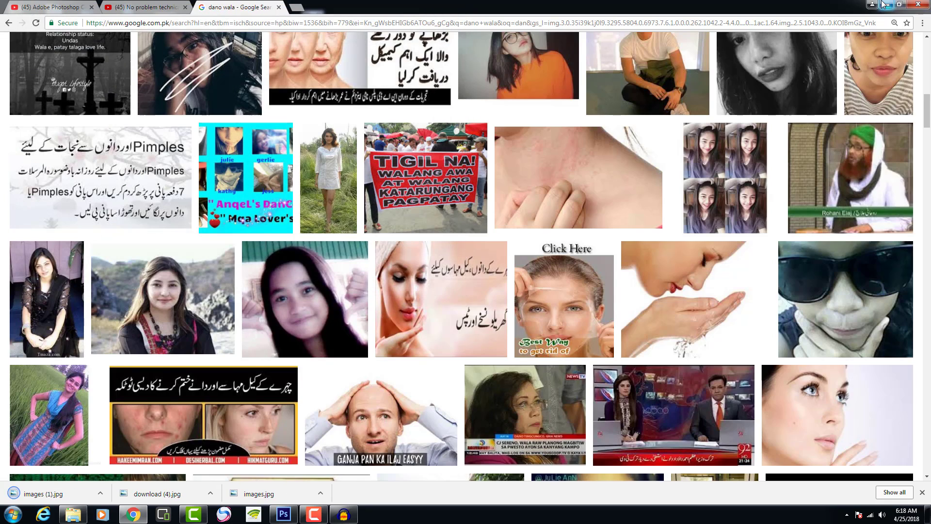
# Step: Minimize the browser, switch to Photoshop and open the images (1) photo from the Desktop
pyautogui.click(883, 4)
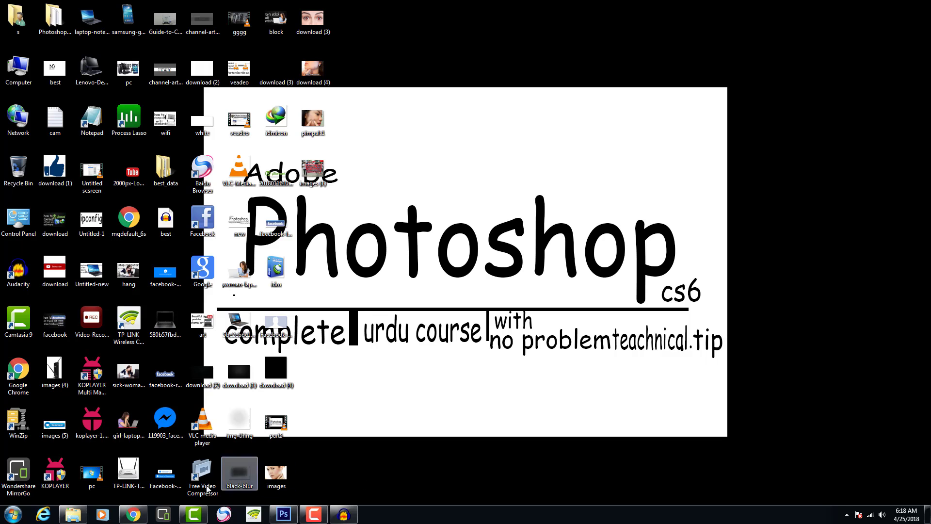
pyautogui.click(284, 514)
pyautogui.click(27, 7)
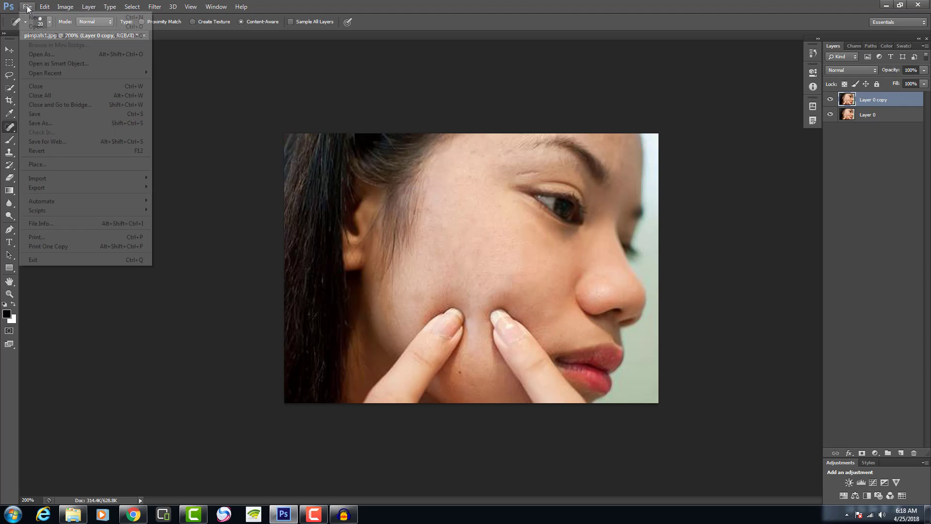
pyautogui.click(37, 26)
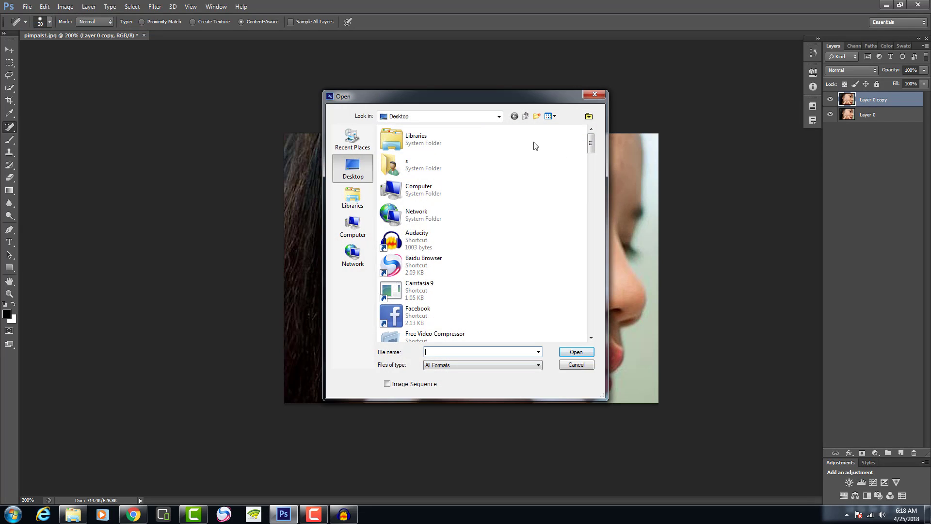
pyautogui.moveTo(593, 148); pyautogui.dragTo(591, 266)
pyautogui.click(467, 217)
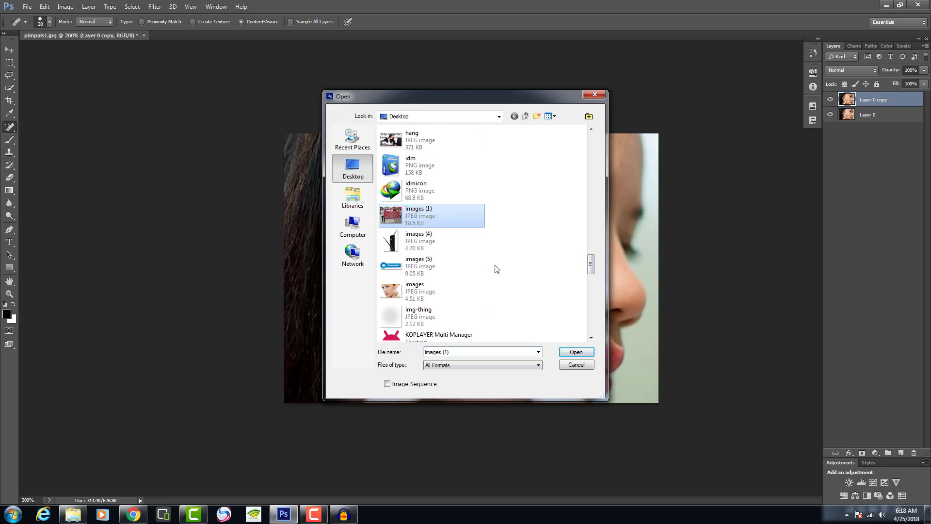
pyautogui.click(574, 354)
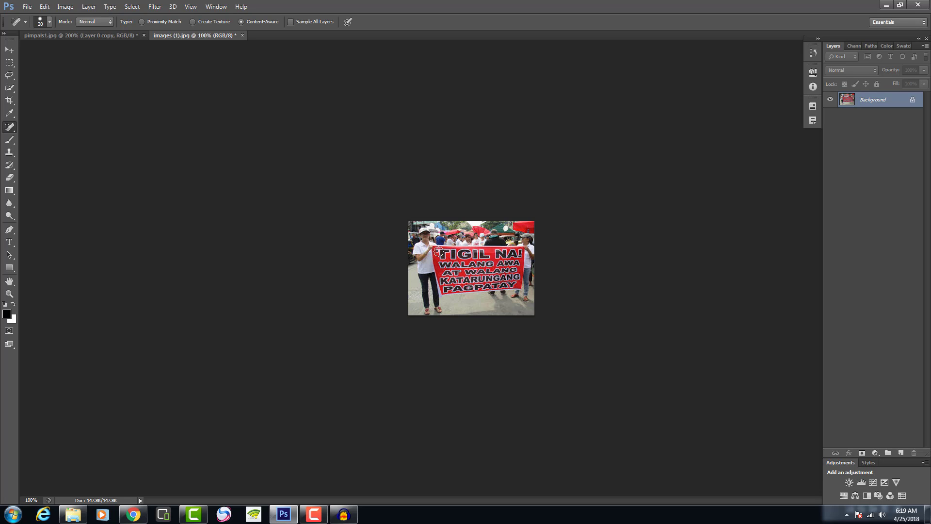
# Step: Paint over parts of the red banner's lettering and the white balloon with the Spot Healing Brush reduced to size 8
pyautogui.moveTo(440, 252); pyautogui.dragTo(442, 259)
pyautogui.click(9, 293)
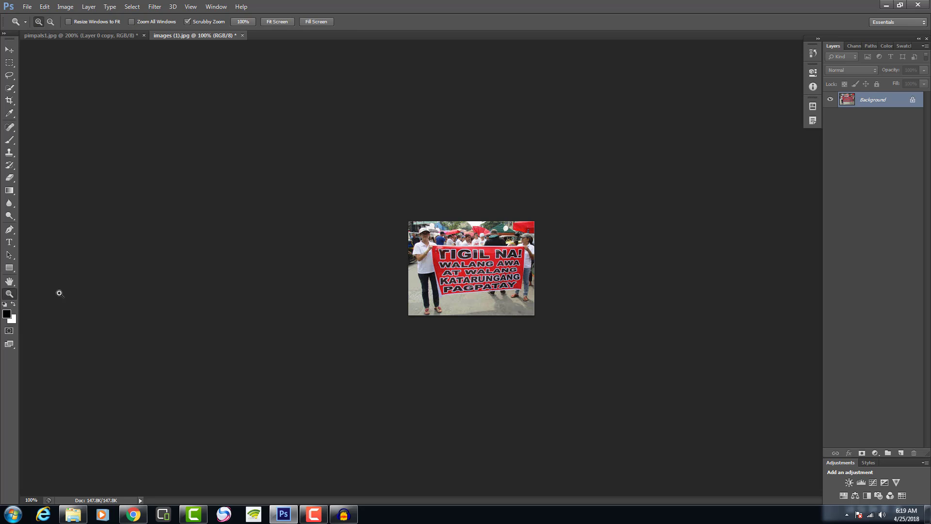
pyautogui.click(445, 277)
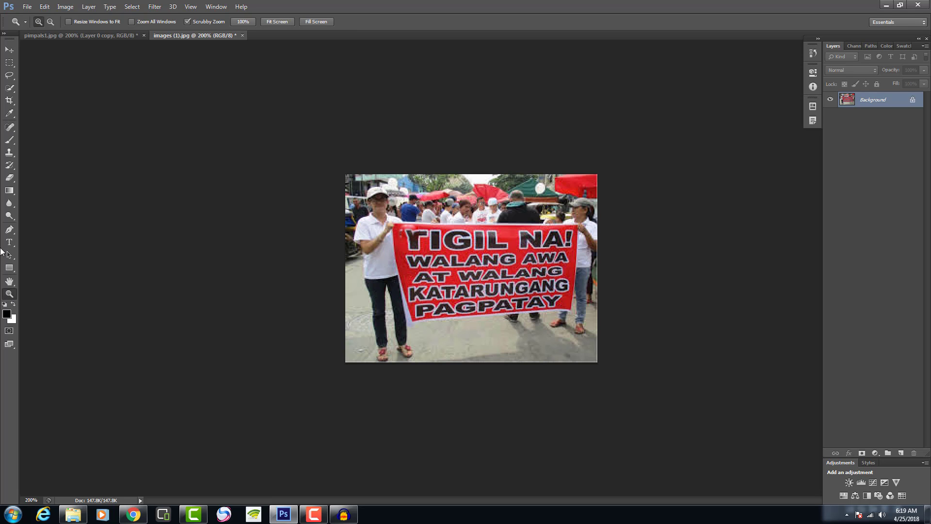
pyautogui.click(9, 126)
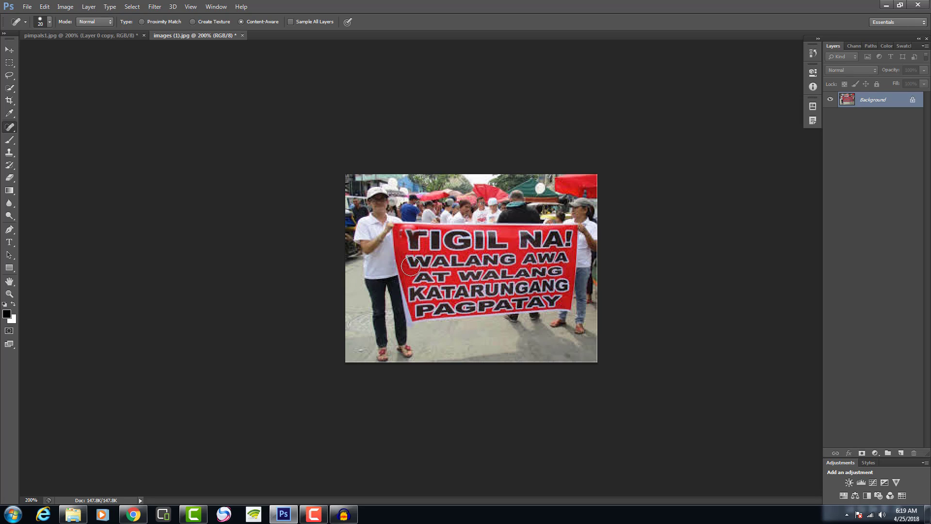
pyautogui.press(']')
pyautogui.press('[')
pyautogui.moveTo(411, 265); pyautogui.dragTo(419, 258)
pyautogui.moveTo(537, 196); pyautogui.dragTo(534, 197)
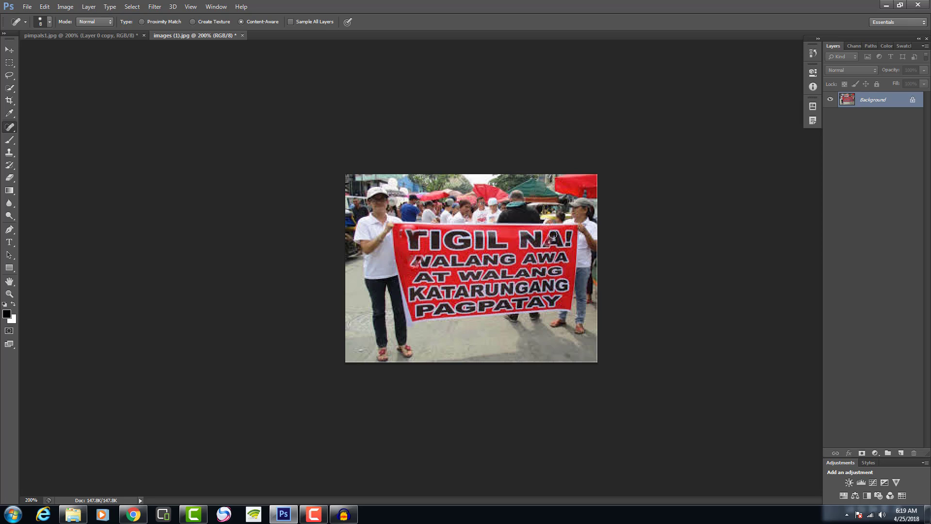
pyautogui.moveTo(542, 248); pyautogui.dragTo(550, 236)
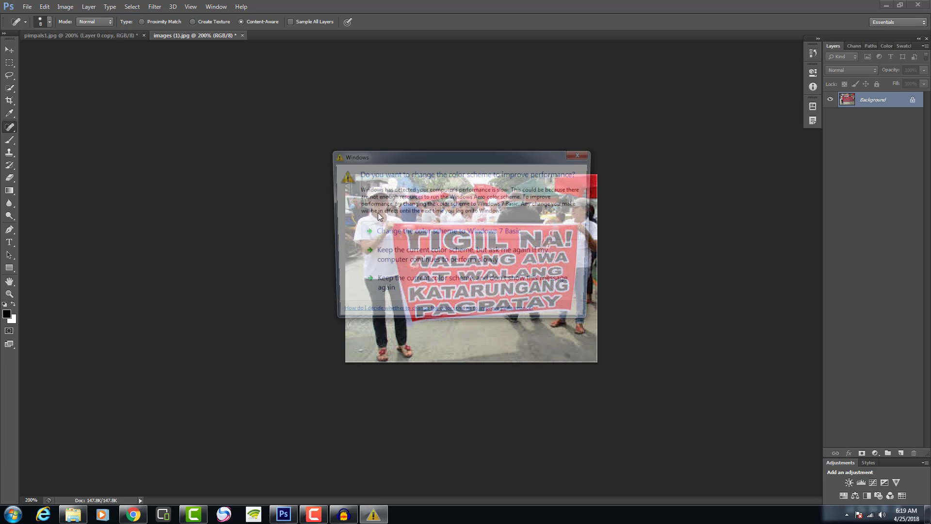
# Step: Close images (1).jpg without saving, and hide and reshow Layer 0 copy to compare the face retouching
pyautogui.click(581, 154)
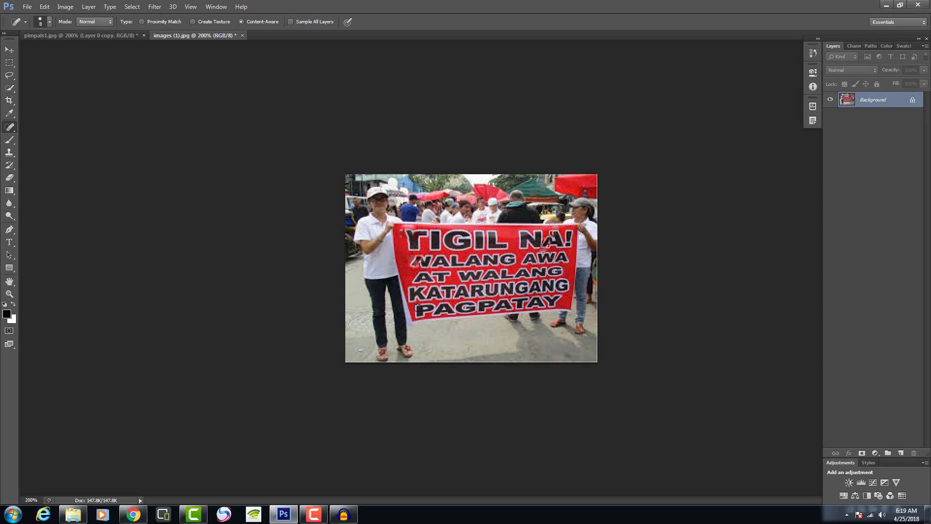
pyautogui.click(244, 35)
pyautogui.click(487, 192)
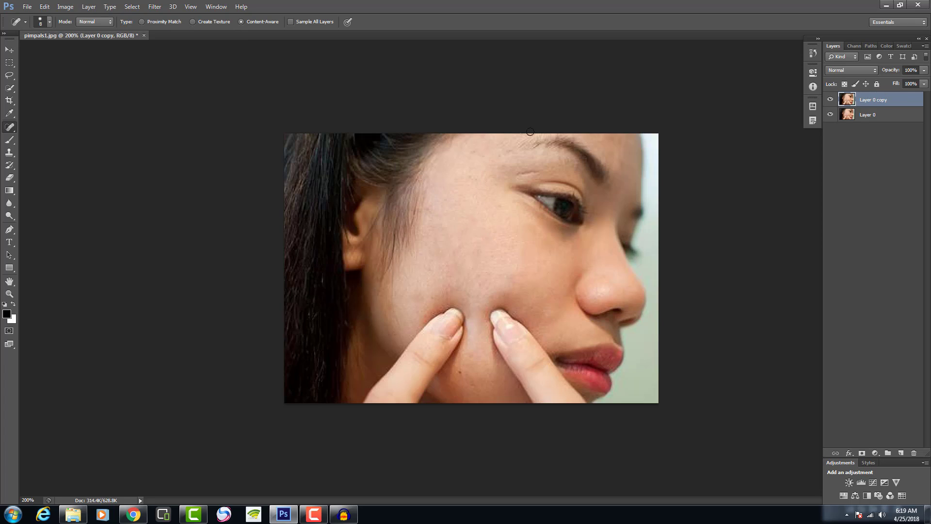
pyautogui.click(831, 99)
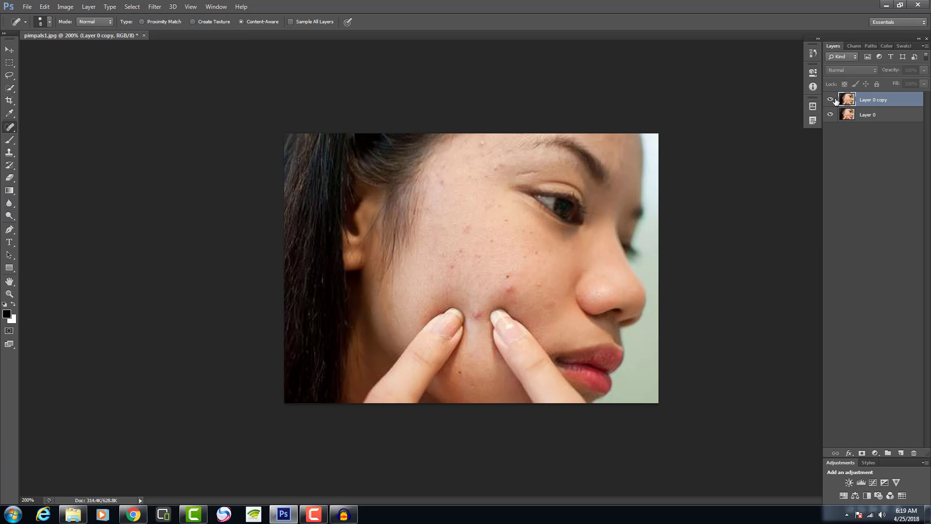
pyautogui.click(830, 99)
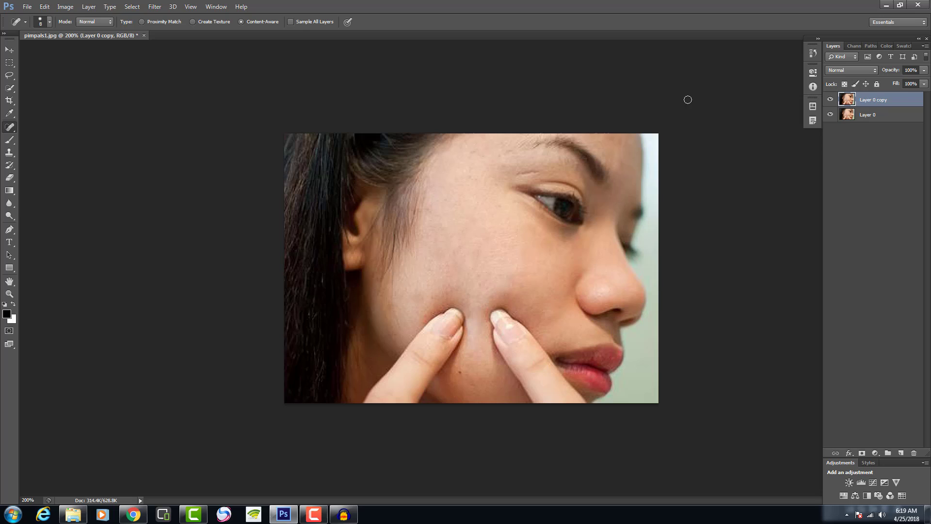
# Step: Switch to the Healing Brush Tool and try painting on the temple without defining a source point
pyautogui.rightClick(10, 129)
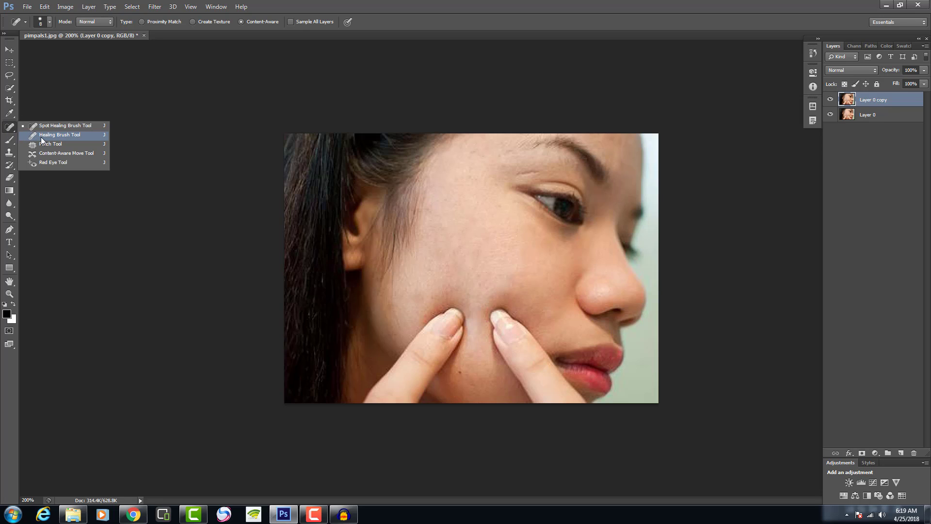
pyautogui.click(41, 137)
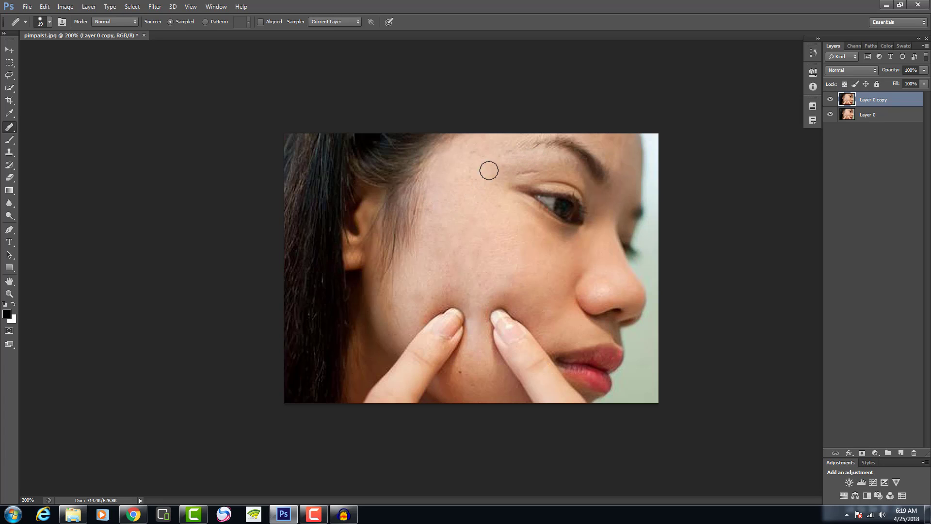
pyautogui.click(454, 205)
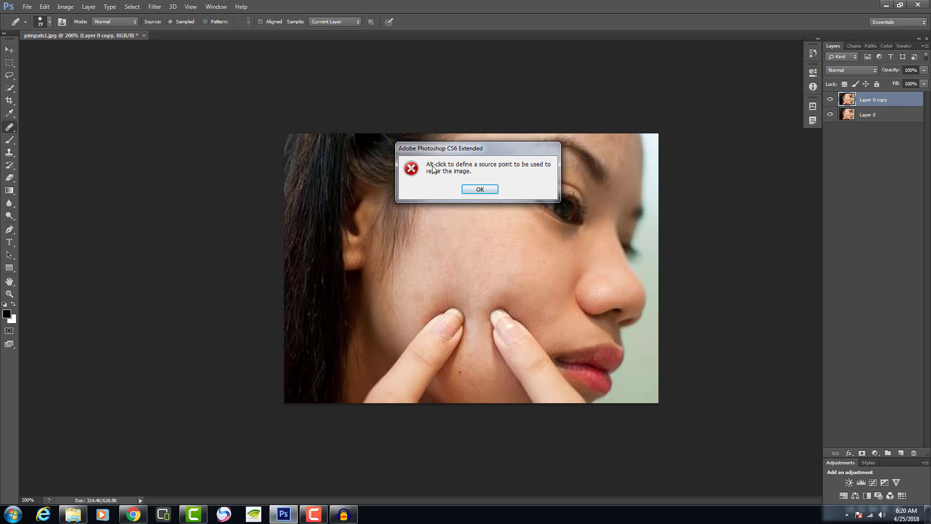
pyautogui.click(480, 189)
pyautogui.click(463, 187)
pyautogui.click(465, 189)
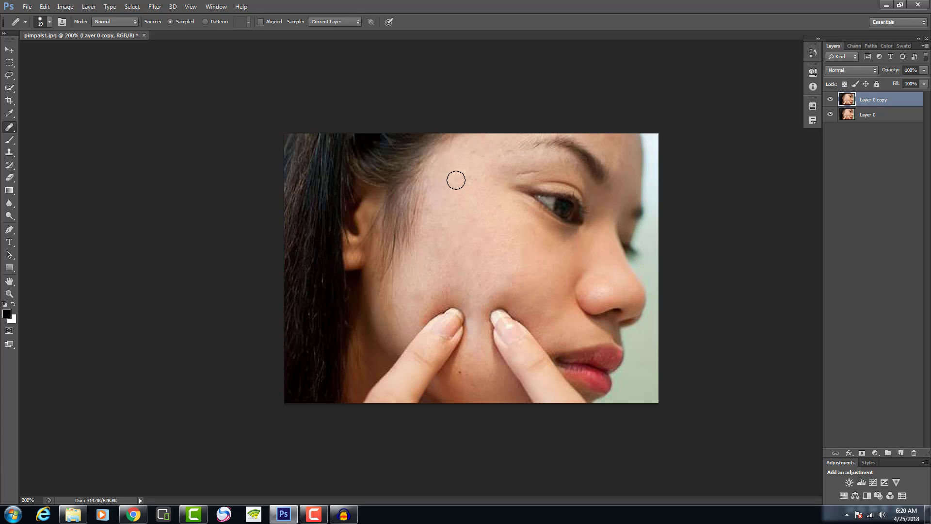
pyautogui.click(455, 179)
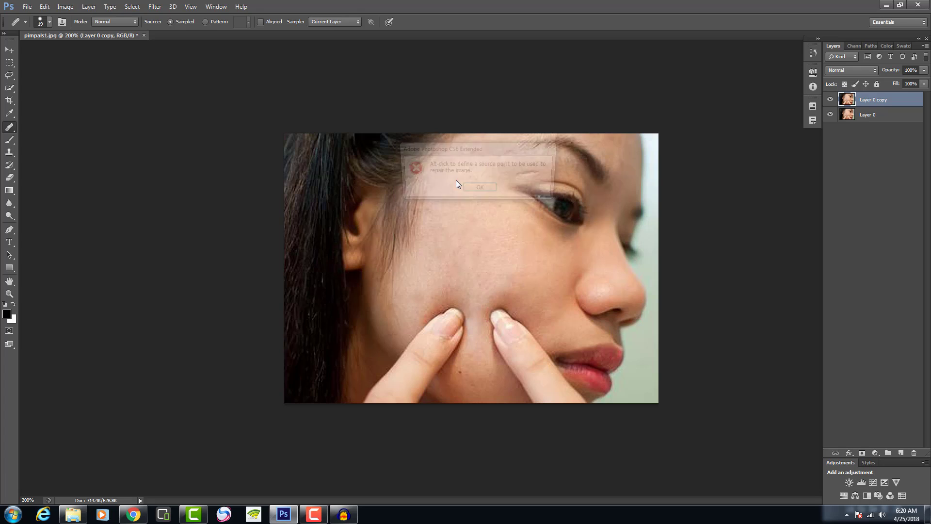
pyautogui.click(490, 190)
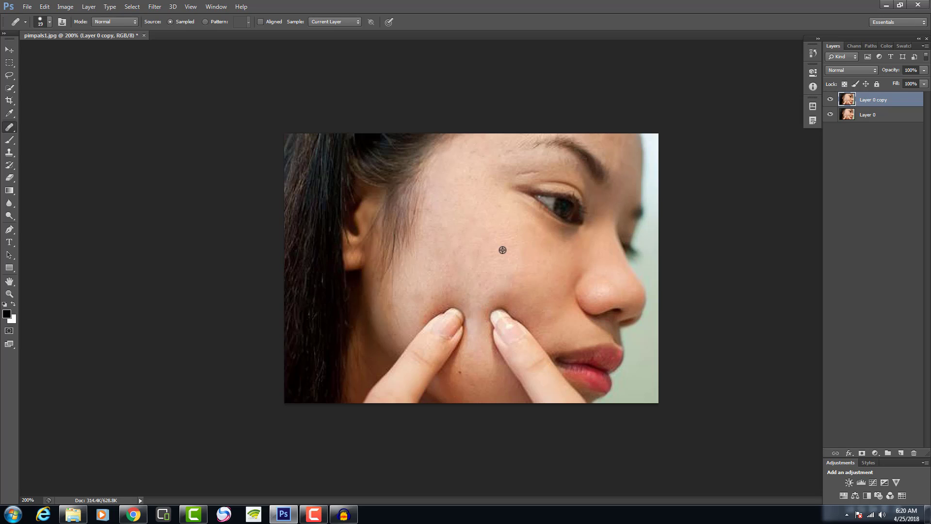
# Step: Sample clean skin as the source and heal spots across the cheek and temple with the Healing Brush at size 19
pyautogui.click(477, 242)
pyautogui.click(533, 251)
pyautogui.click(502, 250)
pyautogui.click(489, 249)
pyautogui.click(484, 246)
pyautogui.click(472, 210)
pyautogui.click(453, 257)
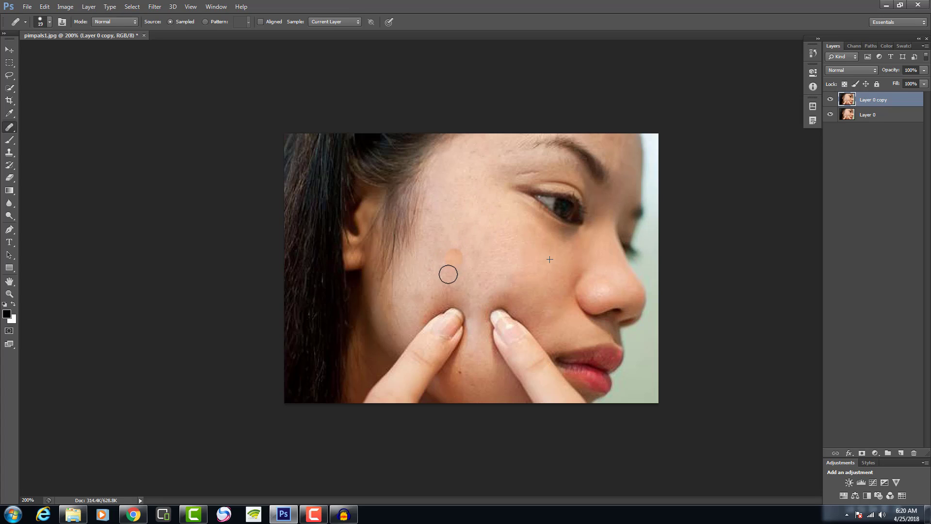
pyautogui.click(457, 204)
pyautogui.click(435, 270)
pyautogui.click(474, 242)
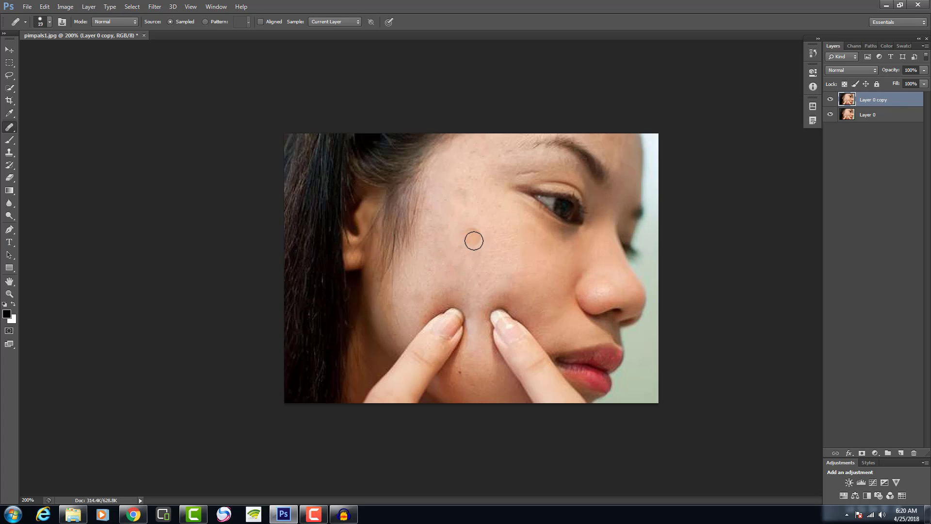
pyautogui.click(469, 267)
pyautogui.click(411, 189)
pyautogui.click(462, 192)
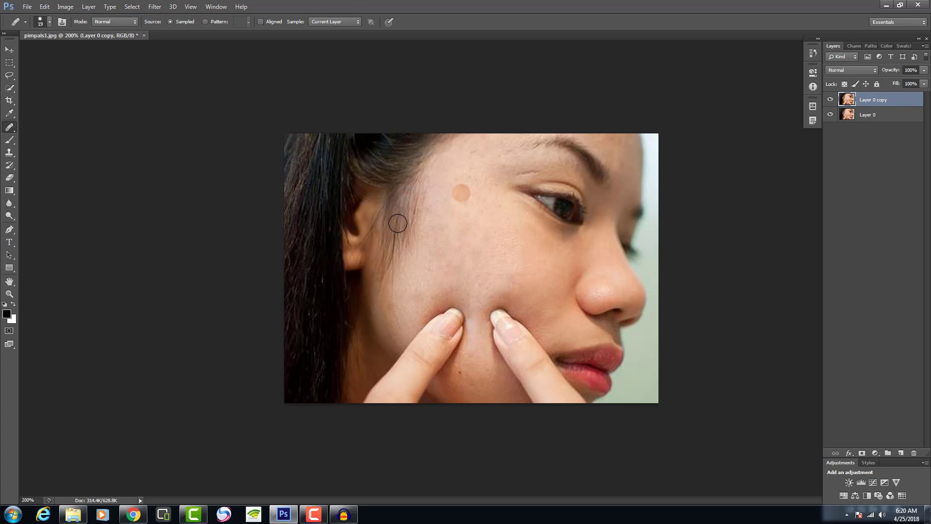
pyautogui.click(483, 220)
pyautogui.click(394, 222)
pyautogui.click(392, 142)
# Step: Toggle the visibility of Layer 0 copy repeatedly to compare the healed skin with the original, leaving the layer hidden
pyautogui.click(831, 100)
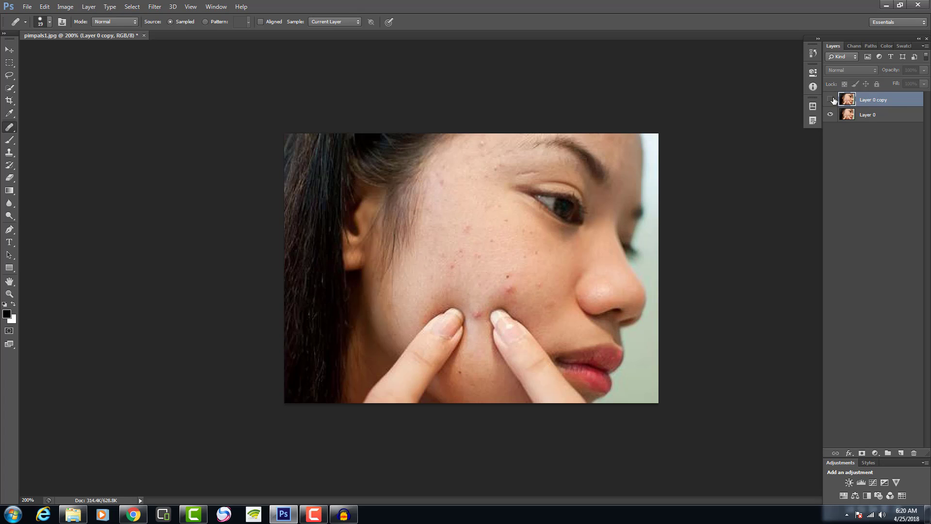
pyautogui.click(831, 100)
pyautogui.click(831, 99)
pyautogui.click(831, 100)
pyautogui.click(831, 99)
pyautogui.click(831, 100)
pyautogui.click(831, 99)
pyautogui.click(831, 100)
pyautogui.click(831, 99)
pyautogui.click(832, 100)
pyautogui.click(831, 100)
pyautogui.click(831, 99)
pyautogui.click(832, 100)
pyautogui.click(831, 100)
pyautogui.click(831, 99)
pyautogui.click(831, 100)
# Step: Switch to the Patch Tool in Normal mode with Source and show Layer 0 copy again
pyautogui.rightClick(9, 129)
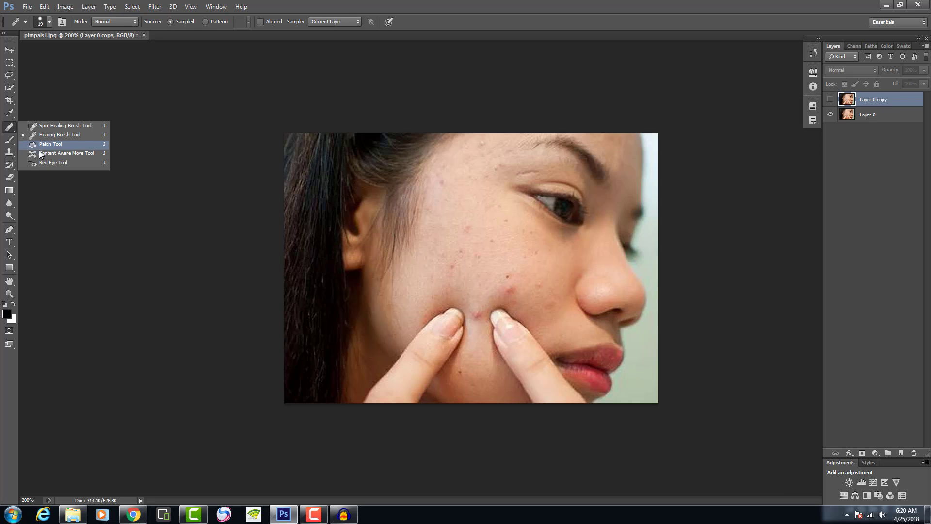
pyautogui.click(45, 145)
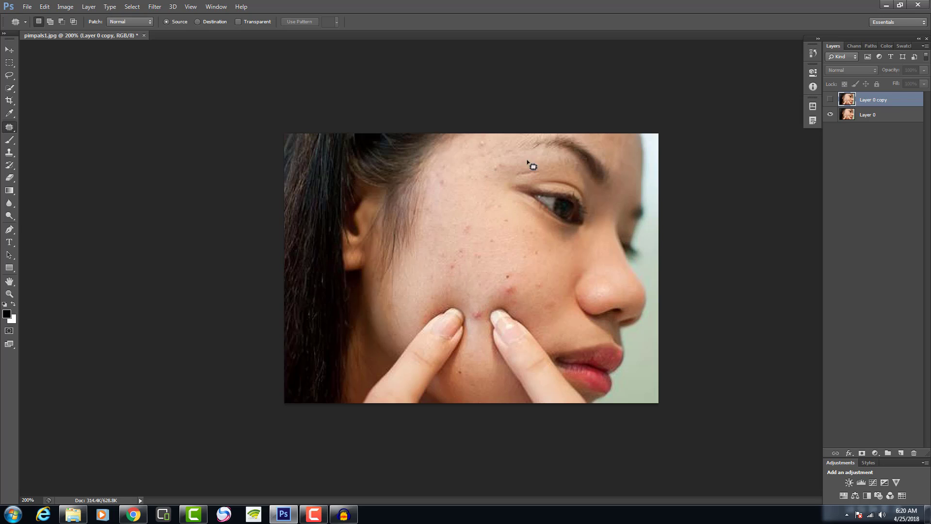
pyautogui.click(831, 101)
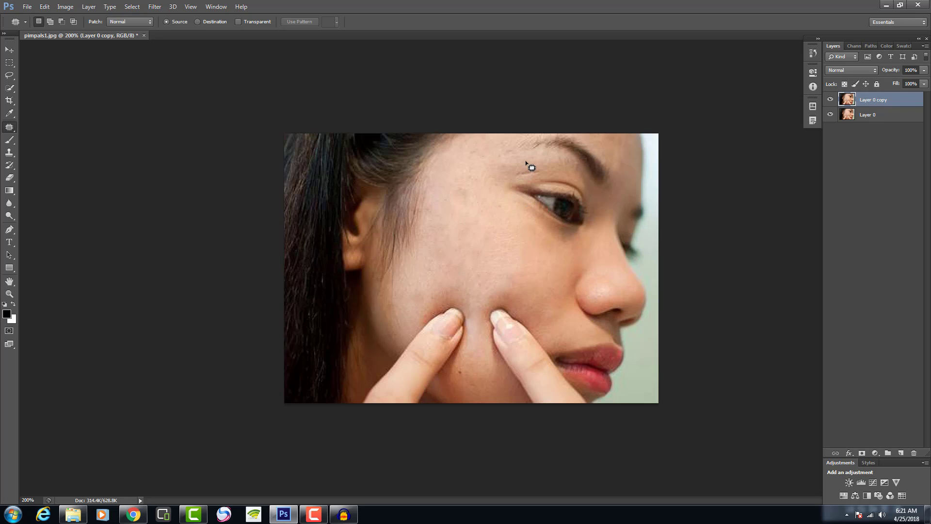
# Step: Try patching the outlined eye area with skin from the cheek below, undo the patch and deselect
pyautogui.moveTo(611, 226)
pyautogui.mouseDown()
pyautogui.moveTo(585, 242)
pyautogui.moveTo(507, 234)
pyautogui.moveTo(480, 203)
pyautogui.moveTo(487, 170)
pyautogui.moveTo(551, 163)
pyautogui.moveTo(504, 284)
pyautogui.mouseUp()
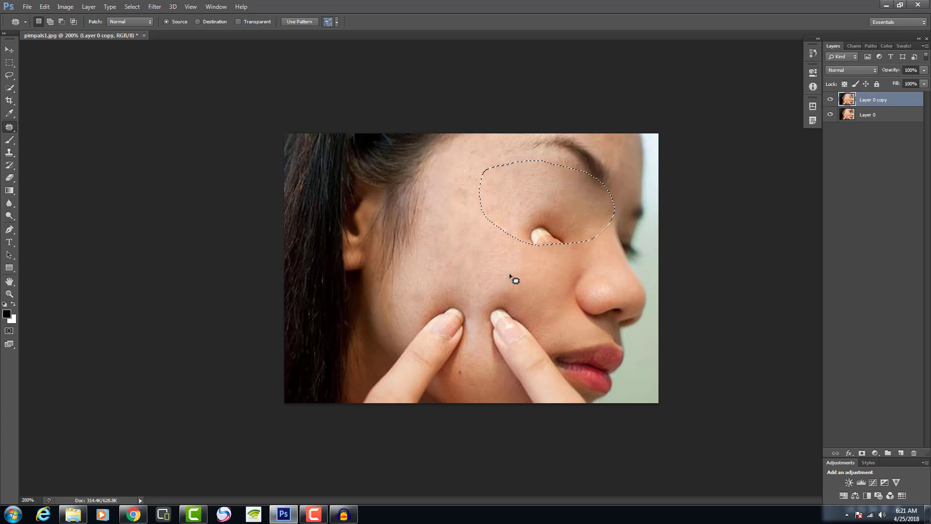
pyautogui.hotkey('ctrl', 'z')
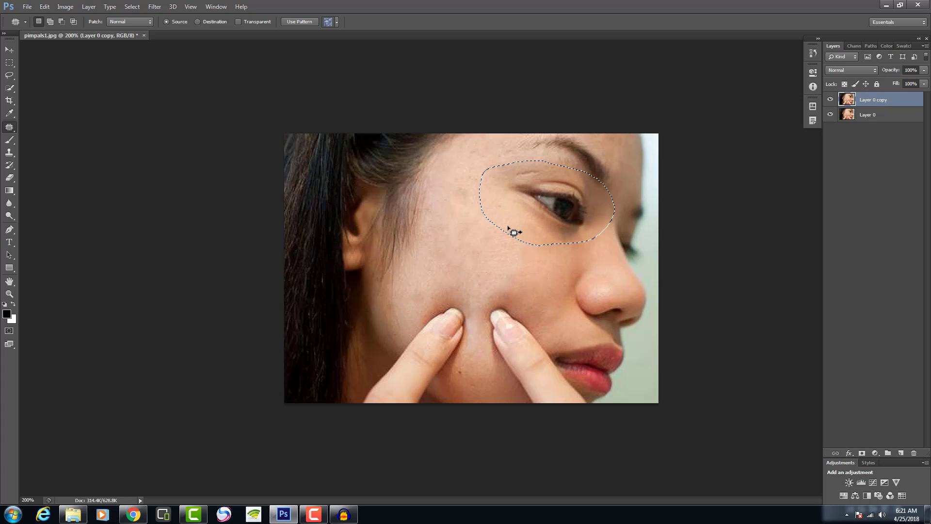
pyautogui.hotkey('ctrl', 'd')
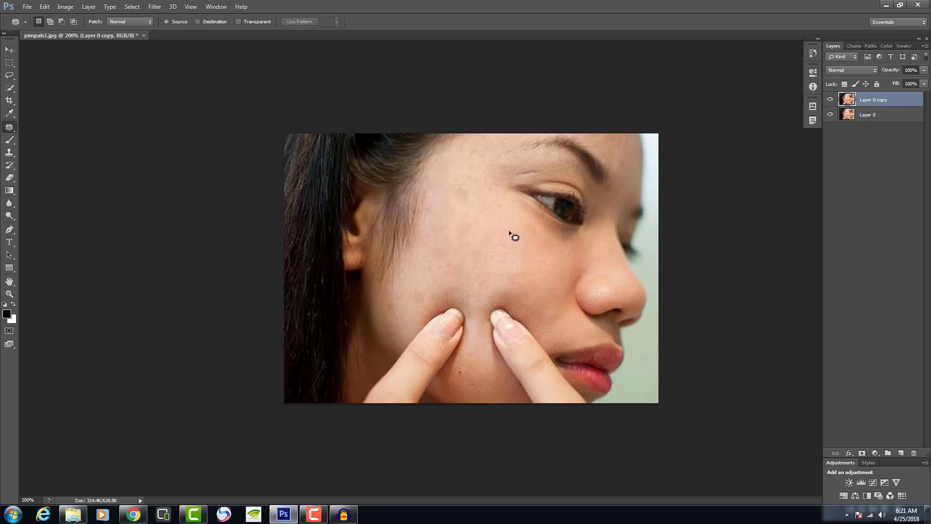
# Step: Patch rounded areas of the cheek beside the nose and below the temple using skin from neighbouring areas
pyautogui.moveTo(534, 243)
pyautogui.mouseDown()
pyautogui.moveTo(567, 249)
pyautogui.moveTo(578, 269)
pyautogui.mouseUp()
pyautogui.moveTo(520, 265); pyautogui.dragTo(456, 261)
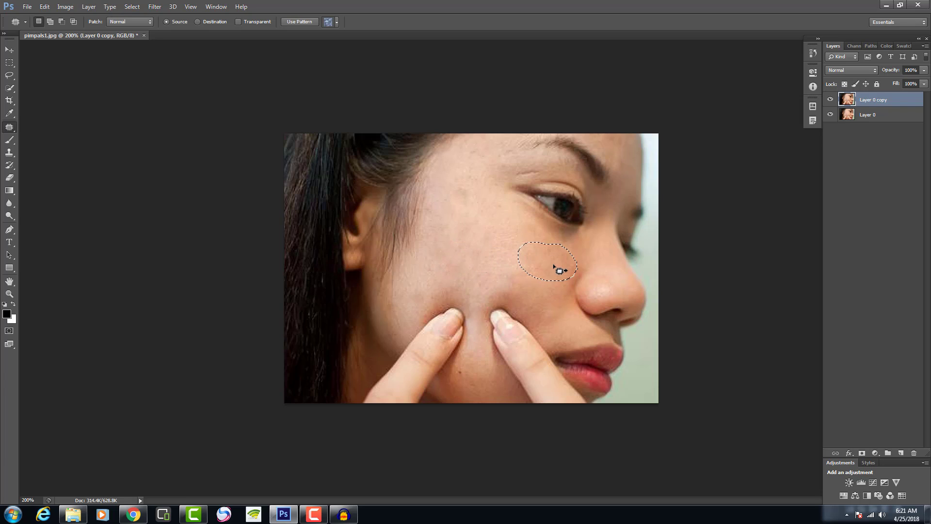
pyautogui.moveTo(445, 227)
pyautogui.mouseDown()
pyautogui.moveTo(505, 204)
pyautogui.moveTo(496, 252)
pyautogui.moveTo(452, 240)
pyautogui.moveTo(464, 217)
pyautogui.moveTo(464, 237)
pyautogui.moveTo(556, 270)
pyautogui.mouseUp()
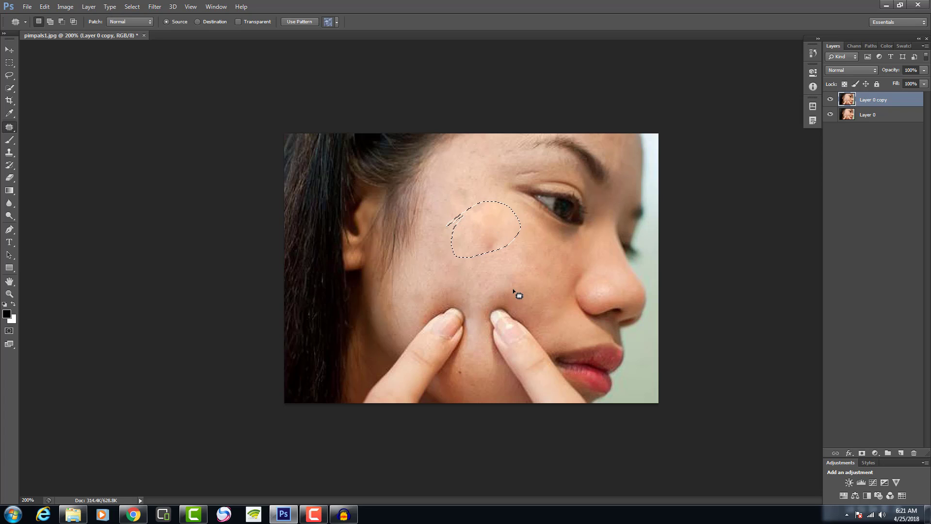
pyautogui.moveTo(545, 322)
pyautogui.mouseDown()
pyautogui.moveTo(594, 336)
pyautogui.moveTo(567, 341)
pyautogui.moveTo(544, 326)
pyautogui.moveTo(552, 315)
pyautogui.moveTo(560, 327)
pyautogui.moveTo(477, 262)
pyautogui.mouseUp()
pyautogui.click(439, 222)
# Step: Outline a crescent-shaped area from the temple to the mid cheek, patch it from nearby skin and deselect
pyautogui.moveTo(474, 158)
pyautogui.mouseDown()
pyautogui.moveTo(514, 271)
pyautogui.moveTo(471, 156)
pyautogui.mouseUp()
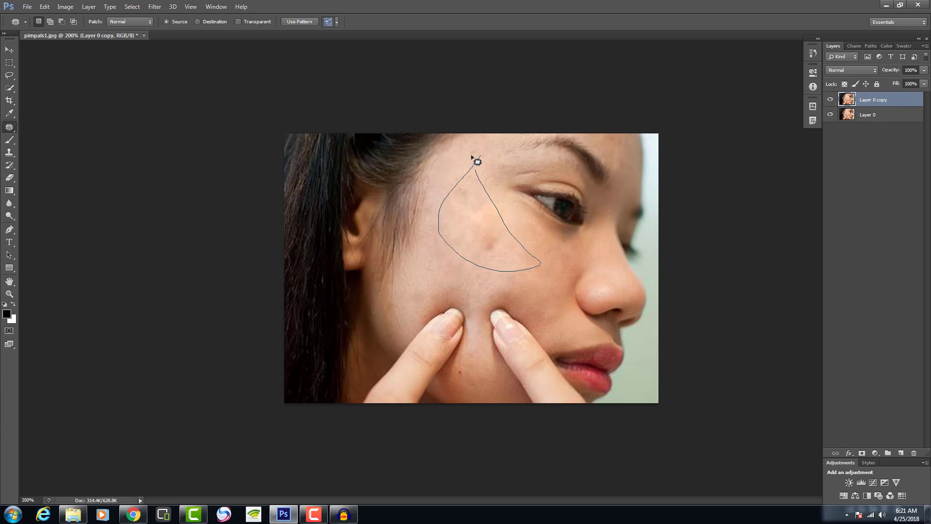
pyautogui.moveTo(485, 230); pyautogui.dragTo(536, 305)
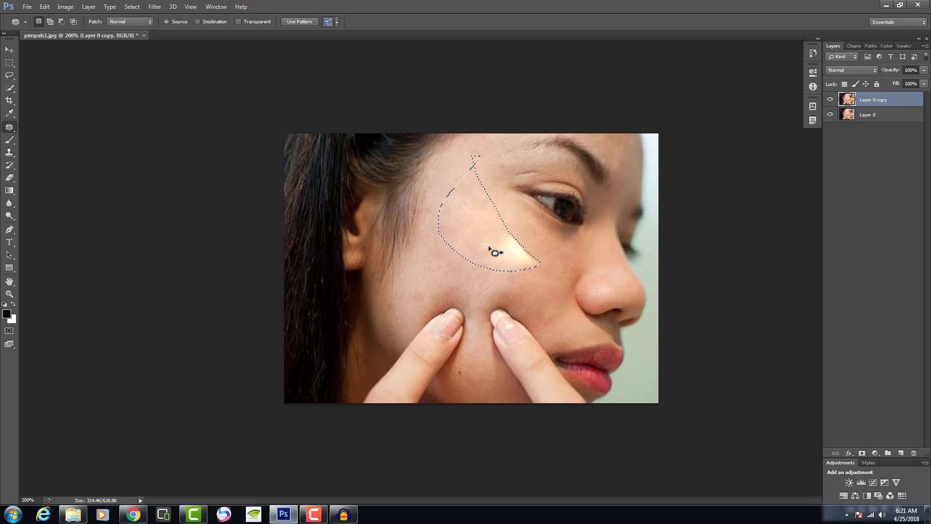
pyautogui.hotkey('ctrl', 'd')
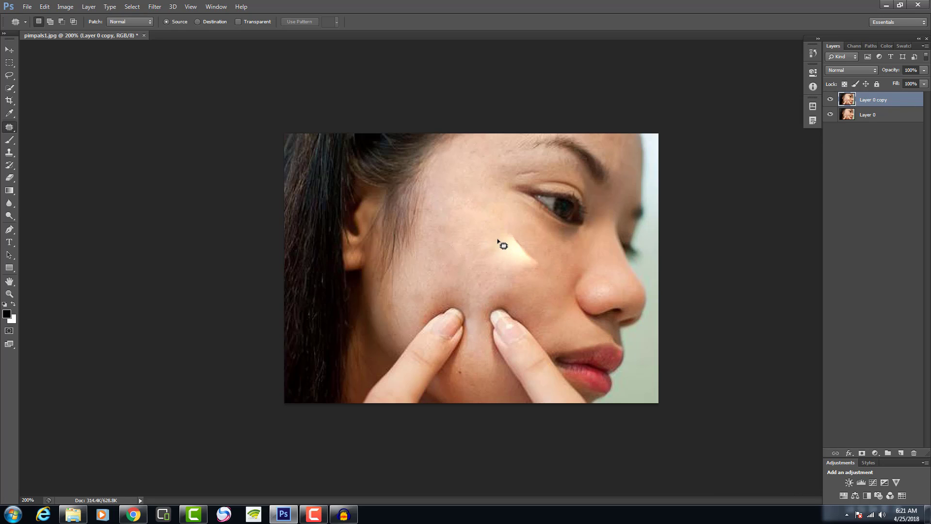
# Step: Patch the bright spot on the cheek below the eye with surrounding skin and clear the selection
pyautogui.moveTo(532, 282)
pyautogui.mouseDown()
pyautogui.moveTo(484, 252)
pyautogui.moveTo(506, 235)
pyautogui.moveTo(555, 305)
pyautogui.moveTo(545, 316)
pyautogui.moveTo(536, 311)
pyautogui.moveTo(555, 317)
pyautogui.moveTo(547, 291)
pyautogui.moveTo(548, 298)
pyautogui.mouseUp()
pyautogui.moveTo(529, 239)
pyautogui.mouseDown()
pyautogui.moveTo(554, 288)
pyautogui.moveTo(531, 241)
pyautogui.moveTo(547, 270)
pyautogui.mouseUp()
pyautogui.moveTo(547, 270); pyautogui.dragTo(554, 311)
pyautogui.click(502, 273)
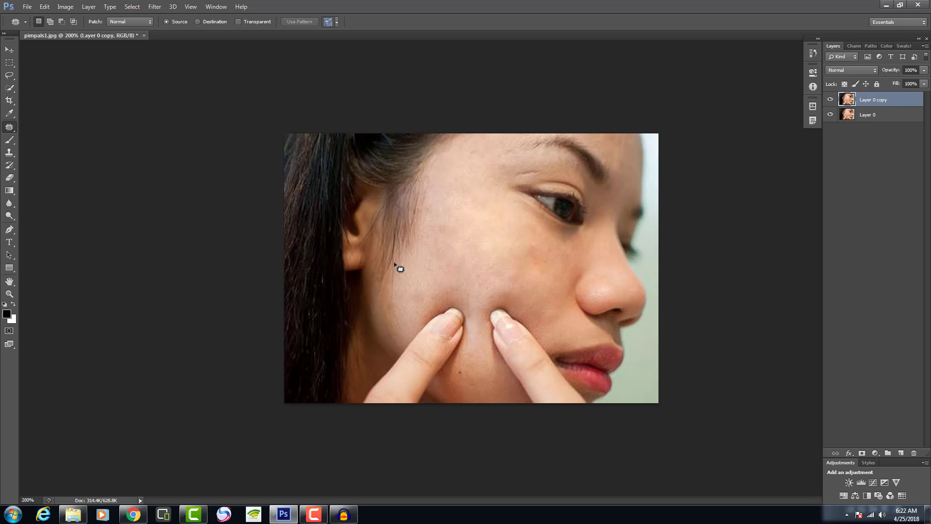
# Step: Toggle Layer 0 copy off and on to compare the patched skin with the original, leaving it shown
pyautogui.click(831, 101)
pyautogui.click(830, 101)
pyautogui.click(830, 101)
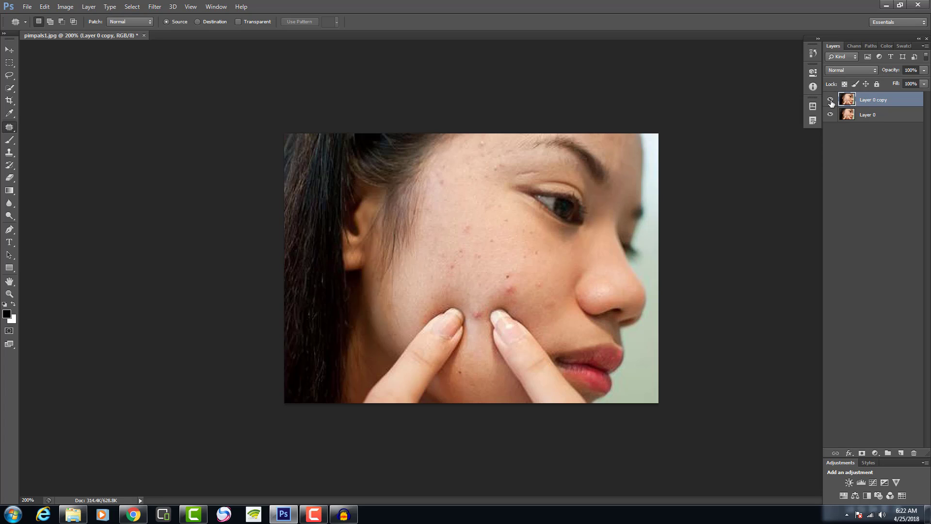
pyautogui.click(831, 100)
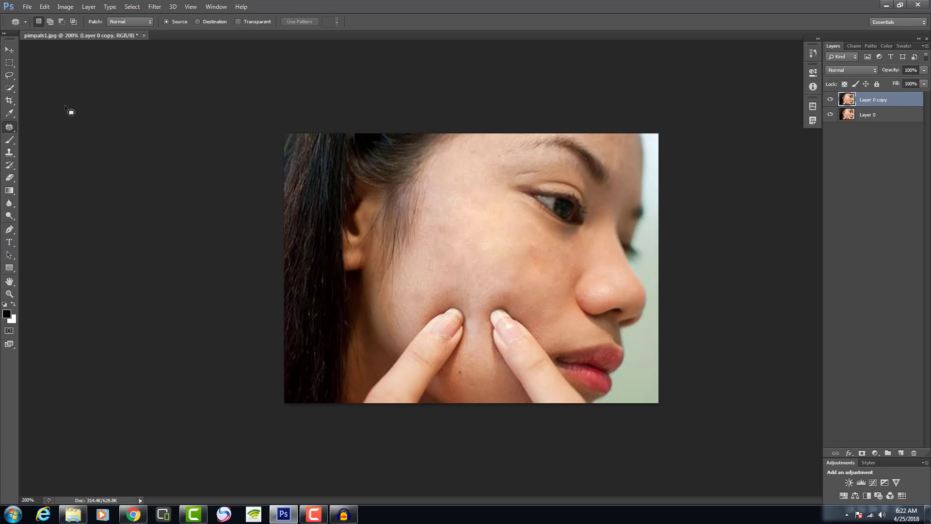
# Step: Choose the Content-Aware Move Tool and open the JPEG image images (1) from the Desktop
pyautogui.rightClick(10, 127)
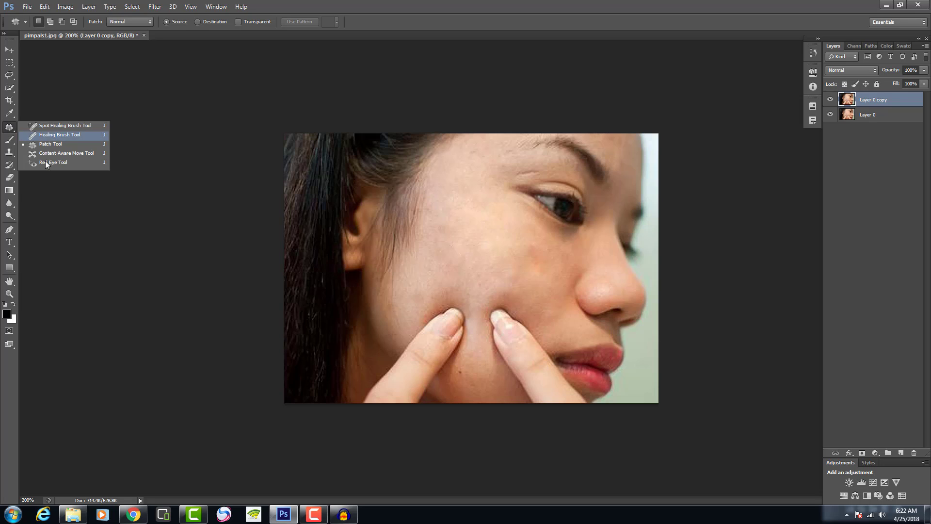
pyautogui.click(71, 153)
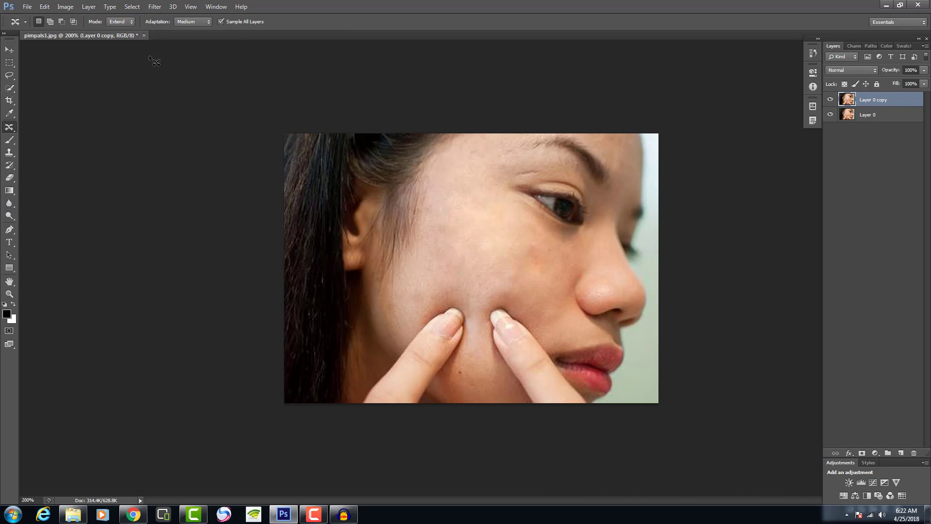
pyautogui.click(26, 7)
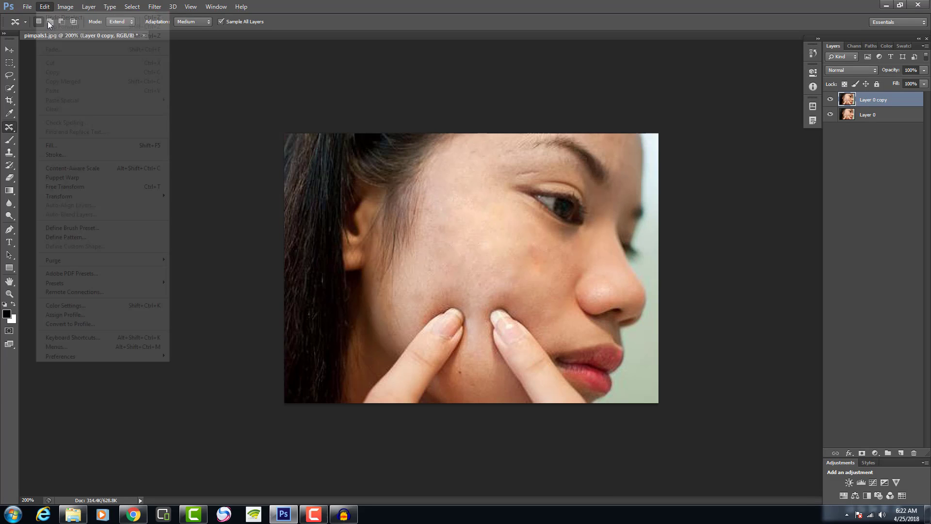
pyautogui.click(42, 26)
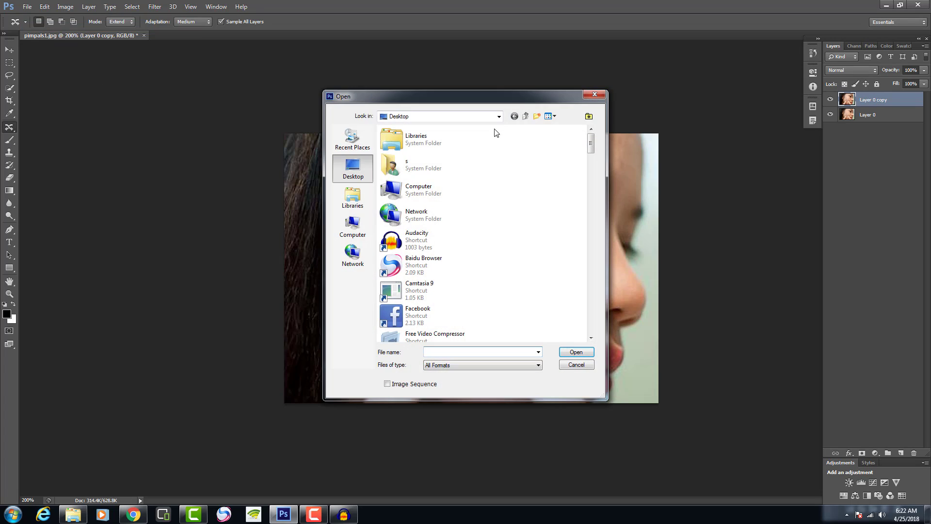
pyautogui.moveTo(590, 147); pyautogui.dragTo(601, 264)
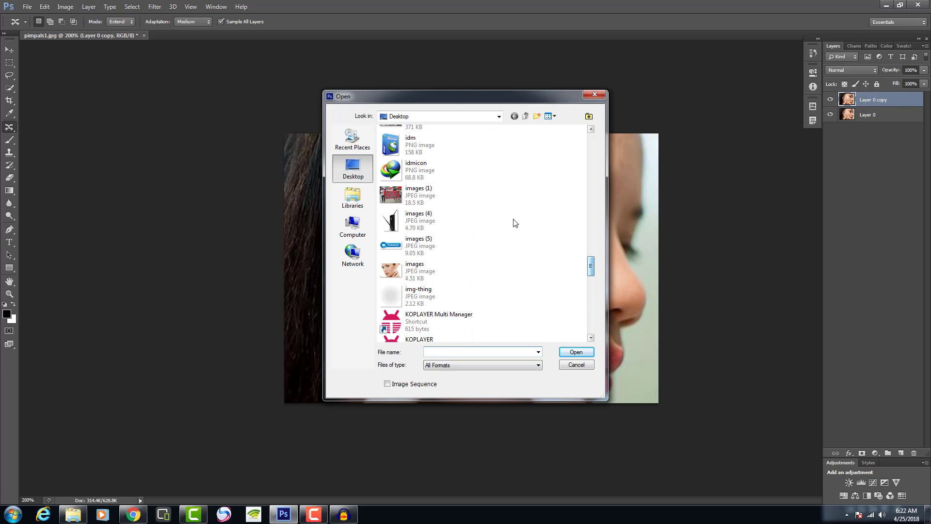
pyautogui.click(438, 189)
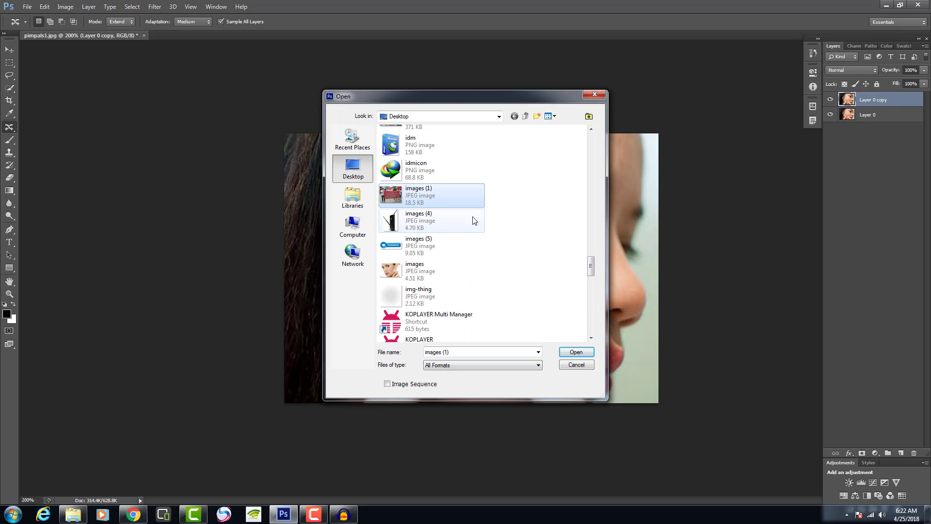
pyautogui.click(590, 355)
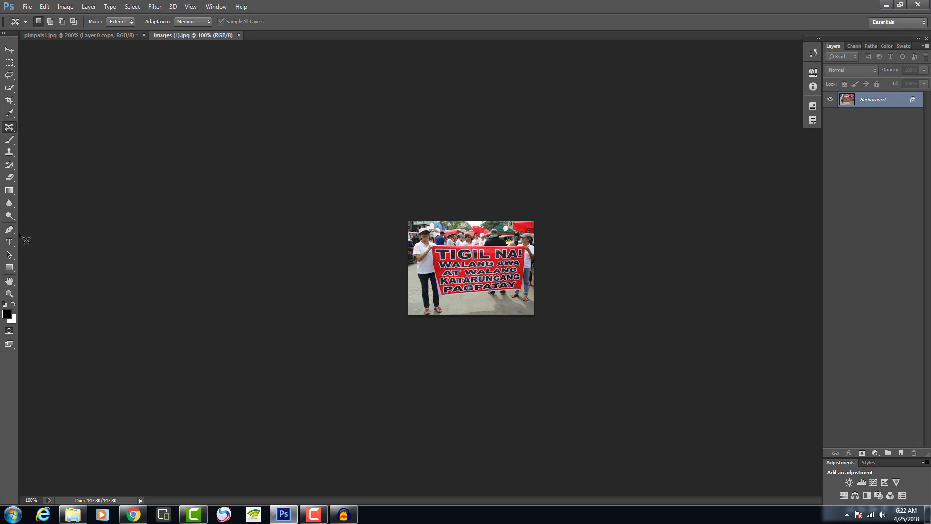
# Step: Try the Content-Aware Move Tool on the white balloon above the crowd and close images (1).jpg without saving
pyautogui.click(9, 293)
pyautogui.click(439, 269)
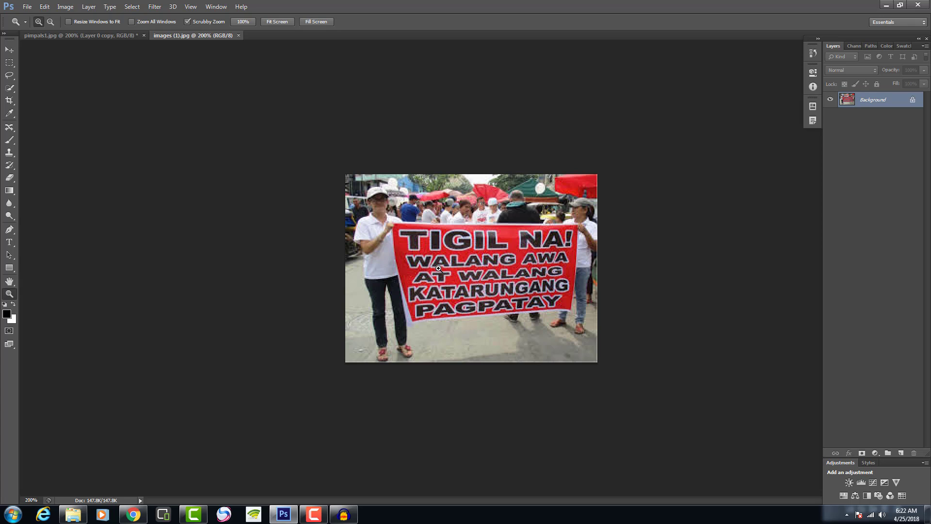
pyautogui.click(439, 268)
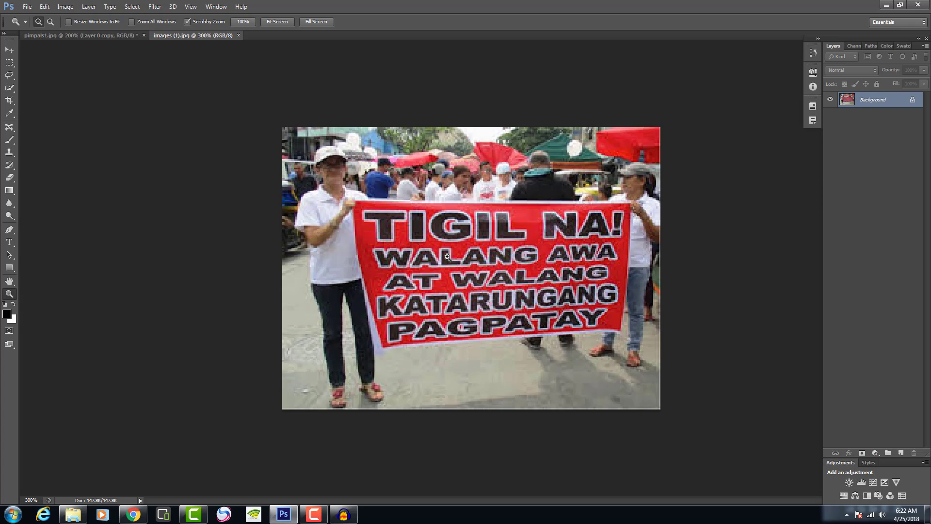
pyautogui.click(11, 127)
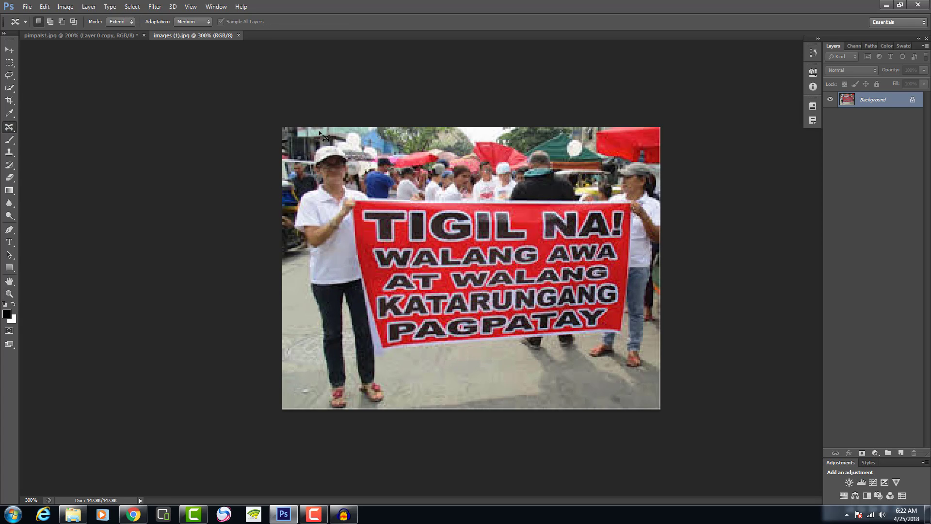
pyautogui.click(131, 22)
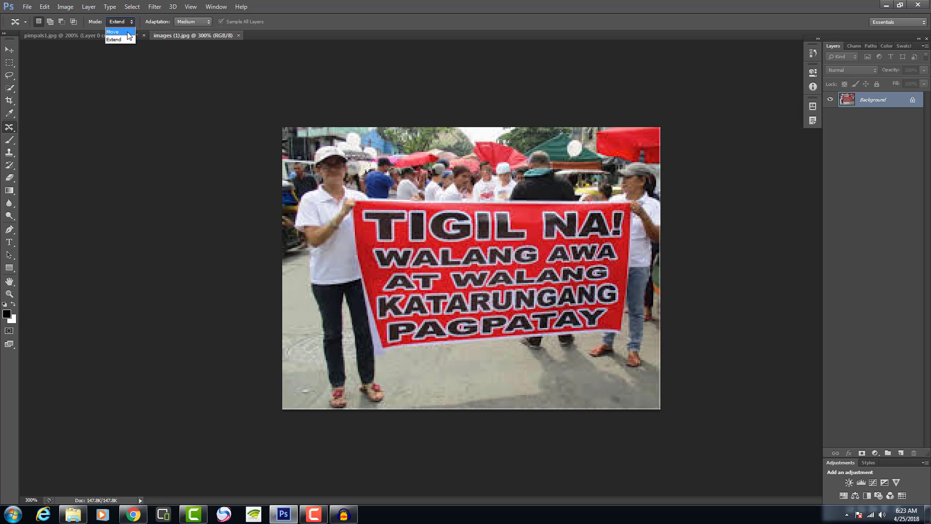
pyautogui.click(127, 33)
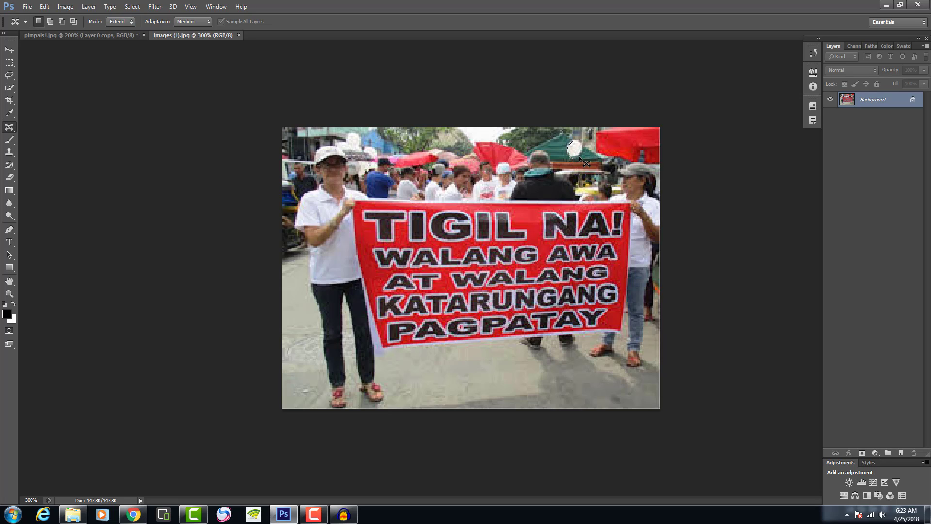
pyautogui.moveTo(572, 147); pyautogui.dragTo(574, 140)
pyautogui.click(242, 35)
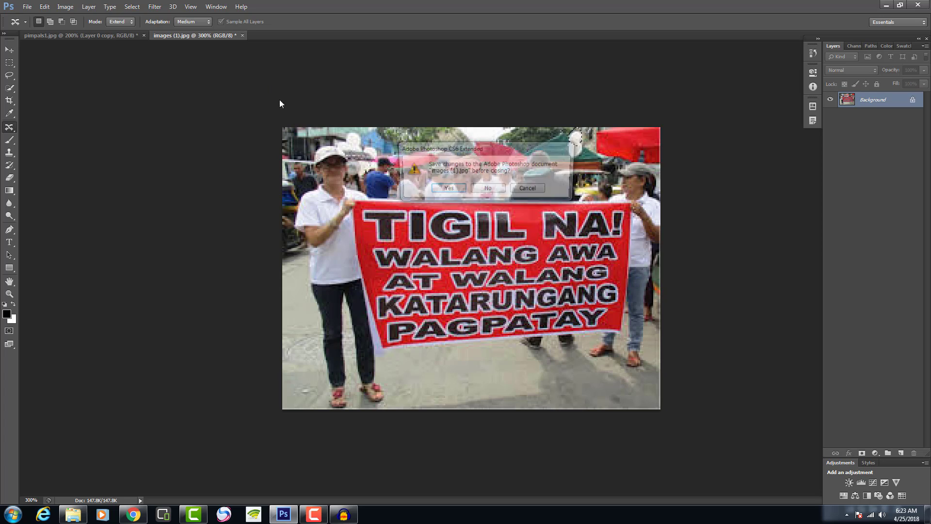
pyautogui.click(496, 188)
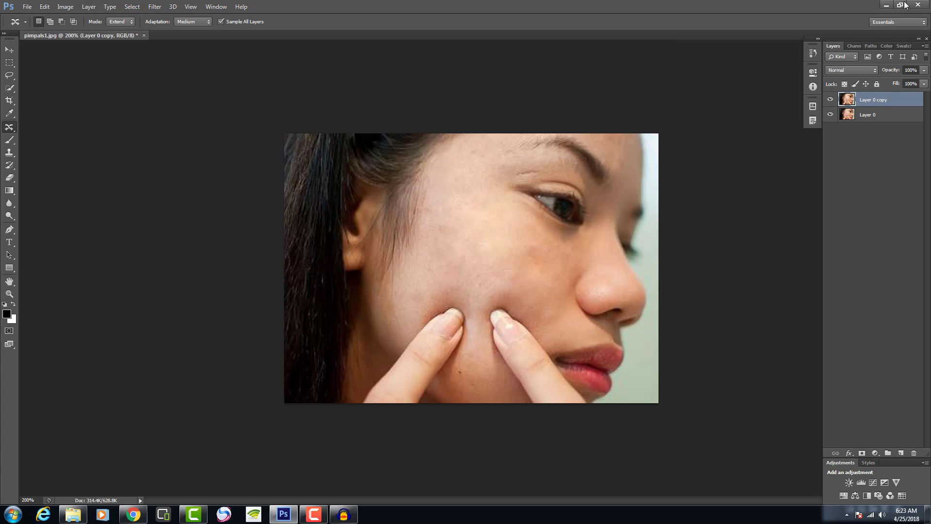
# Step: Switch to Chrome and search Google Images for "small tree" in place of "dano wala"
pyautogui.click(894, 5)
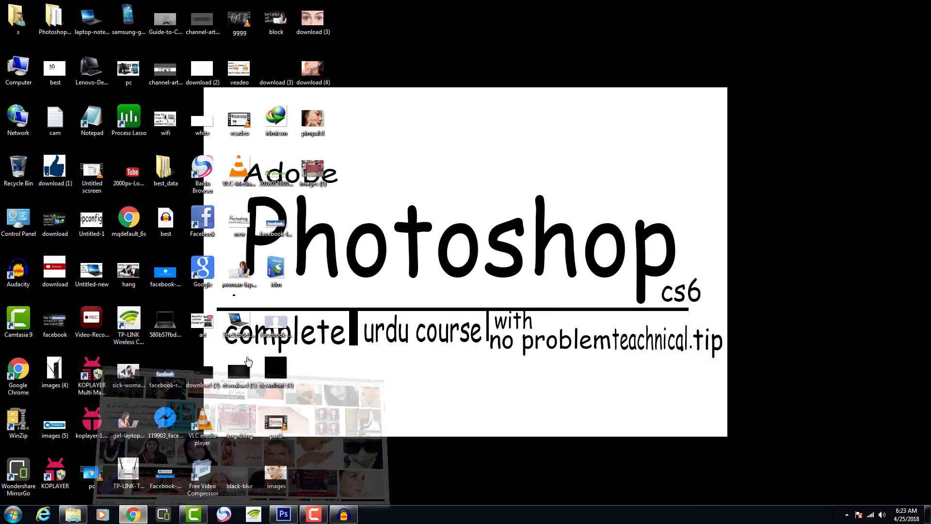
pyautogui.click(133, 514)
pyautogui.scroll(-10, 473, 146)
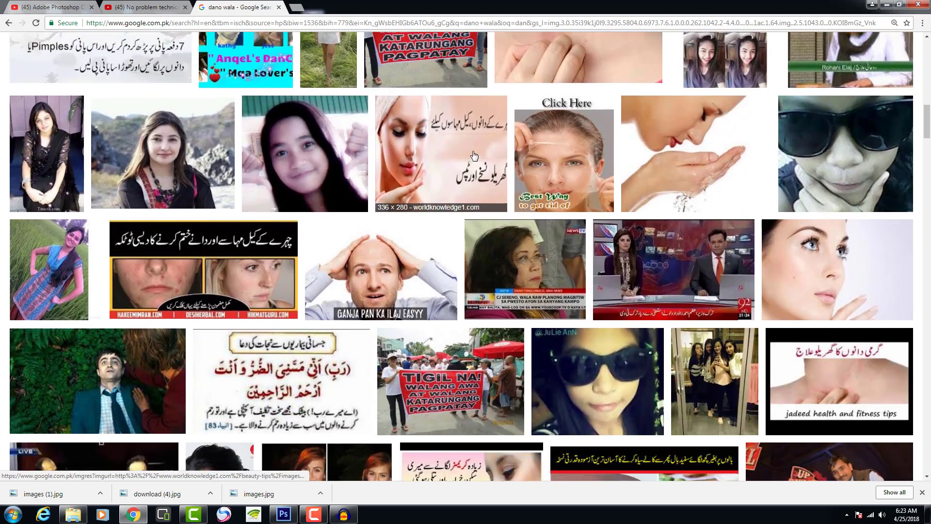
pyautogui.scroll(-20, 475, 155)
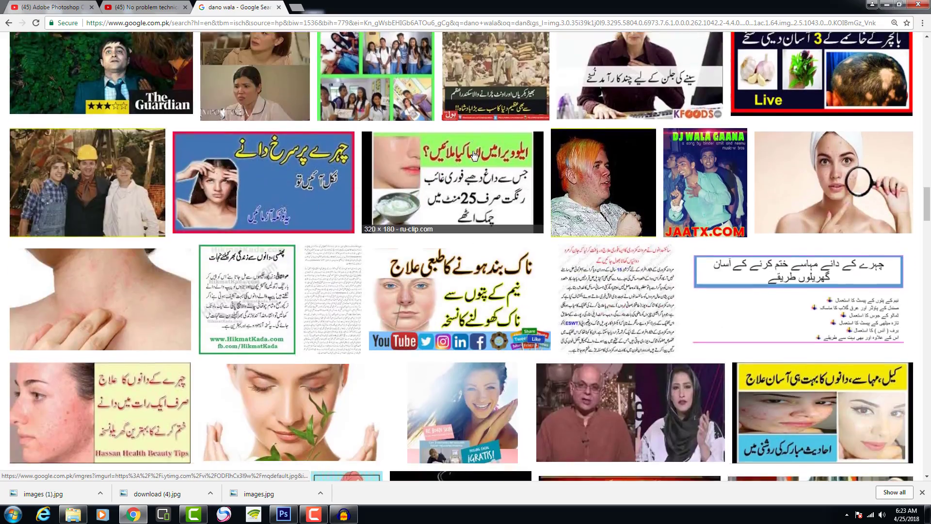
pyautogui.scroll(-10, 474, 155)
pyautogui.scroll(15, 475, 155)
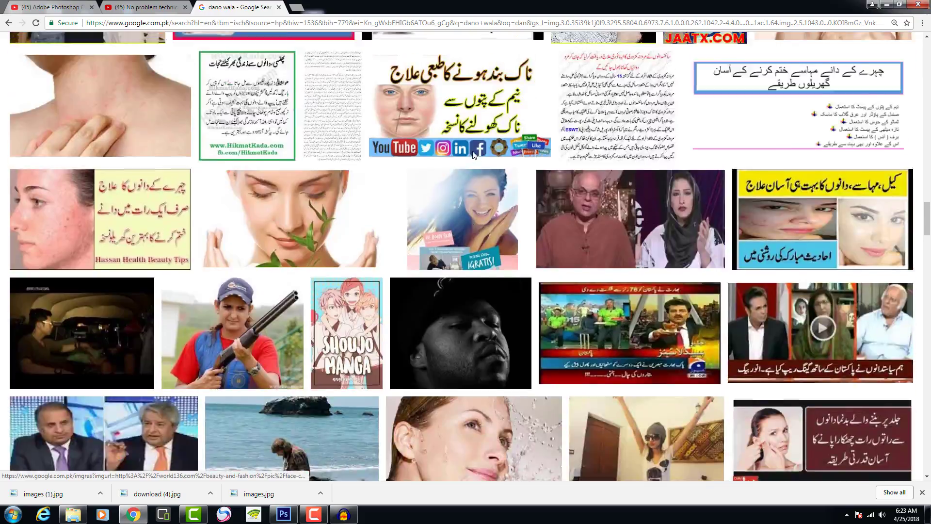
pyautogui.scroll(20, 473, 154)
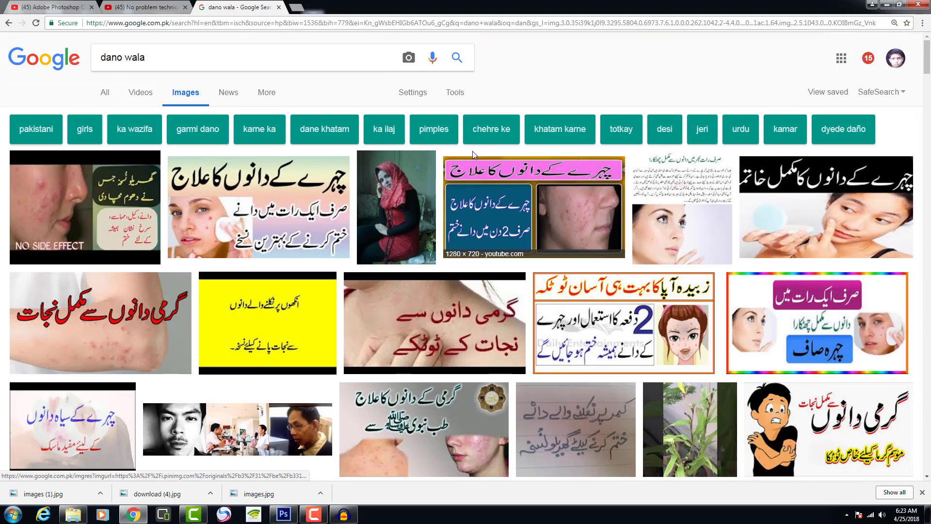
pyautogui.tripleClick(297, 65)
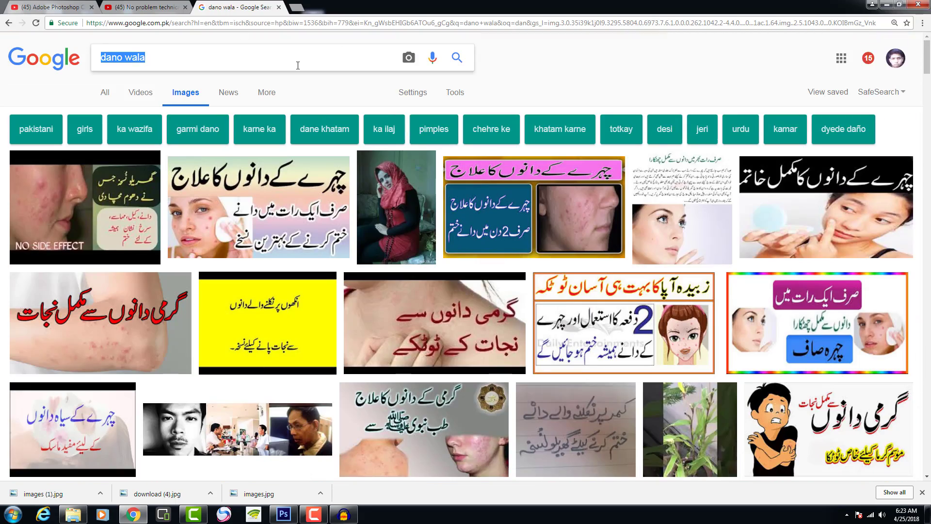
# Step: Save the picture of the broad green tree in front of the stone wall to the Desktop as download (5)
pyautogui.scroll(-1, 646, 247)
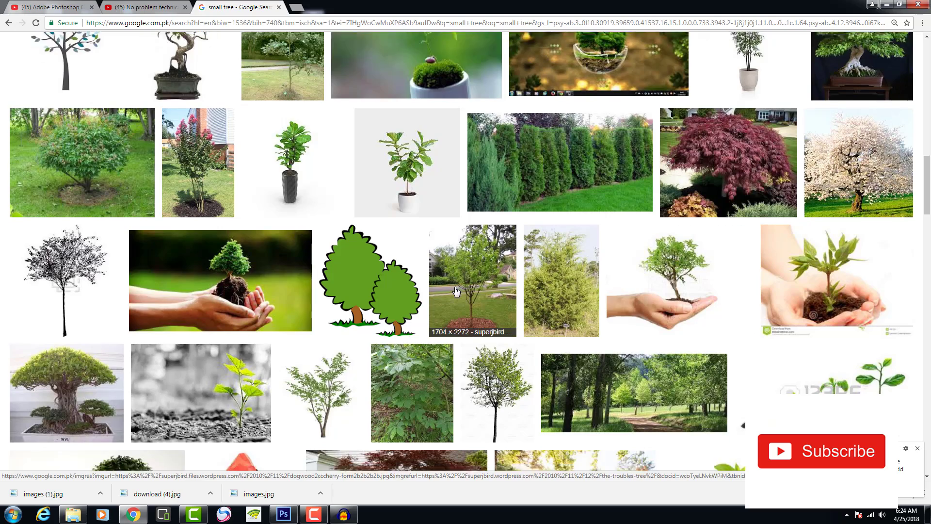
pyautogui.scroll(10, 457, 291)
pyautogui.scroll(5, 457, 291)
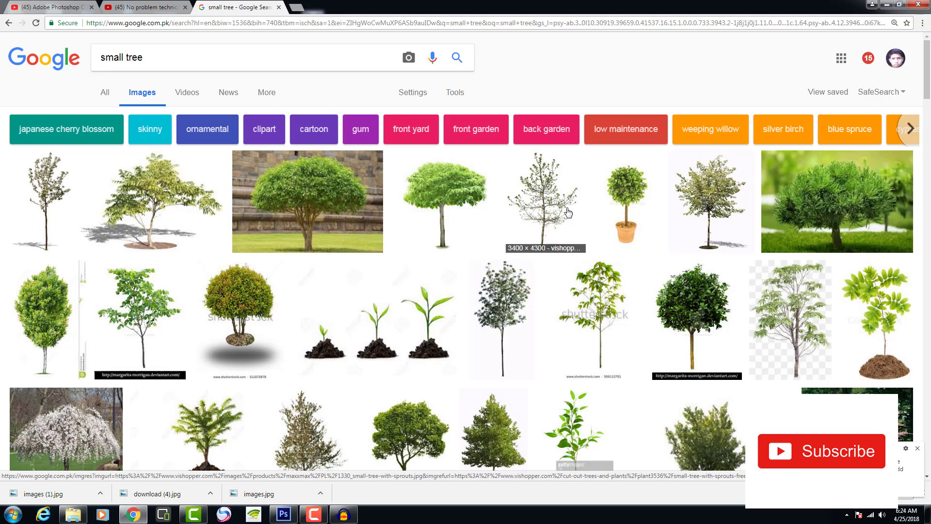
pyautogui.rightClick(320, 196)
pyautogui.click(389, 283)
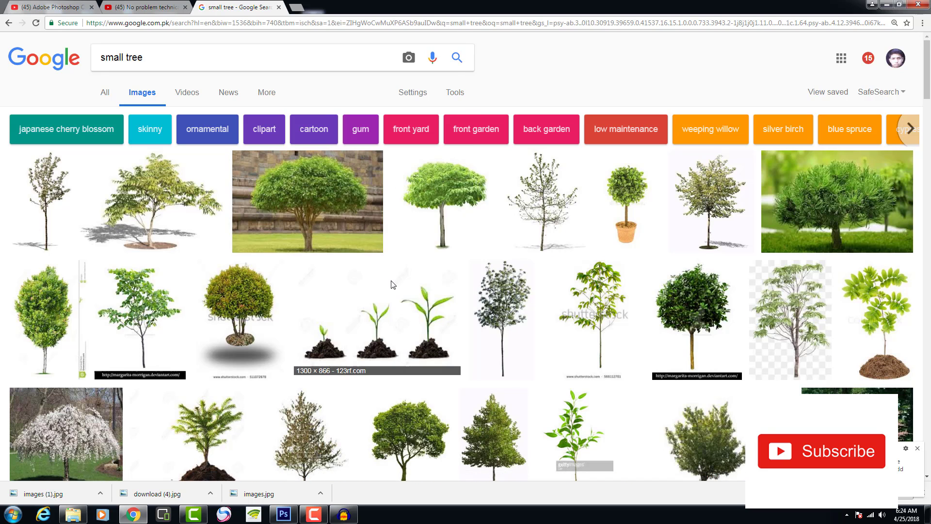
pyautogui.press('Return')
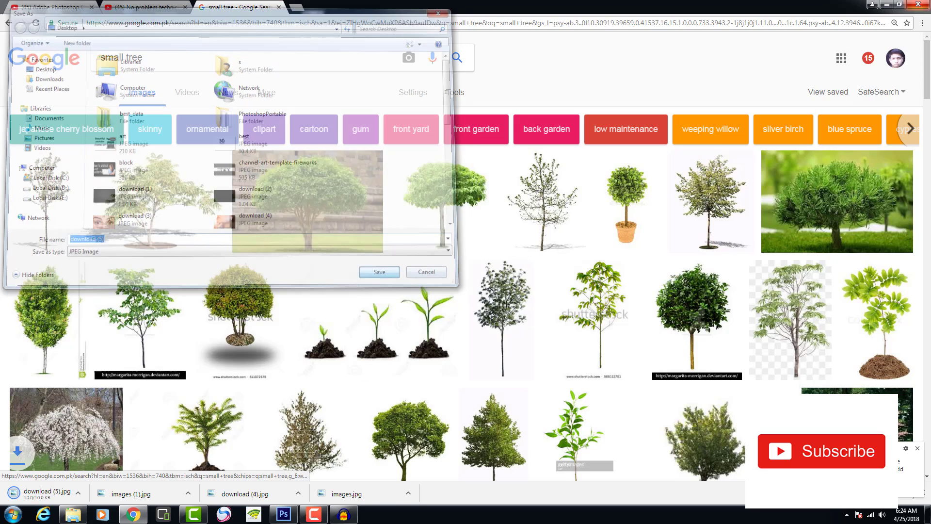
# Step: Switch back to Photoshop and open the JPEG image download (5) from the Desktop
pyautogui.click(883, 5)
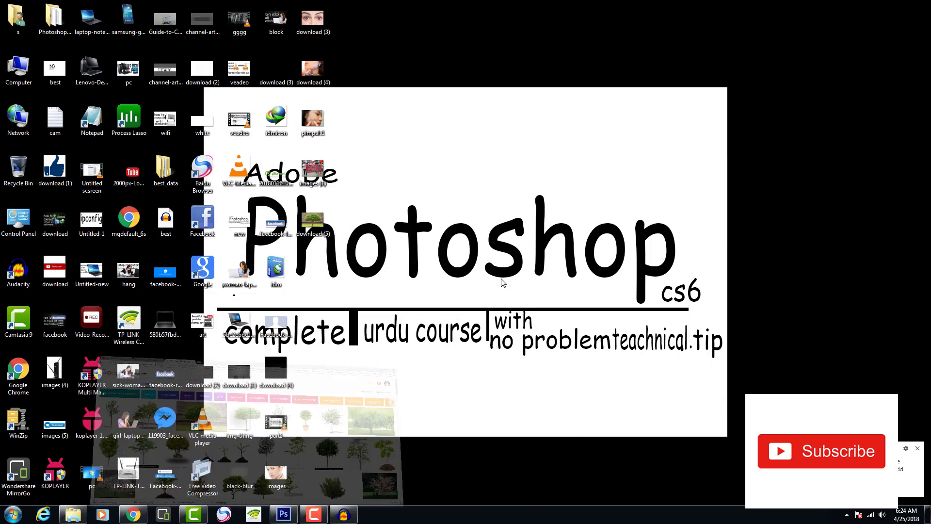
pyautogui.click(289, 520)
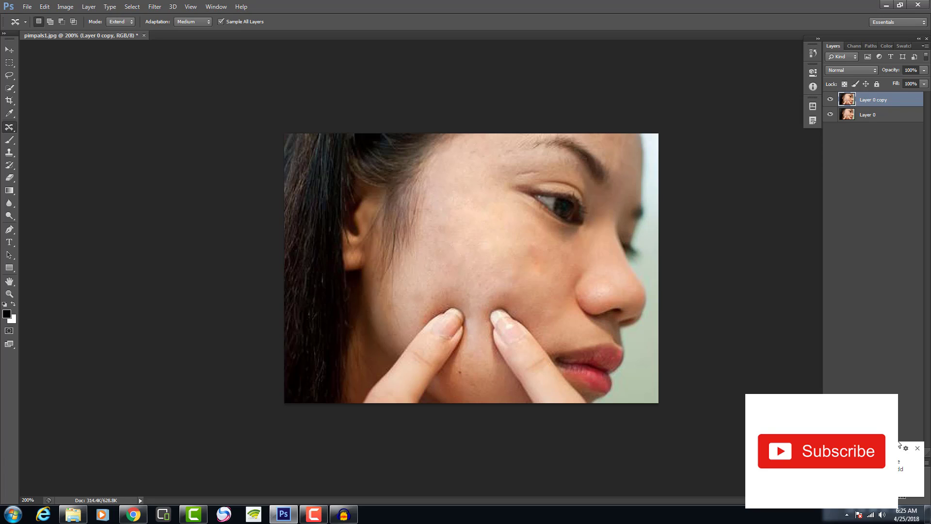
pyautogui.click(918, 449)
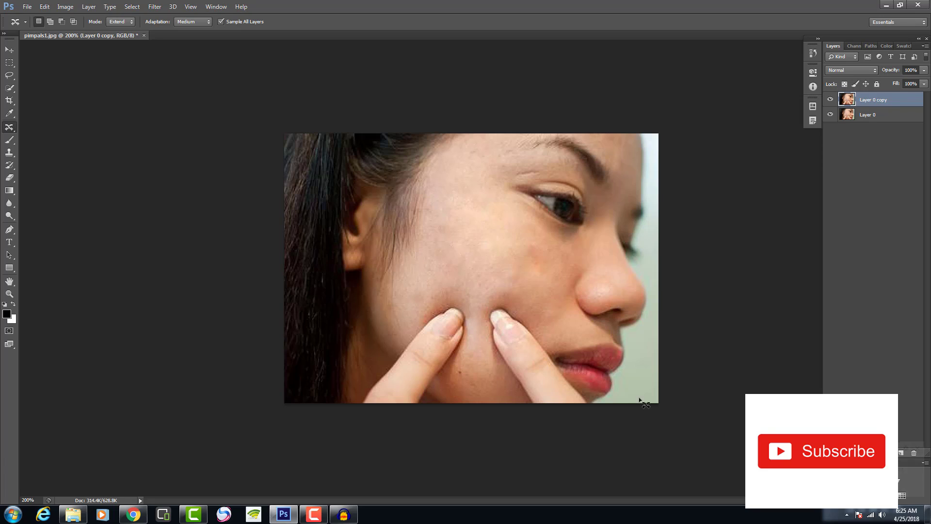
pyautogui.click(28, 7)
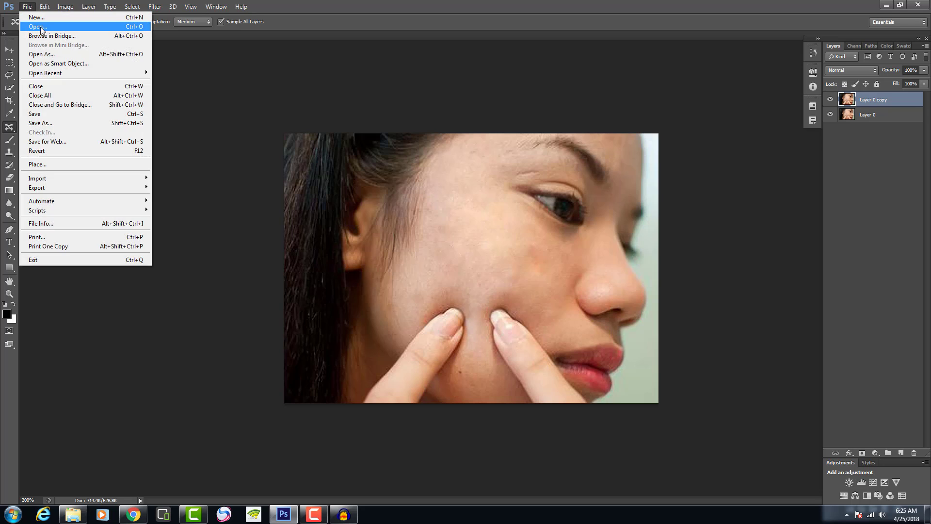
pyautogui.click(29, 25)
pyautogui.moveTo(594, 147); pyautogui.dragTo(590, 231)
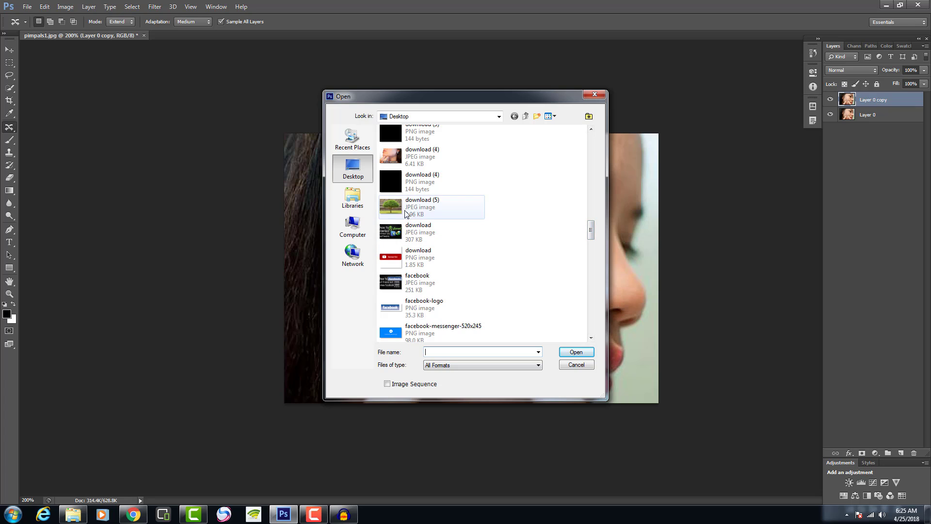
pyautogui.click(409, 213)
pyautogui.click(592, 353)
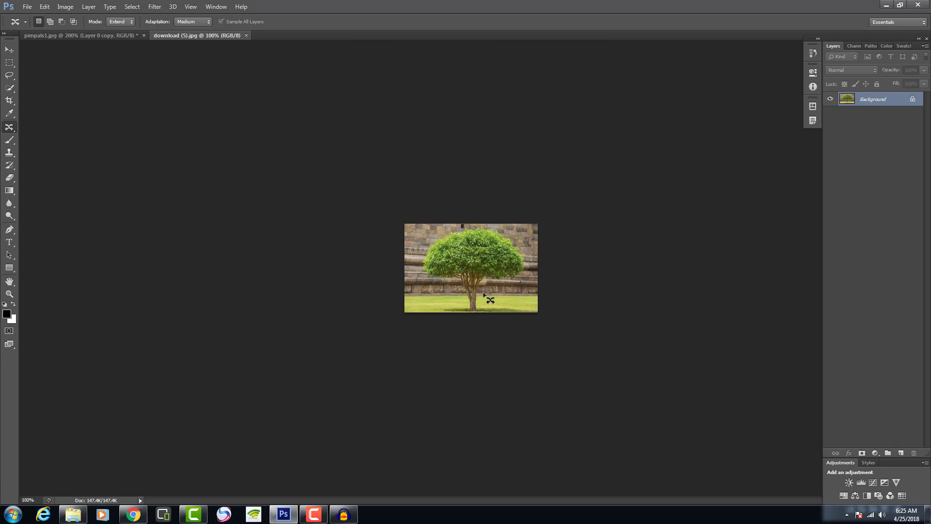
# Step: Outline the tree's leafy crown and extend it upward using the Content-Aware Move Tool in Extend mode
pyautogui.click(8, 294)
pyautogui.click(414, 294)
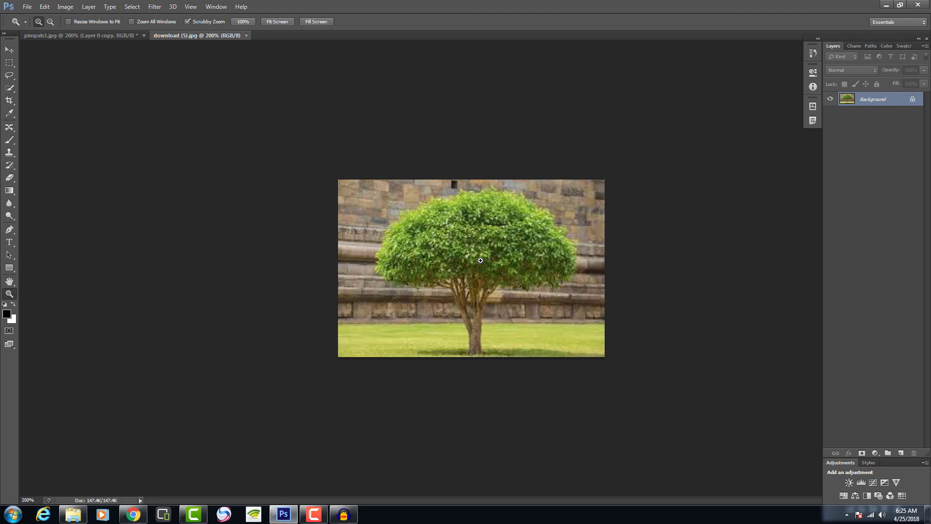
pyautogui.click(9, 126)
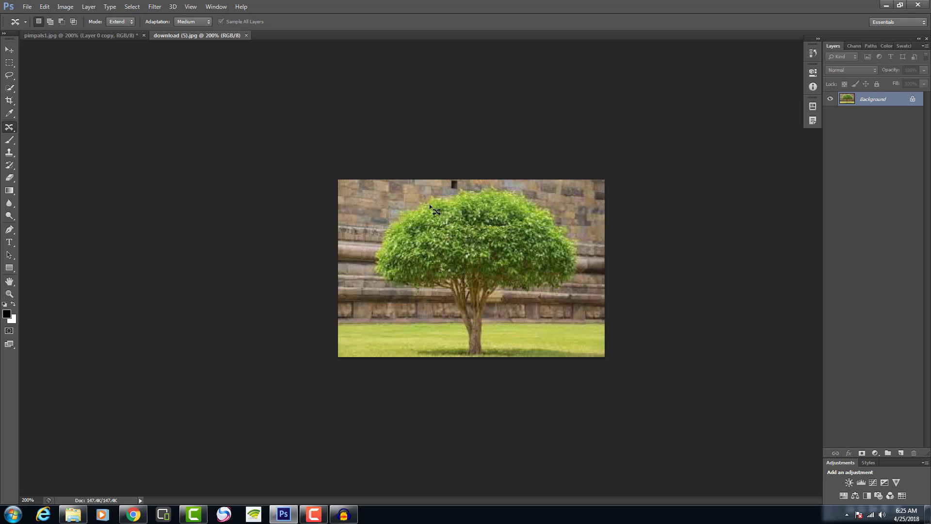
pyautogui.moveTo(402, 250); pyautogui.dragTo(504, 265)
pyautogui.moveTo(500, 260); pyautogui.dragTo(504, 223)
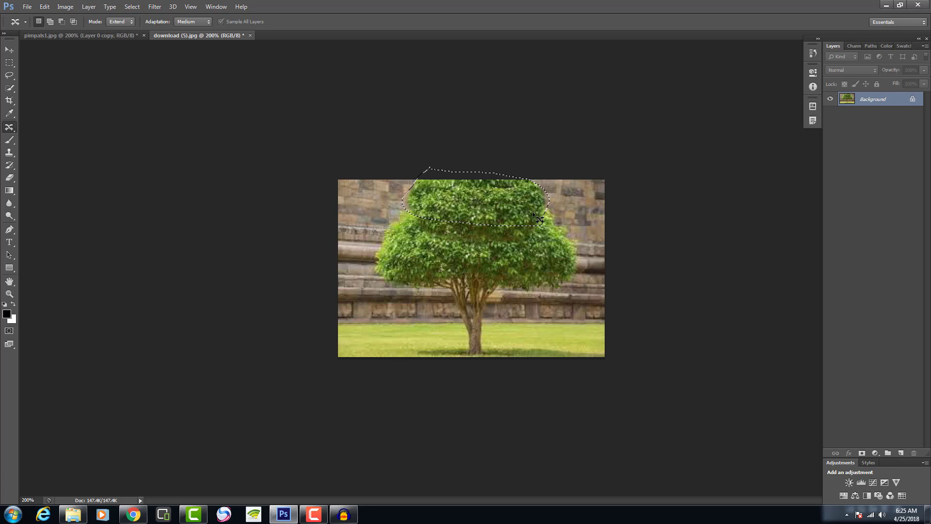
# Step: Extend more of the tree's foliage out to both sides, and close download (5).jpg without saving the changes
pyautogui.moveTo(528, 212); pyautogui.dragTo(386, 244)
pyautogui.moveTo(386, 277); pyautogui.dragTo(386, 250)
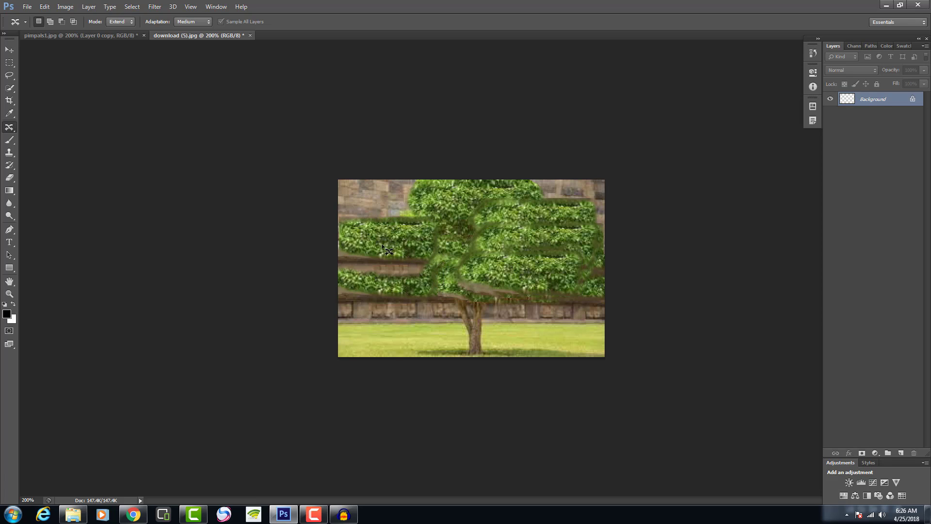
pyautogui.click(251, 35)
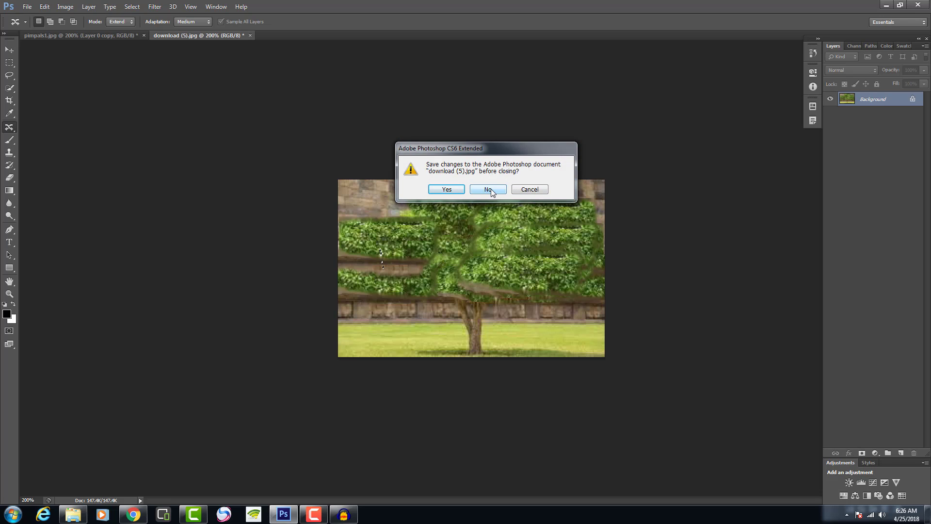
pyautogui.click(488, 189)
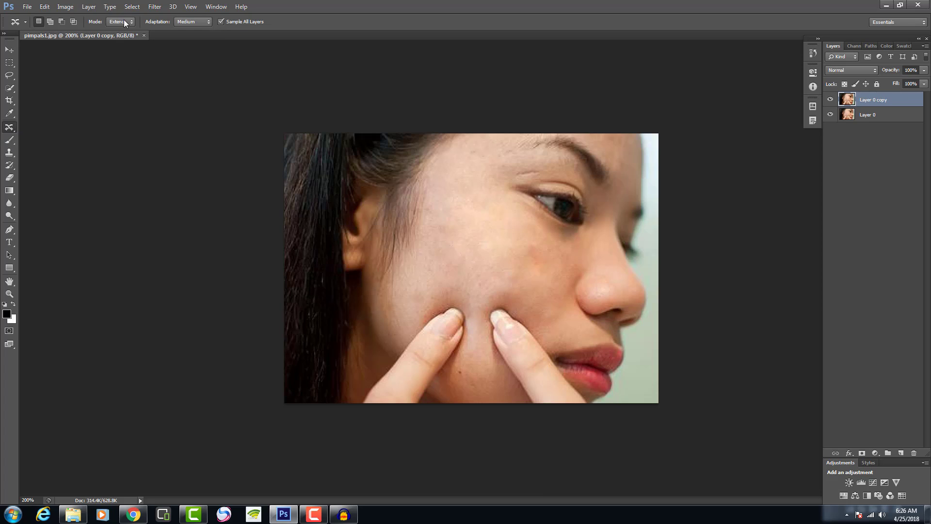
# Step: Reopen the original JPEG image download (5) from the Desktop
pyautogui.click(27, 7)
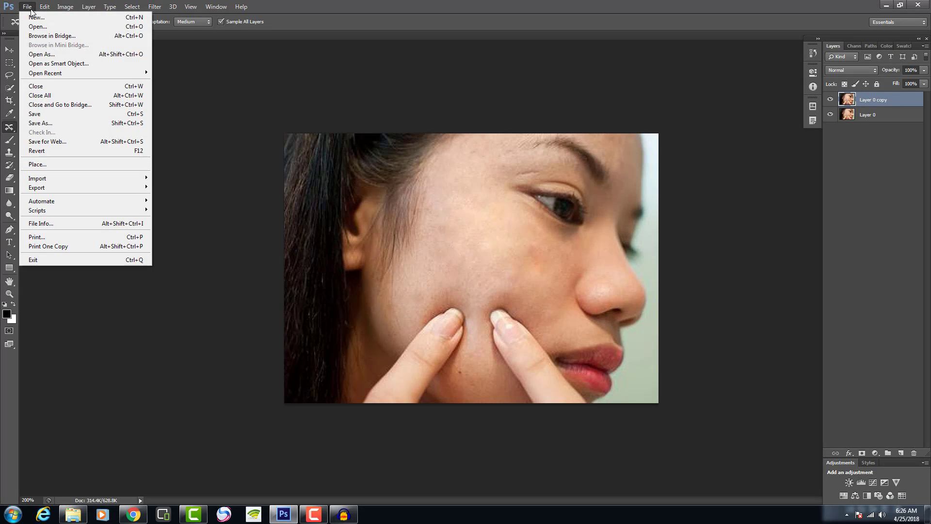
pyautogui.click(34, 27)
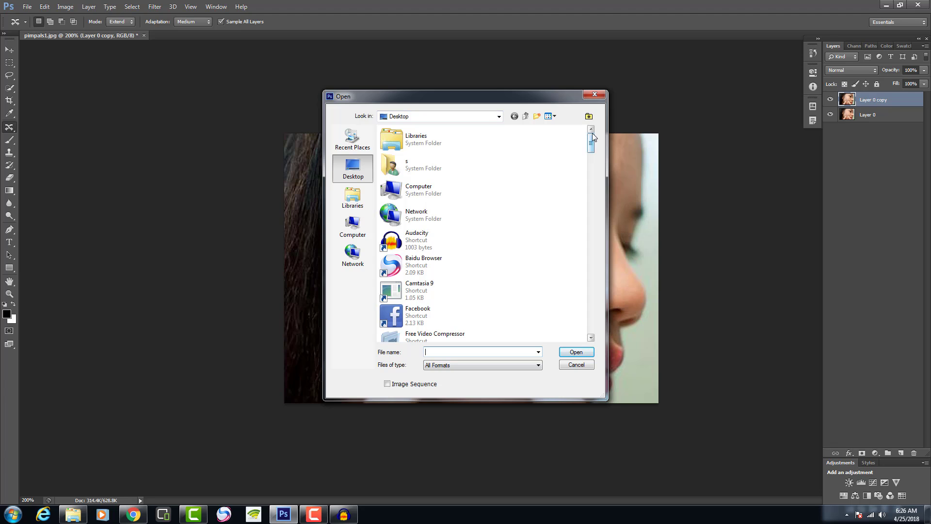
pyautogui.moveTo(592, 150); pyautogui.dragTo(591, 227)
pyautogui.click(422, 237)
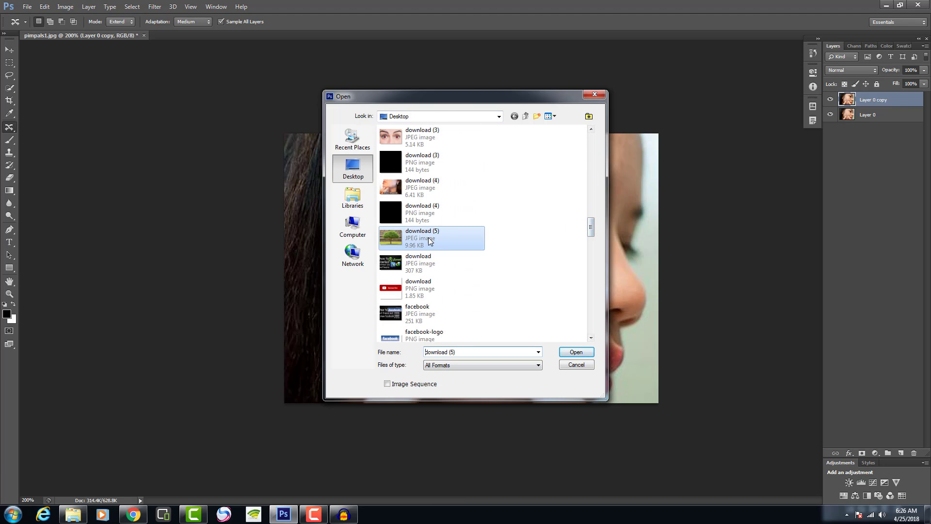
pyautogui.click(574, 352)
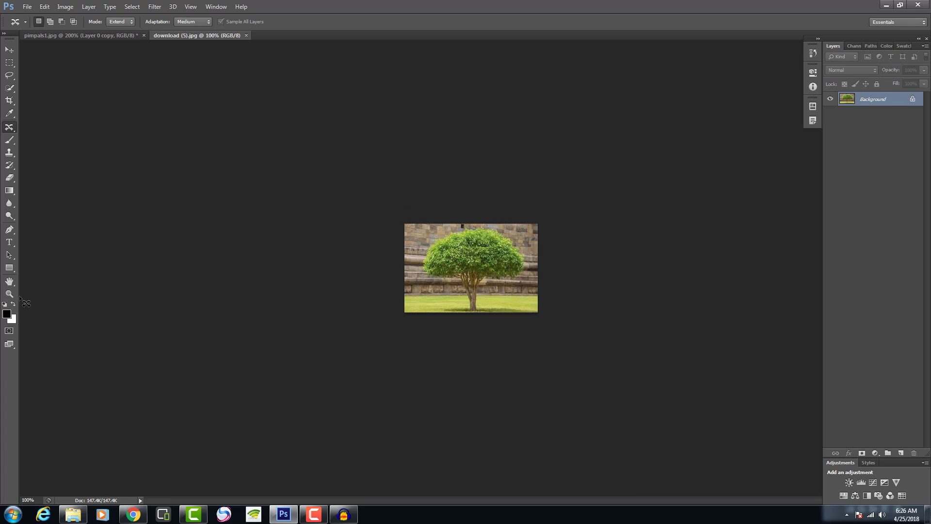
# Step: With the Content-Aware Move Tool in Move mode, relocate the small dark wall opening above the tree to the wall below the crown, and deselect
pyautogui.click(9, 294)
pyautogui.click(455, 272)
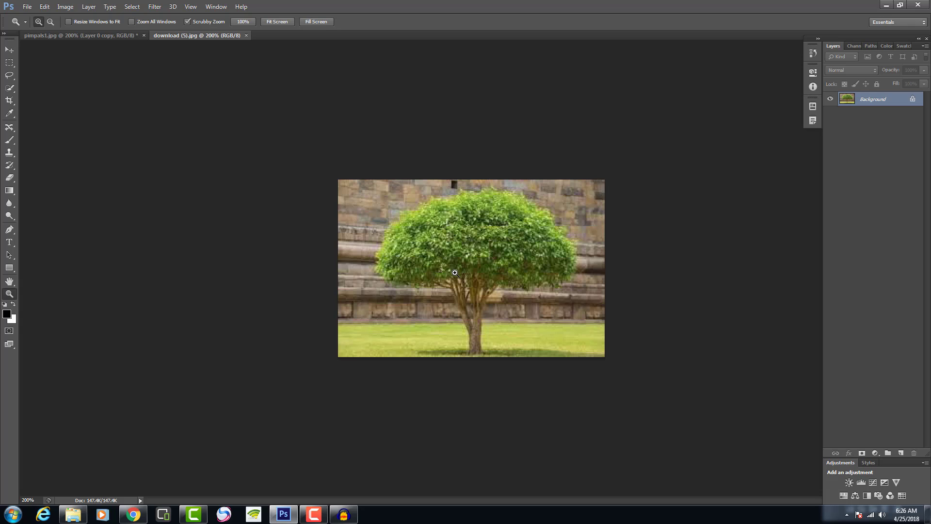
pyautogui.click(453, 273)
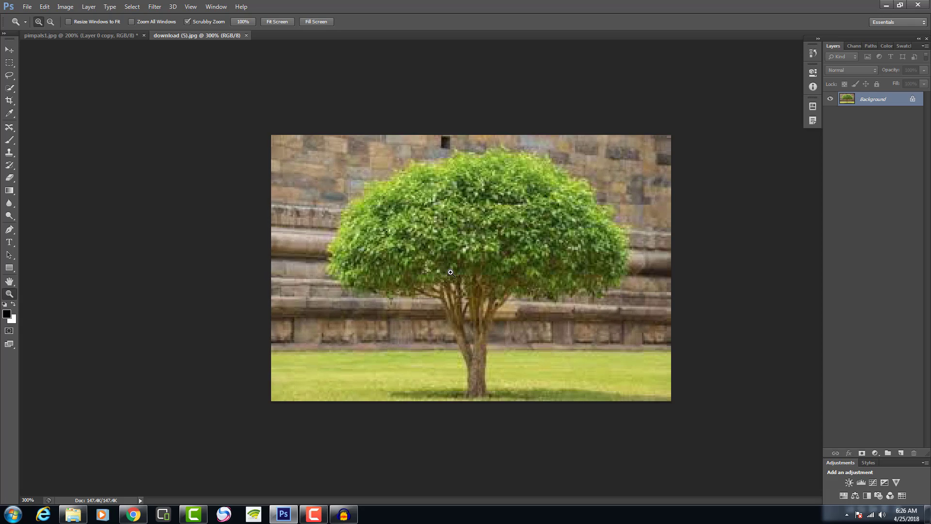
pyautogui.click(9, 127)
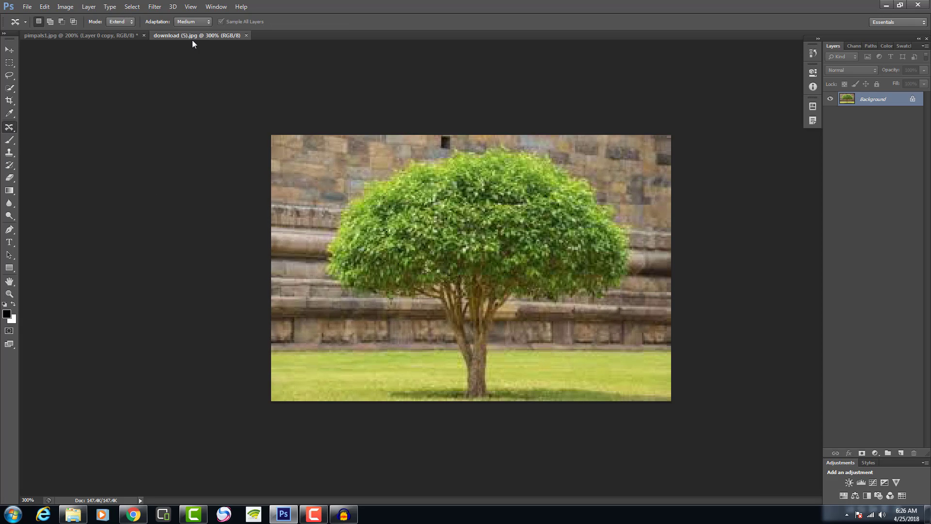
pyautogui.click(114, 24)
pyautogui.click(116, 31)
pyautogui.moveTo(445, 144); pyautogui.dragTo(364, 307)
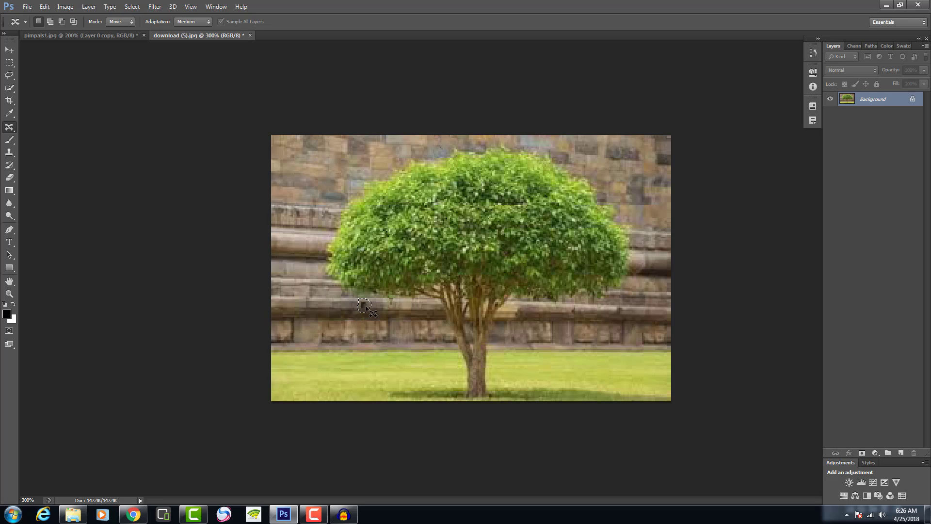
pyautogui.moveTo(363, 305); pyautogui.dragTo(350, 340)
pyautogui.hotkey('ctrl', 'd')
# Step: Move a patch of leaves from the crown's middle to the wall beside the trunk, and close download (5).jpg without saving
pyautogui.moveTo(486, 209)
pyautogui.mouseDown()
pyautogui.moveTo(460, 241)
pyautogui.moveTo(444, 229)
pyautogui.moveTo(391, 281)
pyautogui.moveTo(387, 307)
pyautogui.moveTo(429, 326)
pyautogui.mouseUp()
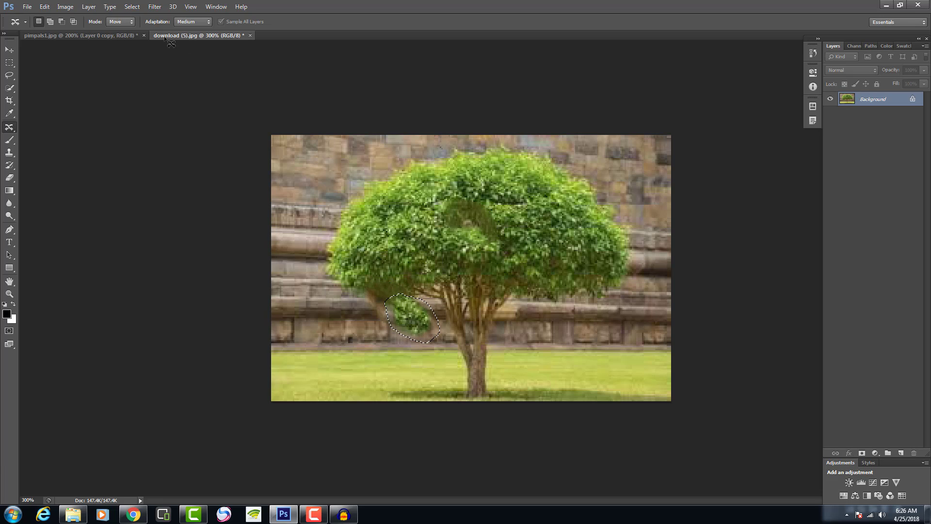
pyautogui.click(250, 35)
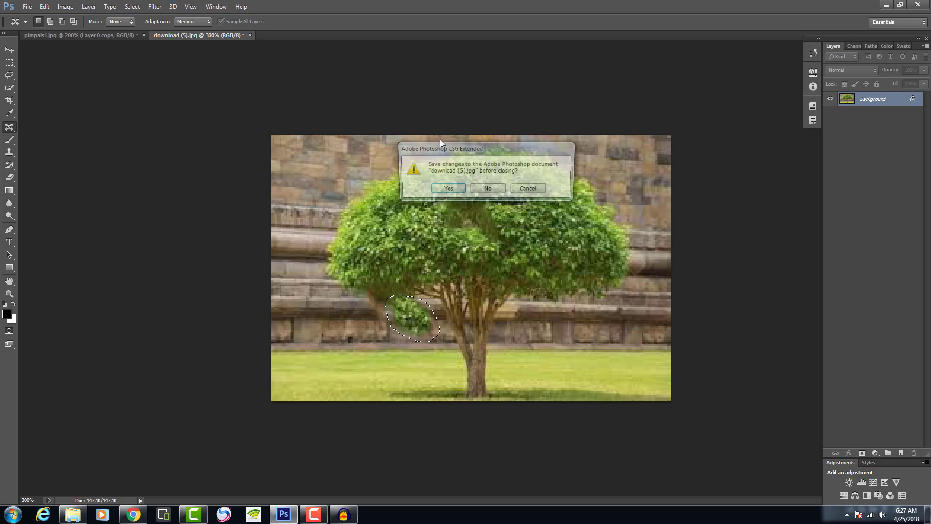
pyautogui.click(485, 191)
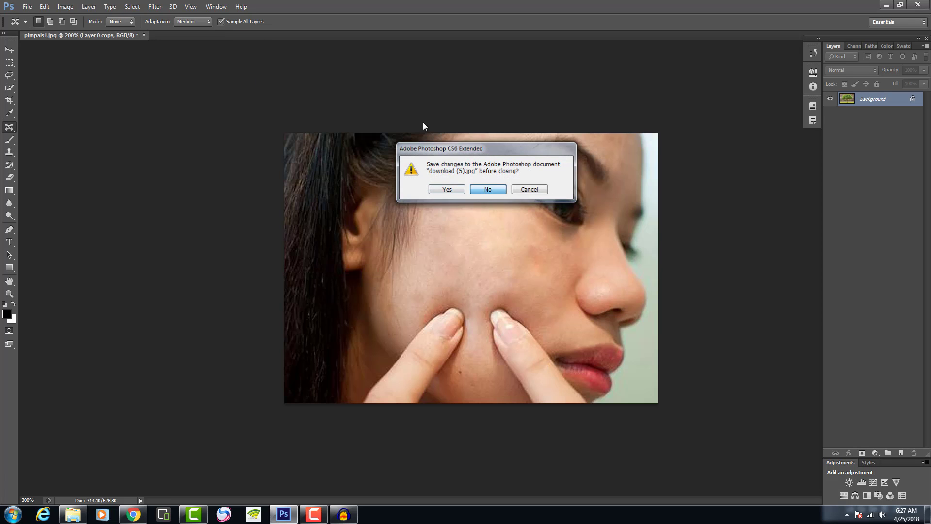
# Step: Activate the Red Eye Tool on the face photo
pyautogui.rightClick(11, 130)
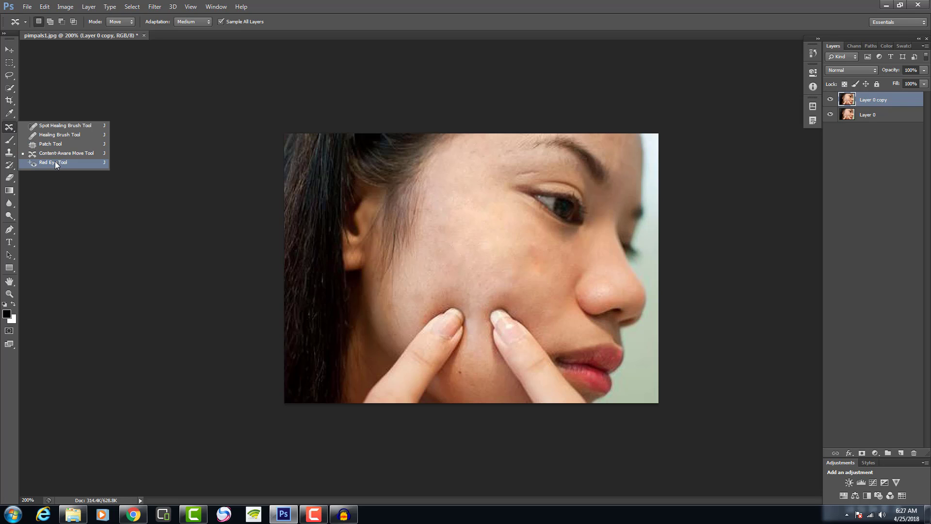
pyautogui.click(54, 161)
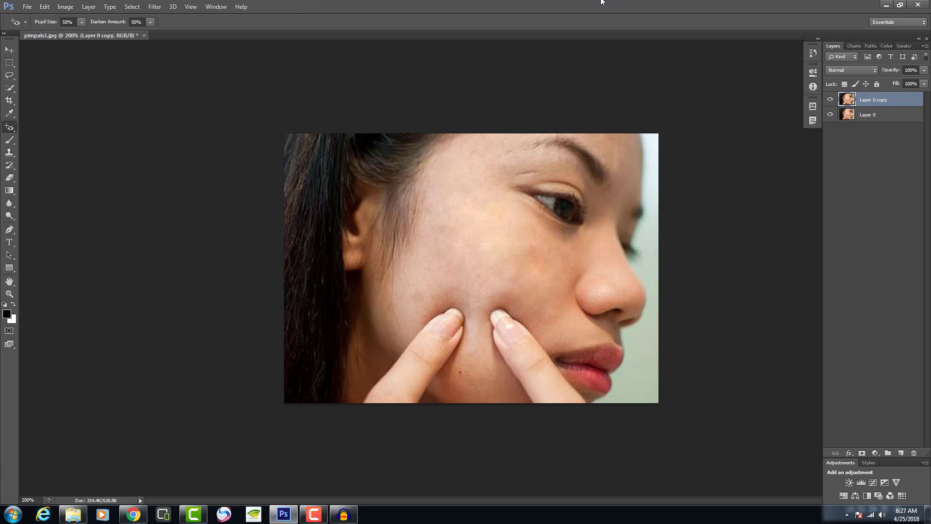
# Step: Switch to Chrome and search Google Images for "red eyes" in place of "small tree"
pyautogui.click(886, 6)
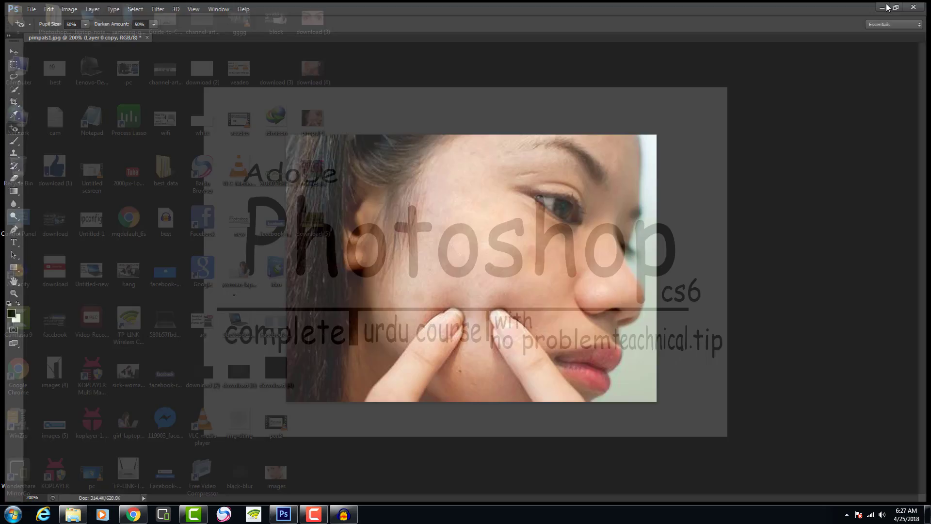
pyautogui.click(133, 513)
pyautogui.doubleClick(164, 56)
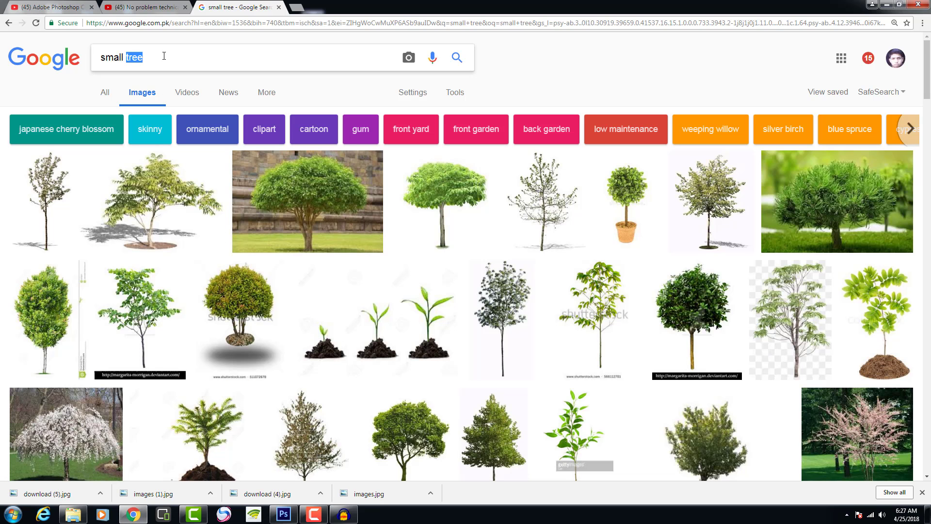
pyautogui.click(164, 56)
pyautogui.write('ra')
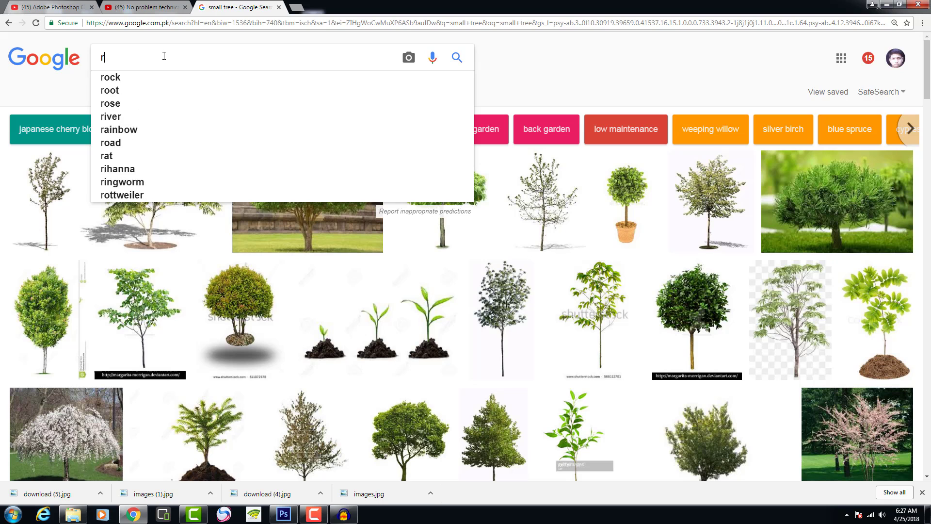
pyautogui.write('ed eyes')
pyautogui.press('Return')
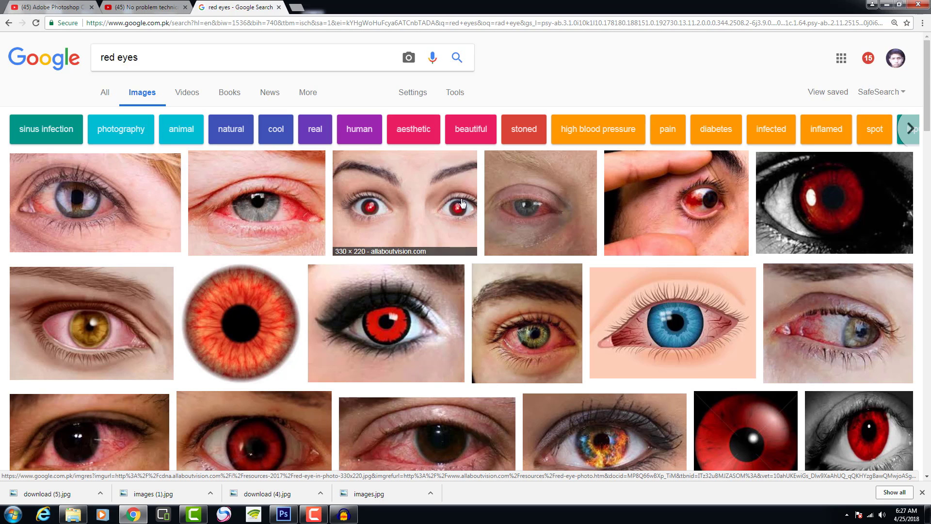
# Step: Save the picture of the wide-open blue eyes with red pupils to the Desktop as the JPEG image images (2)
pyautogui.scroll(-9, 461, 199)
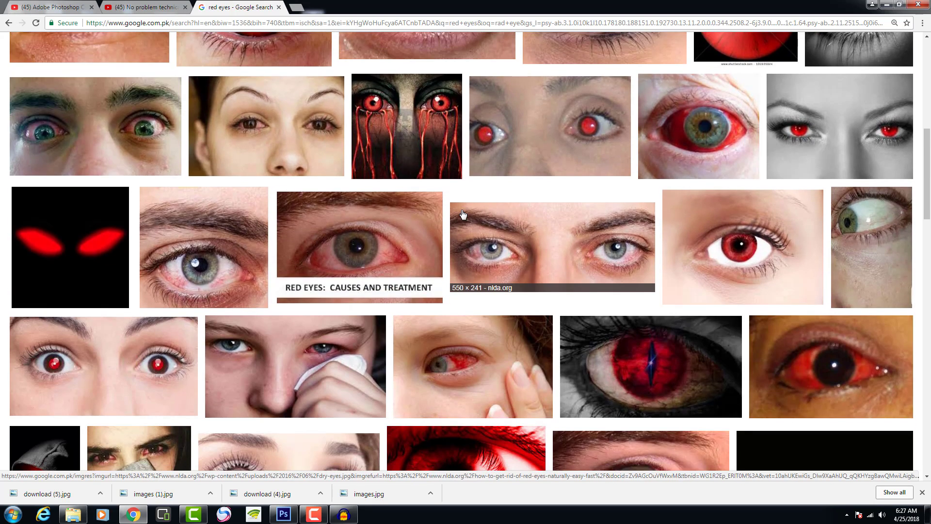
pyautogui.scroll(-4, 462, 203)
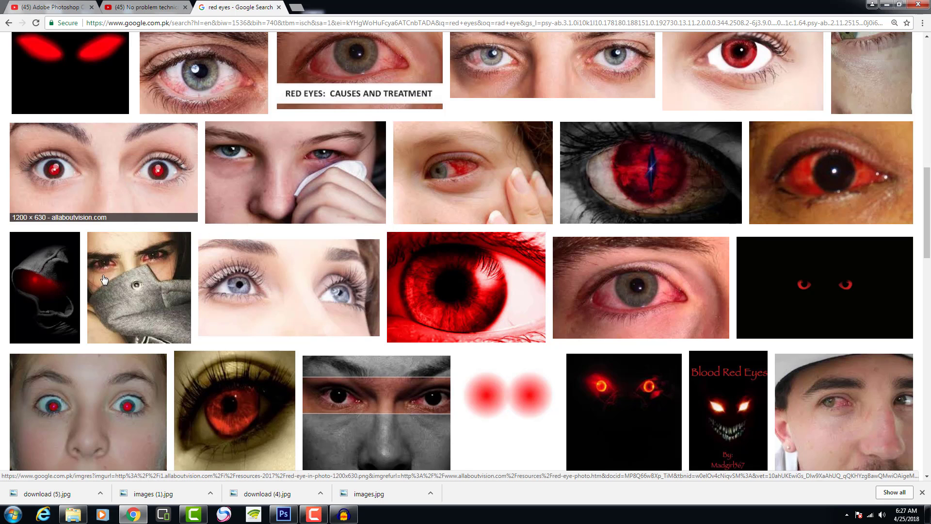
pyautogui.rightClick(102, 407)
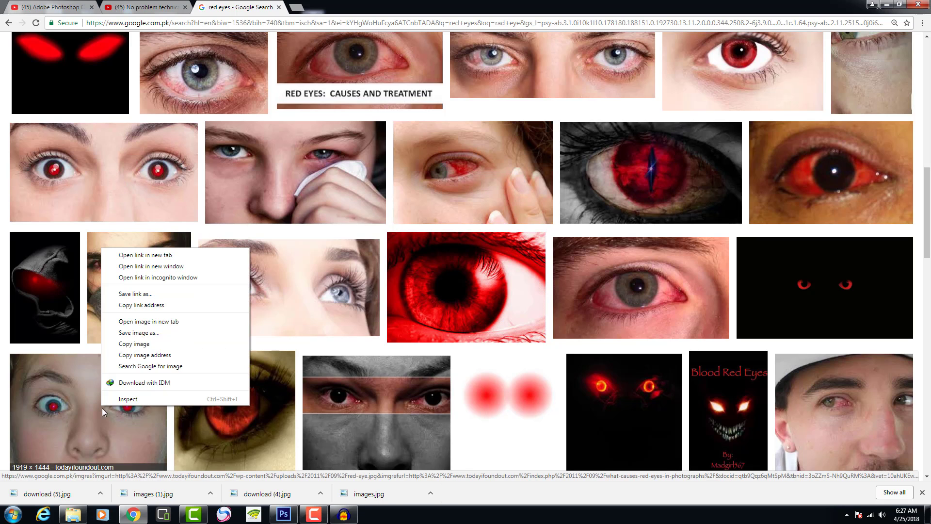
pyautogui.click(159, 334)
pyautogui.click(378, 279)
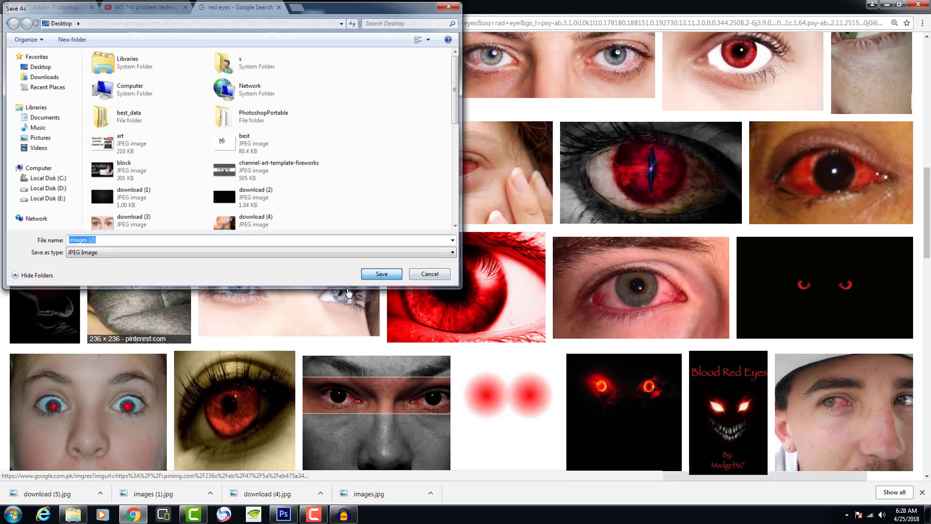
# Step: Look further through the red eyes image results for another suitable sample picture
pyautogui.scroll(-3, 427, 324)
pyautogui.scroll(-6, 427, 324)
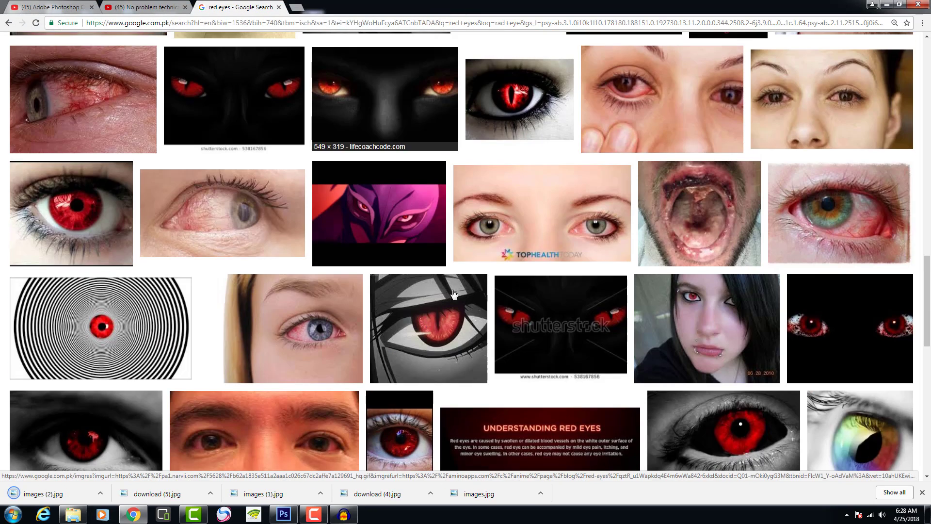
pyautogui.scroll(-3, 281, 260)
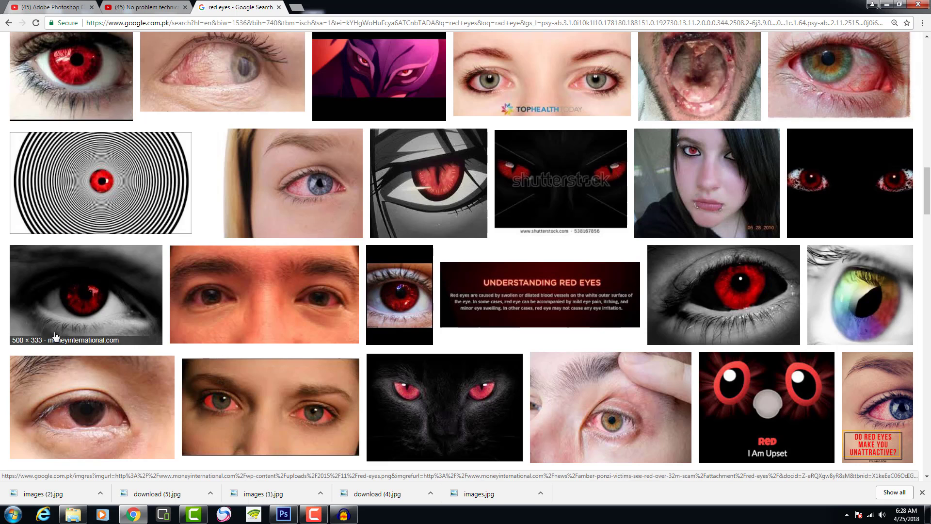
pyautogui.scroll(-3, 359, 310)
pyautogui.scroll(-3, 477, 265)
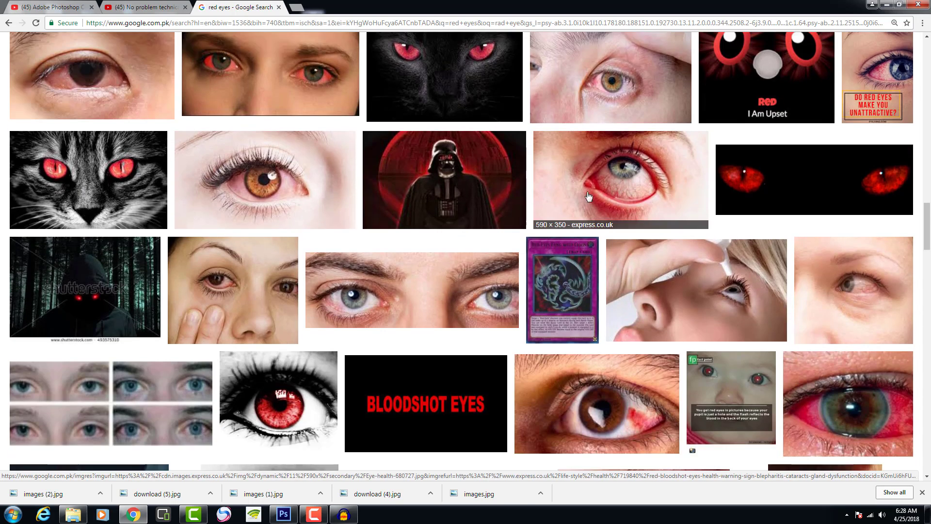
pyautogui.scroll(-6, 624, 226)
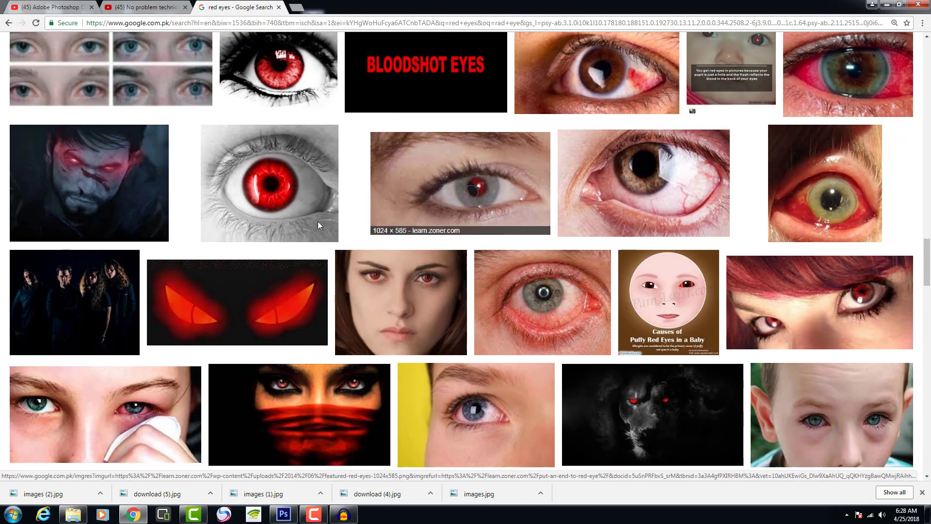
pyautogui.rightClick(282, 181)
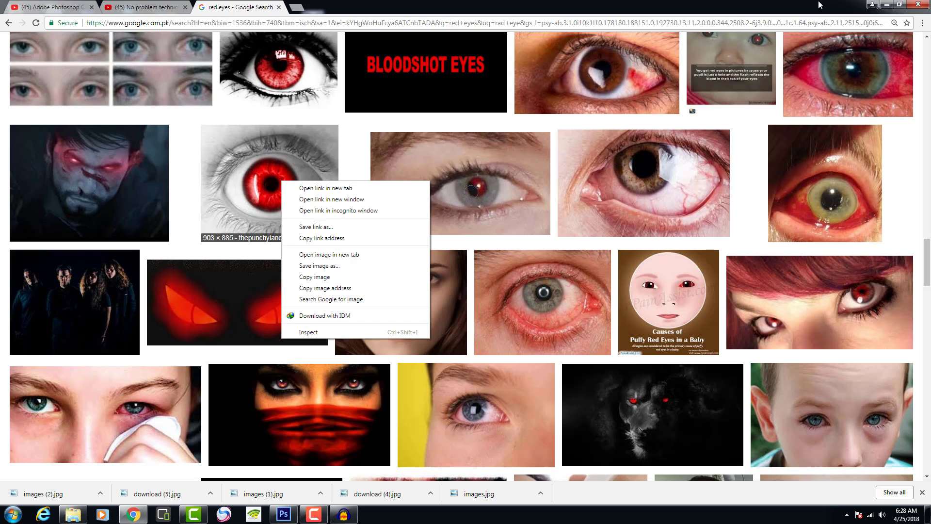
# Step: Switch back to Photoshop and compare the face before and after retouching by hiding and showing Layer 0 copy
pyautogui.click(883, 6)
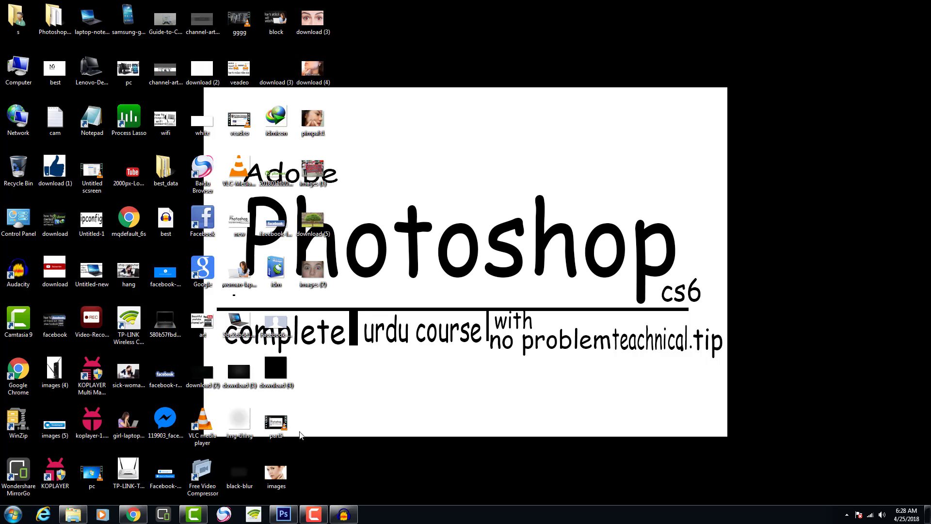
pyautogui.click(283, 513)
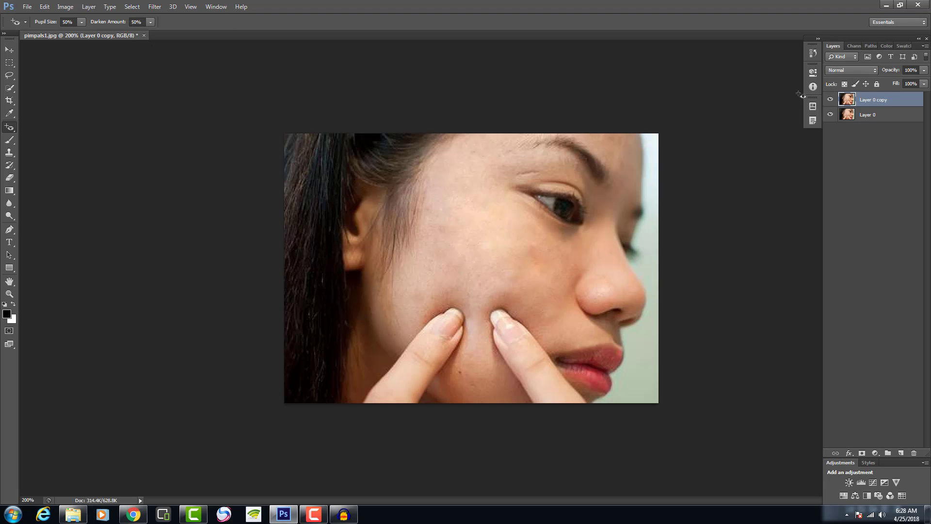
pyautogui.click(831, 99)
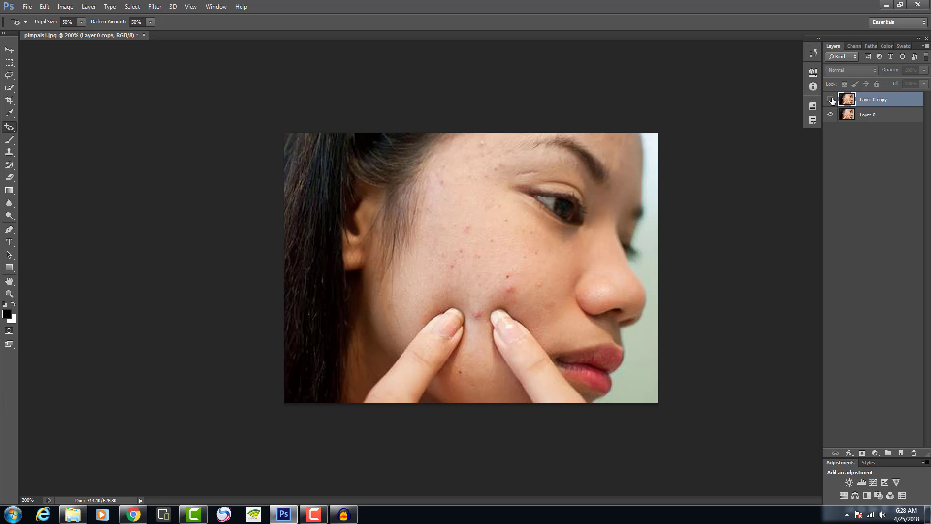
pyautogui.click(832, 100)
pyautogui.click(831, 100)
pyautogui.click(831, 100)
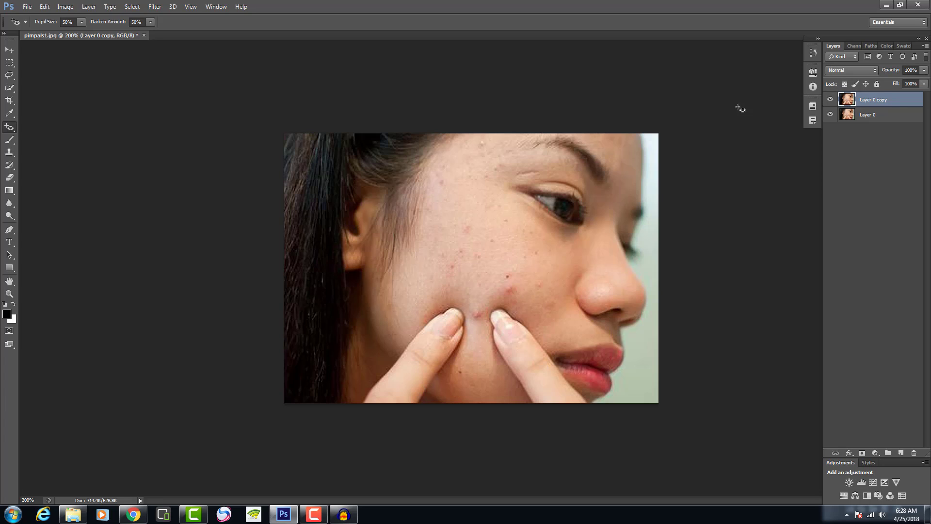
# Step: Close the pimpals1.jpg face photo and open the red-eye picture download (3) from the Desktop
pyautogui.click(144, 36)
pyautogui.click(484, 188)
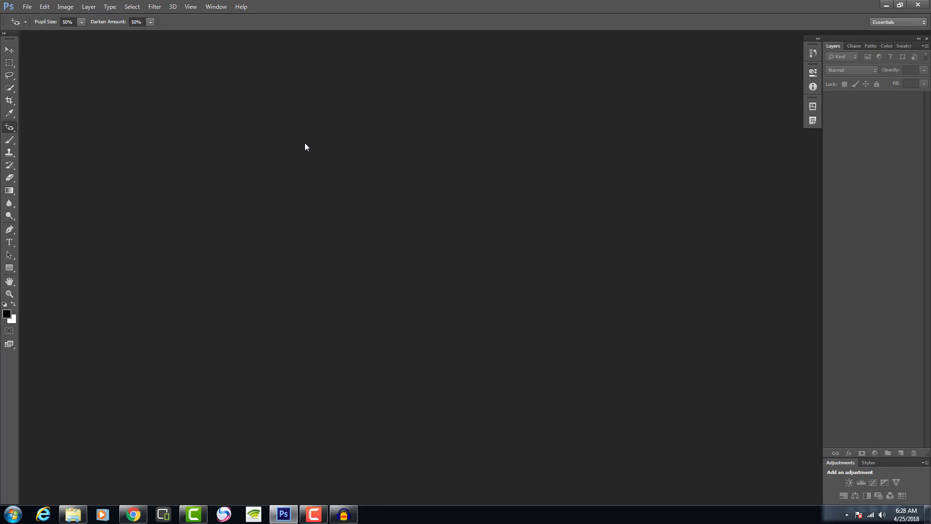
pyautogui.click(27, 8)
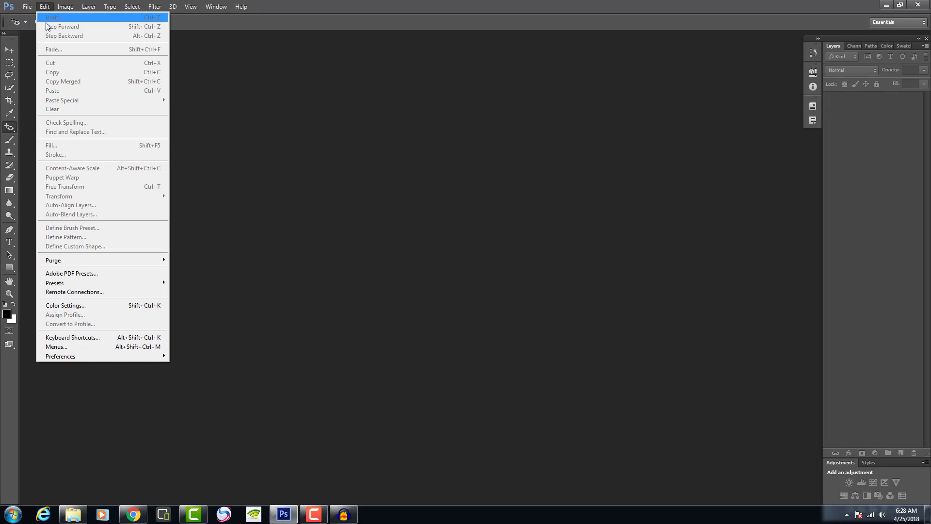
pyautogui.click(37, 26)
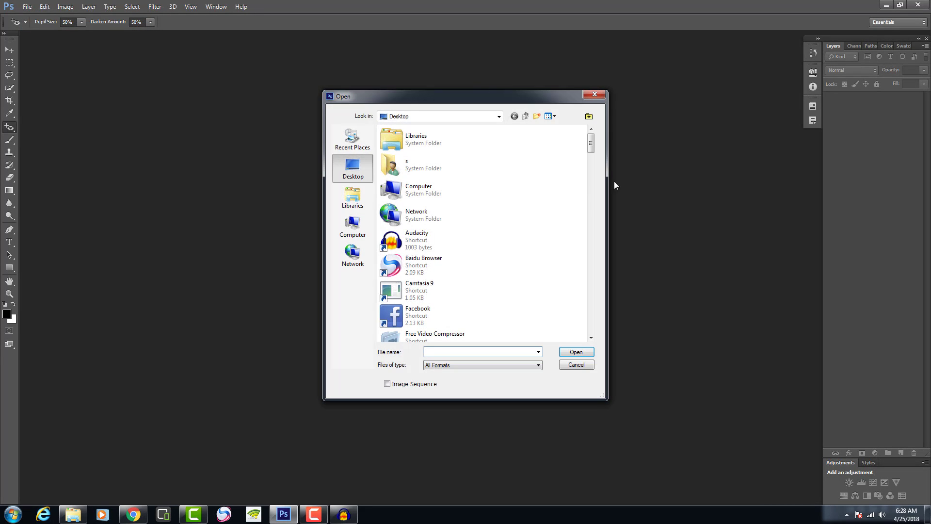
pyautogui.moveTo(591, 145); pyautogui.dragTo(591, 221)
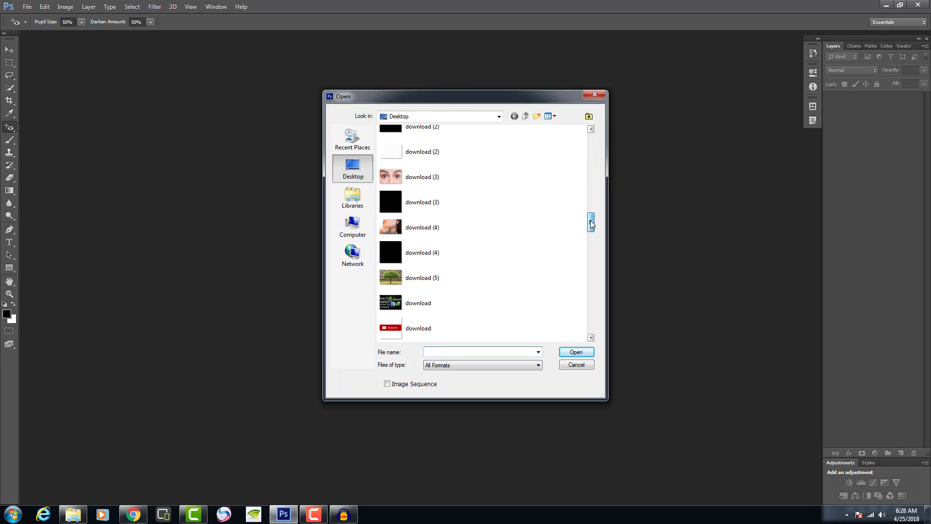
pyautogui.click(437, 177)
pyautogui.click(590, 352)
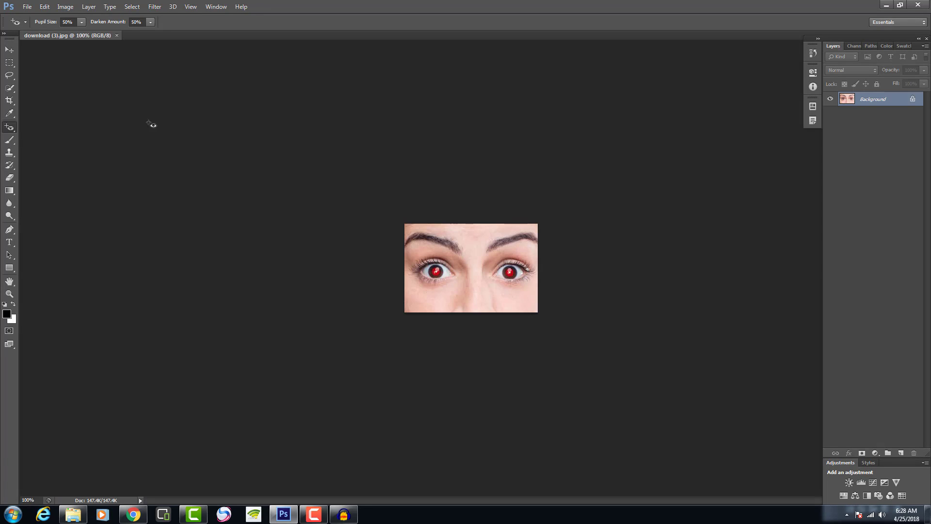
# Step: Open the second red-eye picture, images (2), from the Desktop as another document
pyautogui.click(27, 7)
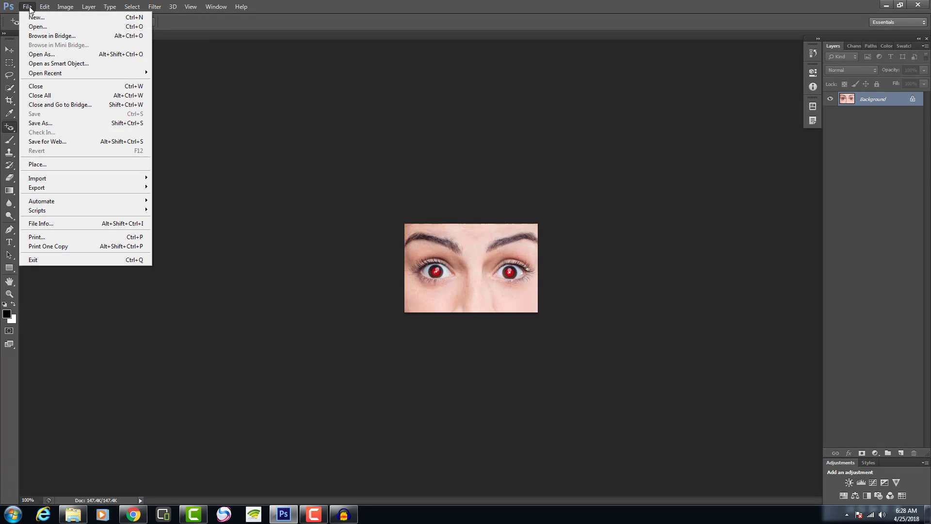
pyautogui.click(37, 27)
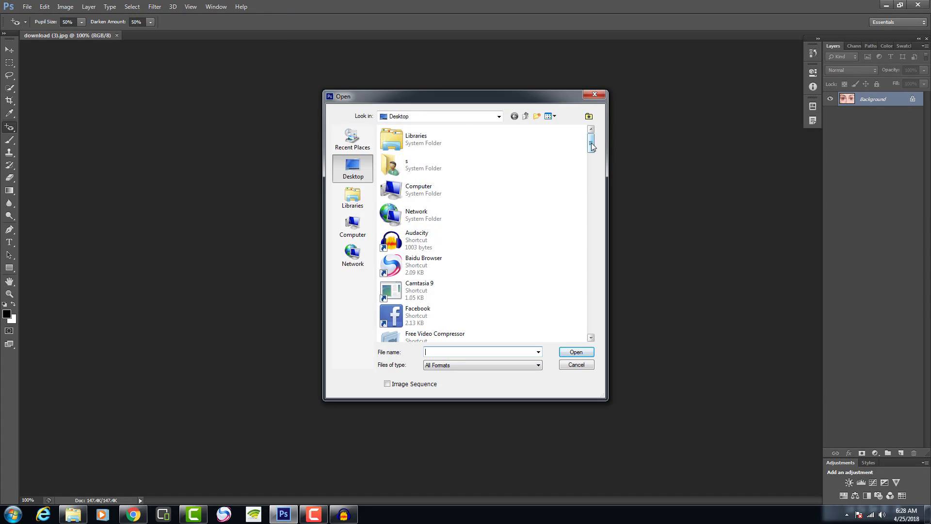
pyautogui.moveTo(592, 146); pyautogui.dragTo(591, 270)
pyautogui.click(427, 158)
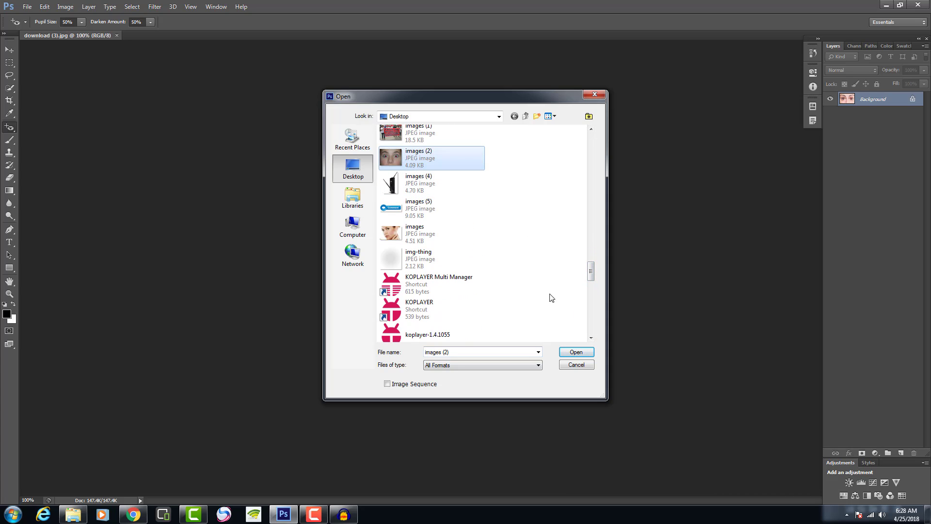
pyautogui.click(576, 351)
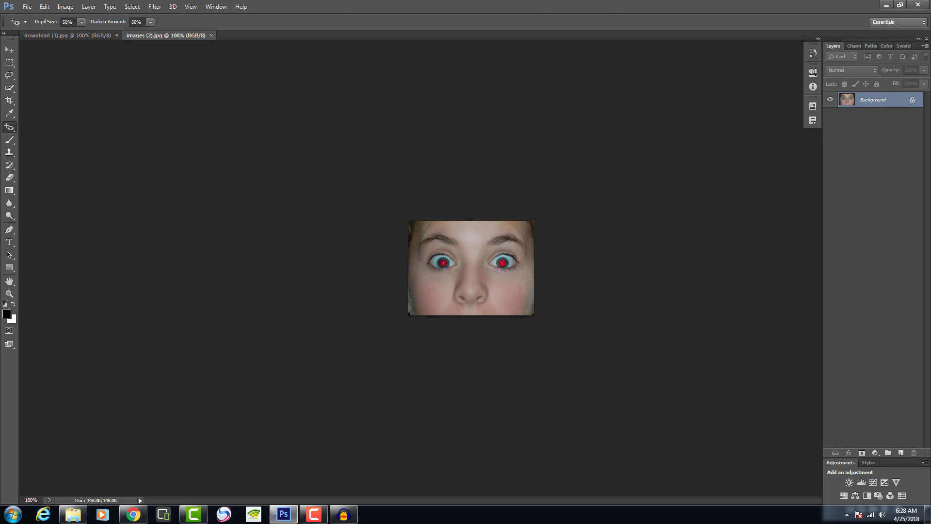
# Step: Remove the red from both pupils in images (2).jpg with the Red Eye Tool at 50% pupil size and 50% darken amount
pyautogui.click(9, 294)
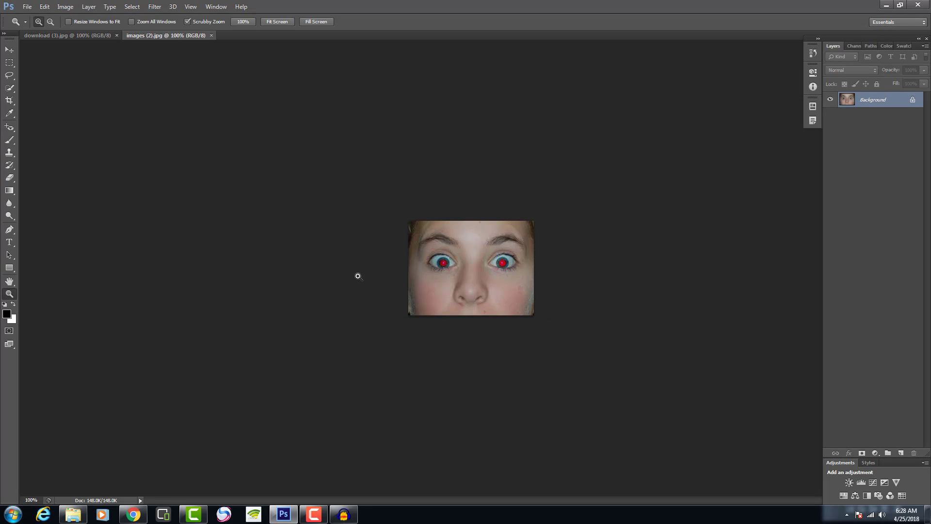
pyautogui.click(431, 276)
pyautogui.click(432, 276)
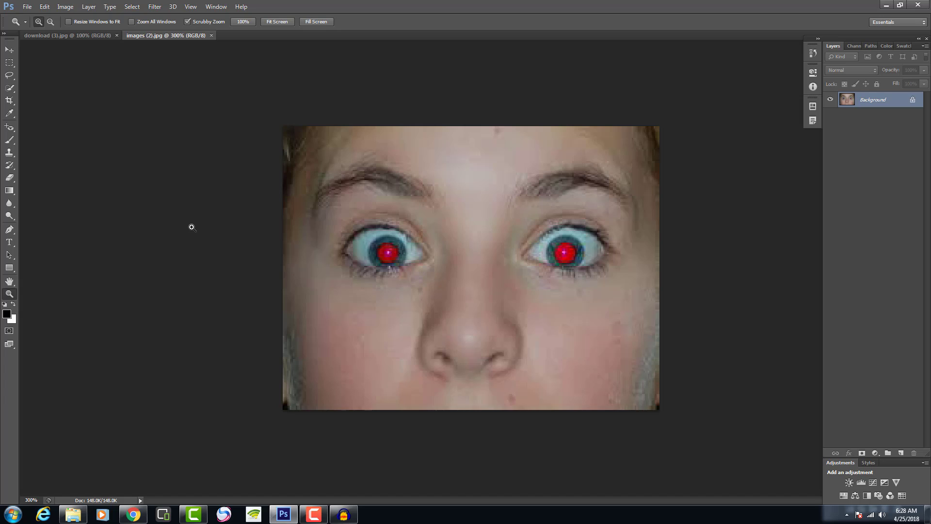
pyautogui.click(9, 126)
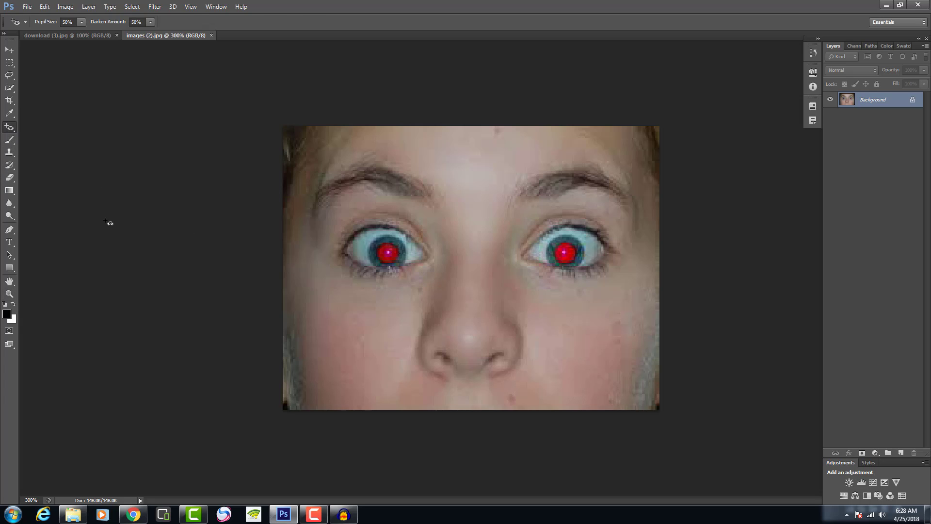
pyautogui.click(388, 253)
pyautogui.click(566, 254)
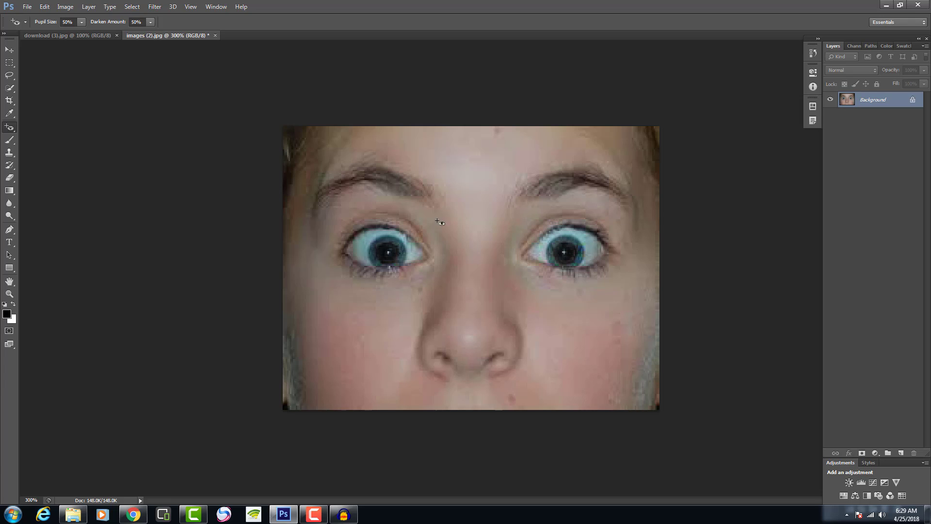
# Step: Switch to download (3).jpg and remove the red from both pupils with the Red Eye Tool
pyautogui.click(95, 36)
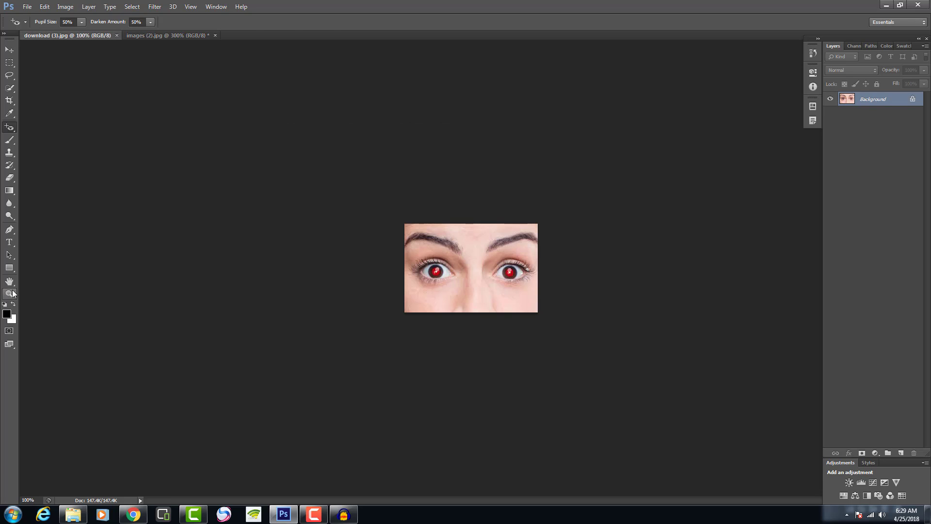
pyautogui.click(9, 294)
pyautogui.click(402, 272)
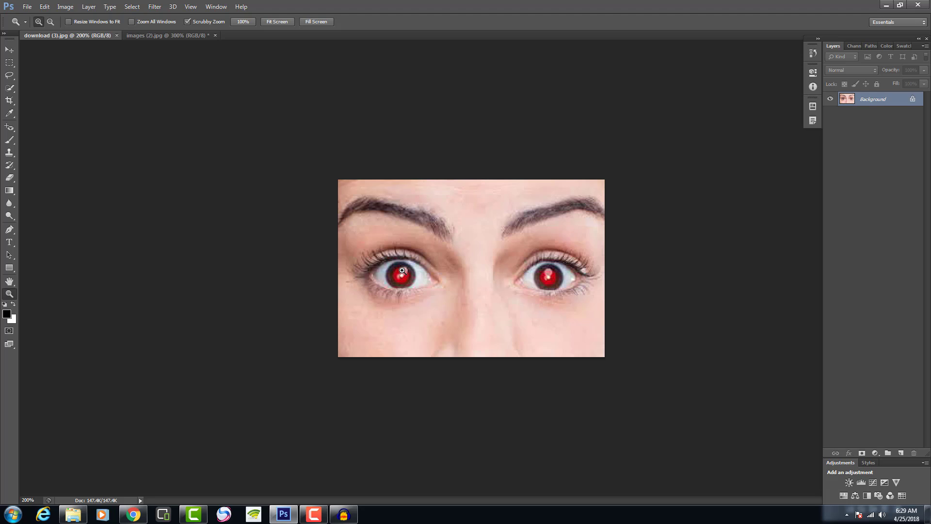
pyautogui.click(402, 270)
pyautogui.click(10, 127)
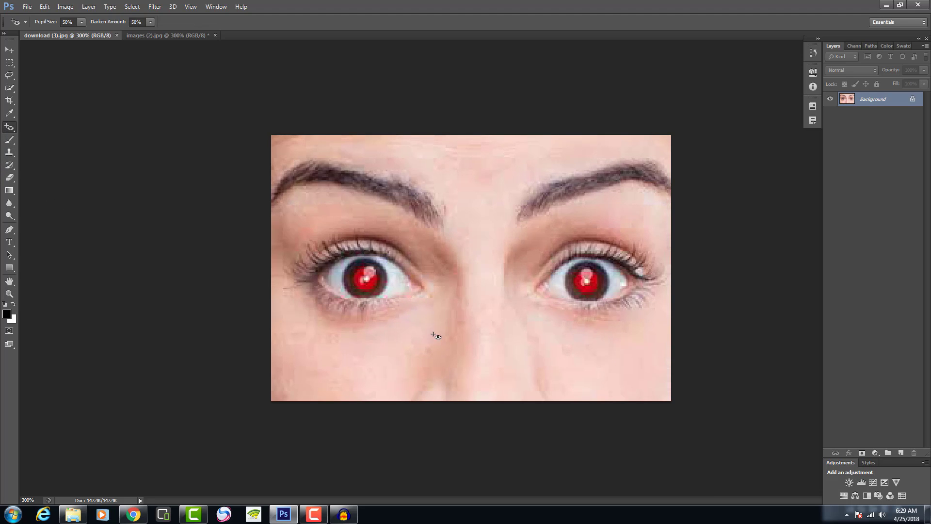
pyautogui.click(366, 283)
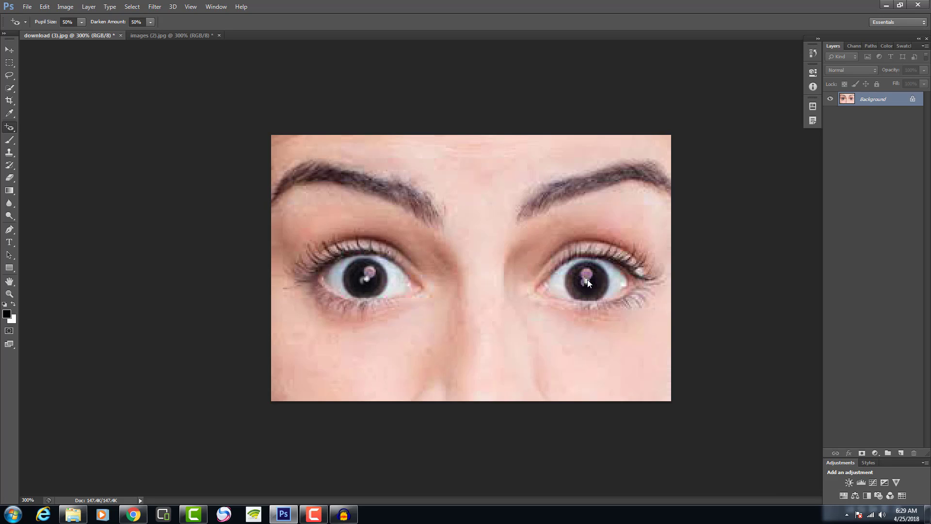
# Step: Undo and redo the last red-eye correction in download (3).jpg, and reapply the Red Eye Tool to the pupil on the image's right side
pyautogui.hotkey('ctrl', 'z')
pyautogui.hotkey('ctrl', 'z')
pyautogui.hotkey('ctrl', 'z')
pyautogui.click(584, 284)
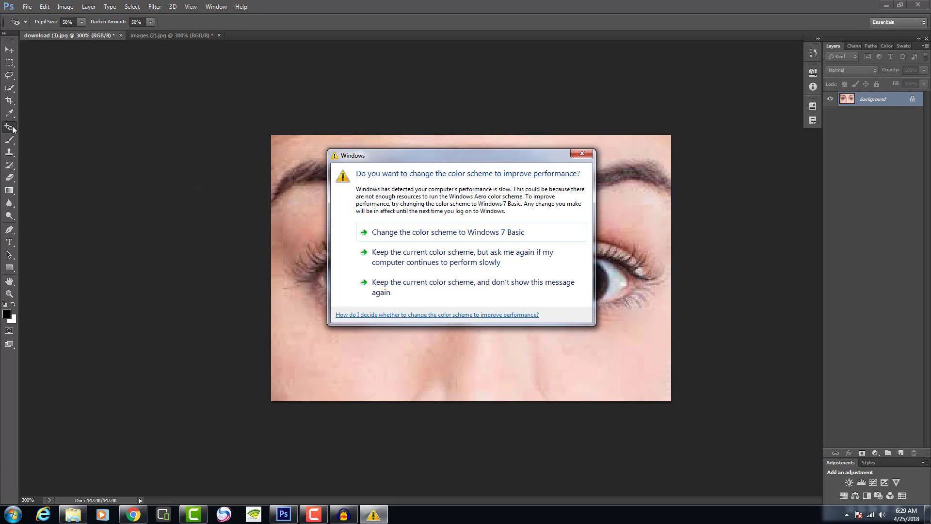
# Step: Dismiss the Windows color scheme prompt and choose the Red Eye Tool again from the healing tools
pyautogui.click(582, 154)
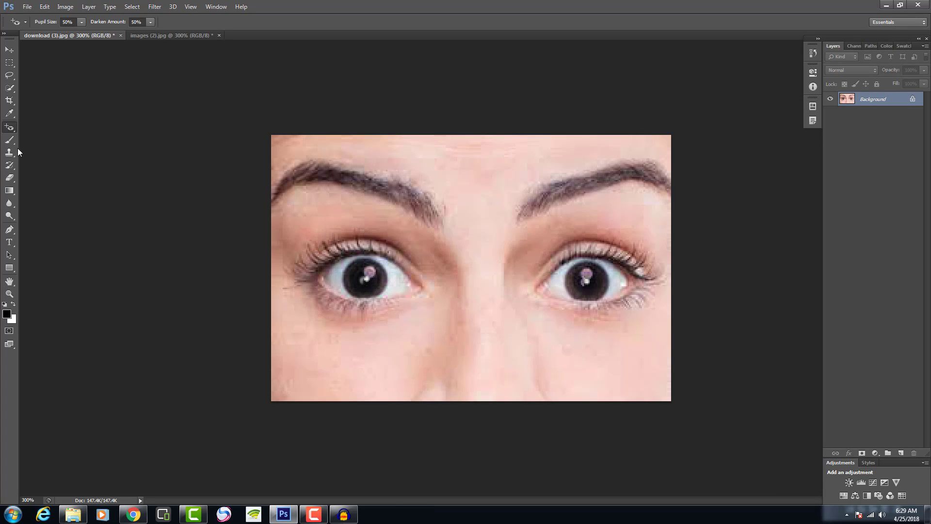
pyautogui.rightClick(14, 129)
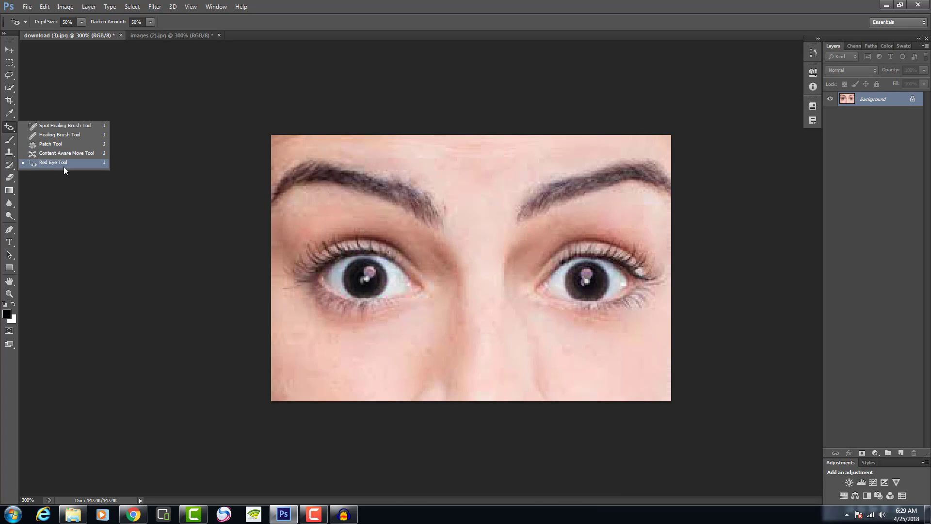
pyautogui.click(63, 164)
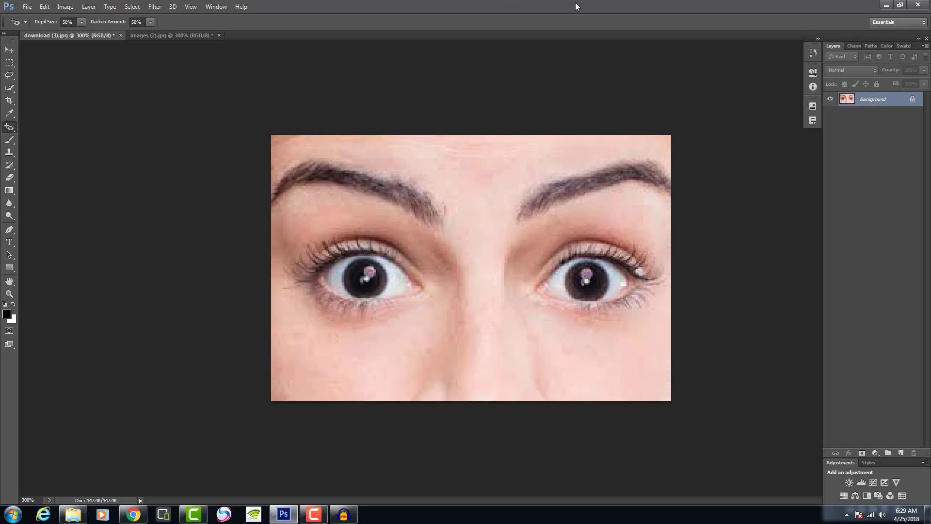
# Step: Minimize Photoshop to show the Windows desktop
pyautogui.click(894, 4)
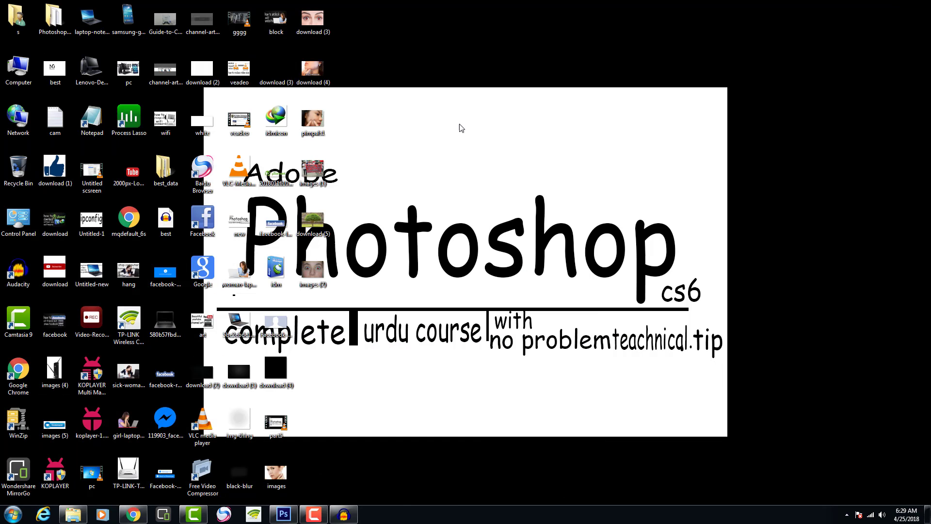